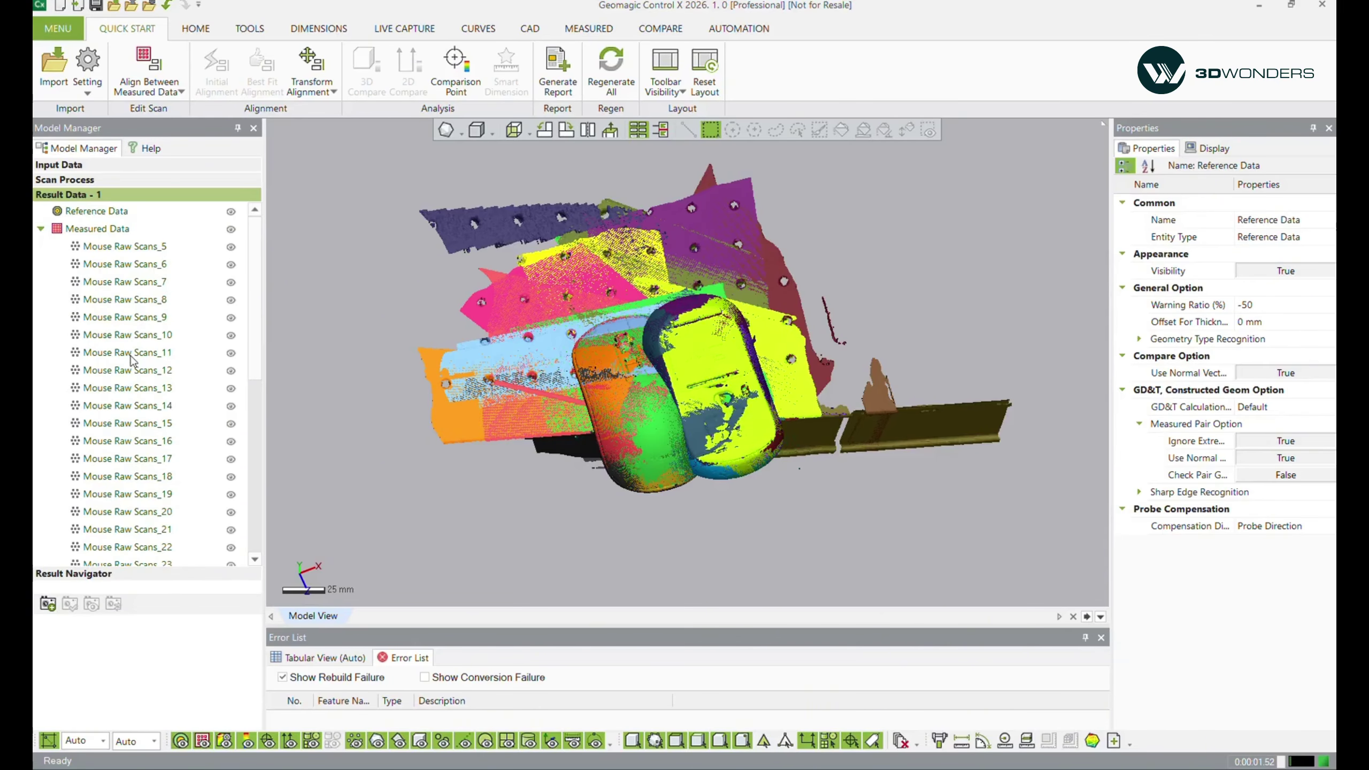
- Look through the raw mouse scans listed under Measured Data and check the properties of Mouse Raw Scans_6
{"action": "scroll", "coordinate": [131, 357], "scroll_direction": "down", "scroll_amount": 4}
{"action": "scroll", "coordinate": [131, 356], "scroll_direction": "up", "scroll_amount": 4}
{"action": "scroll", "coordinate": [131, 323], "scroll_direction": "down", "scroll_amount": 3}
{"action": "scroll", "coordinate": [129, 310], "scroll_direction": "up", "scroll_amount": 3}
{"action": "scroll", "coordinate": [152, 281], "scroll_direction": "down", "scroll_amount": 6}
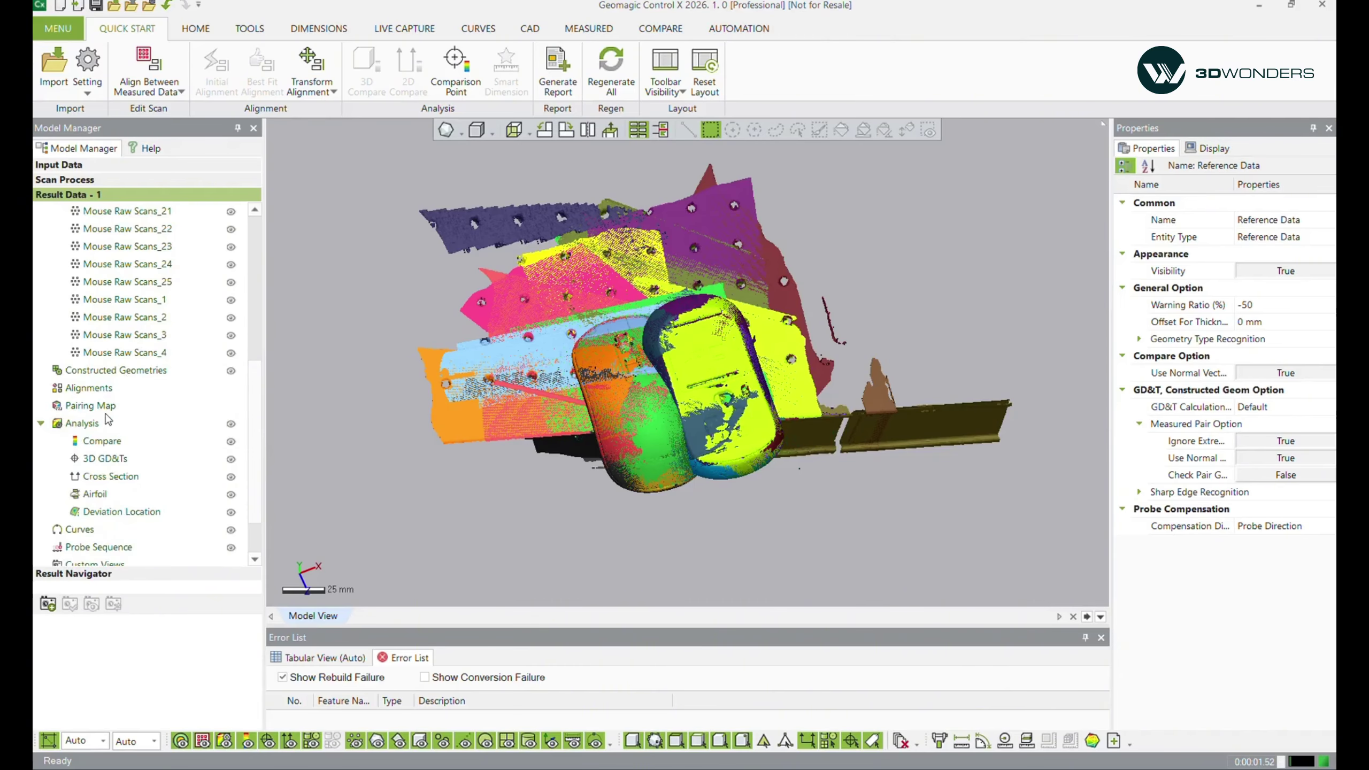
{"action": "scroll", "coordinate": [140, 447], "scroll_direction": "up", "scroll_amount": 6}
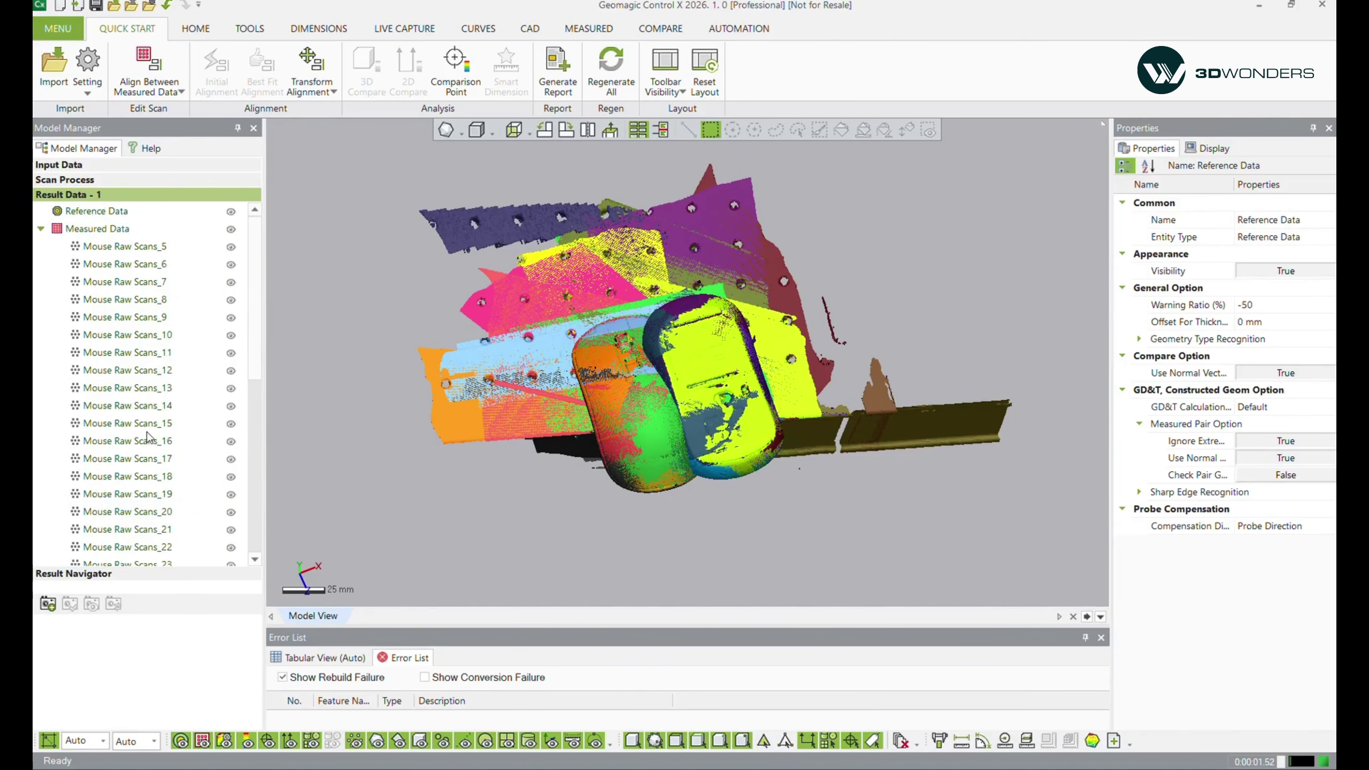
{"action": "left_click", "coordinate": [100, 230]}
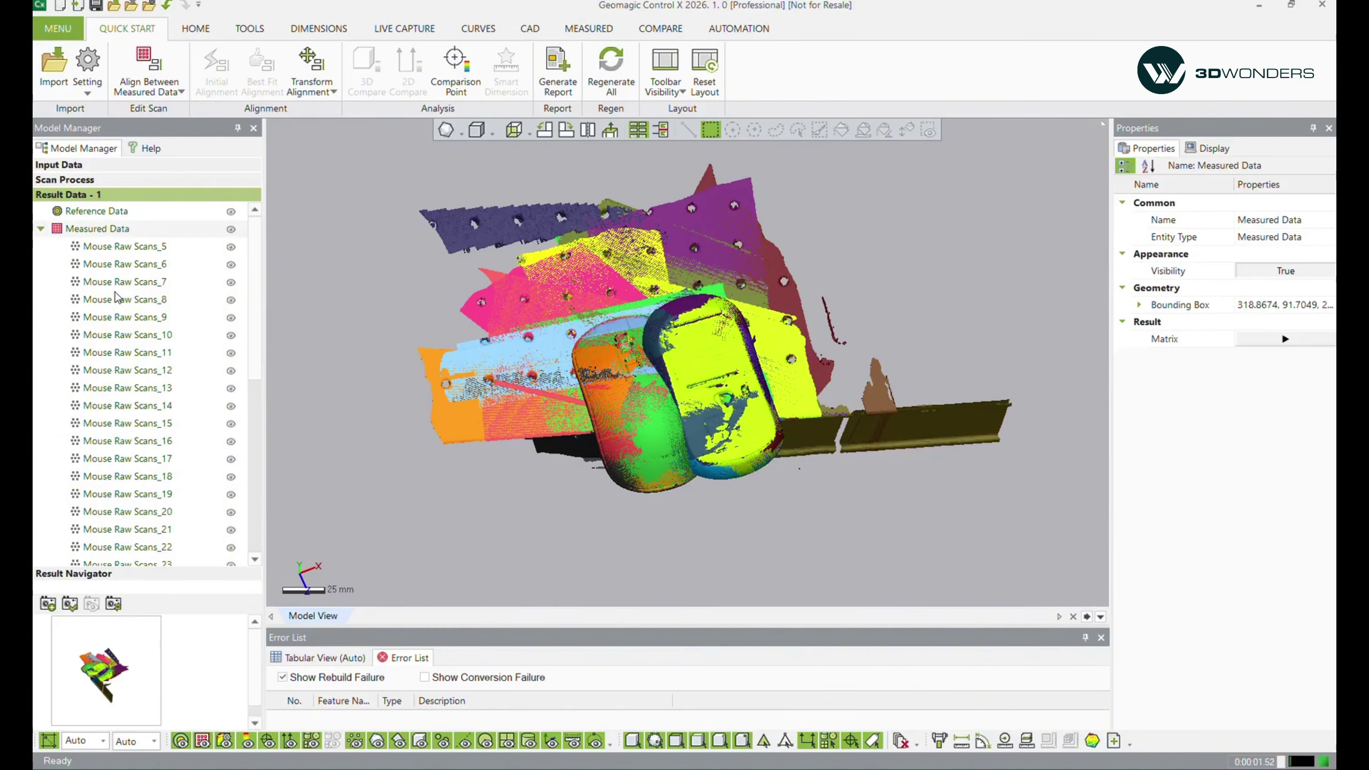
{"action": "left_click", "coordinate": [129, 265]}
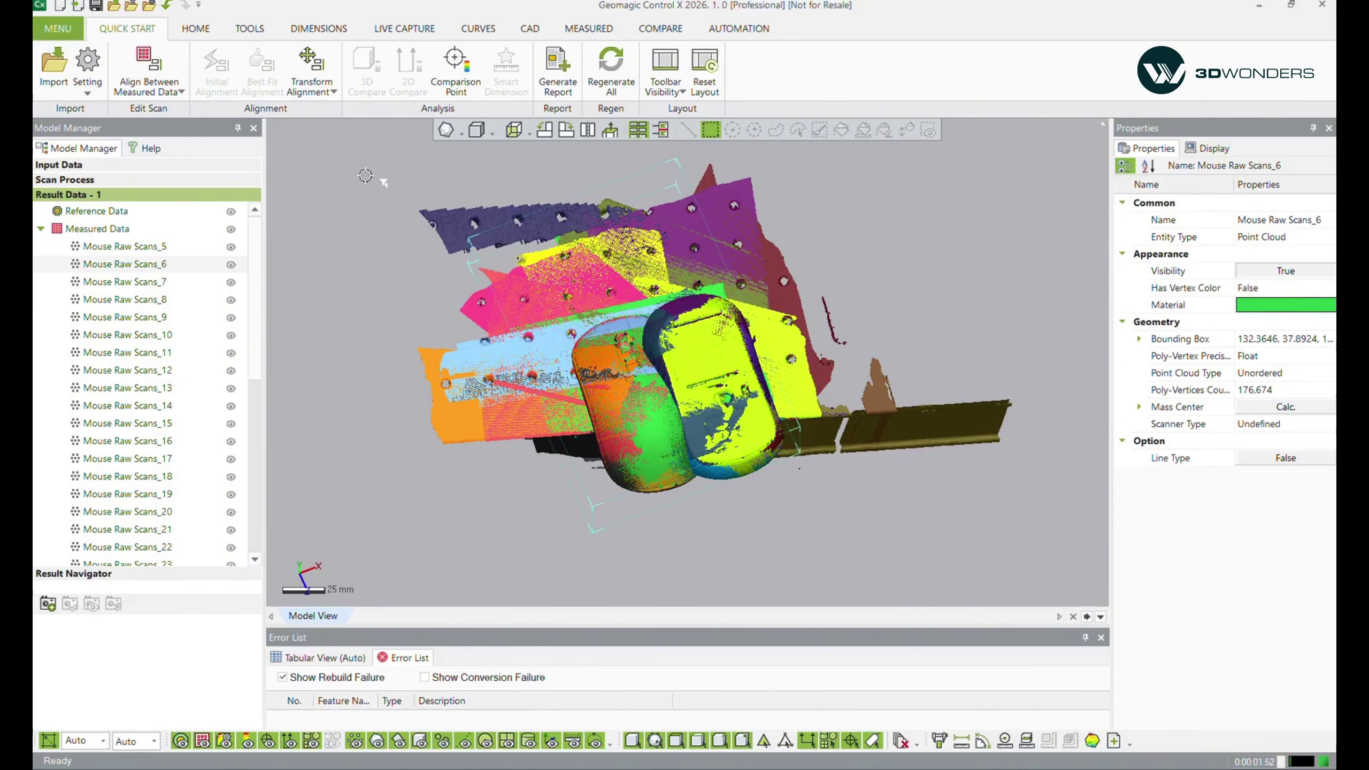
- Bring up the commands for editing measured scan data
{"action": "left_click", "coordinate": [195, 29]}
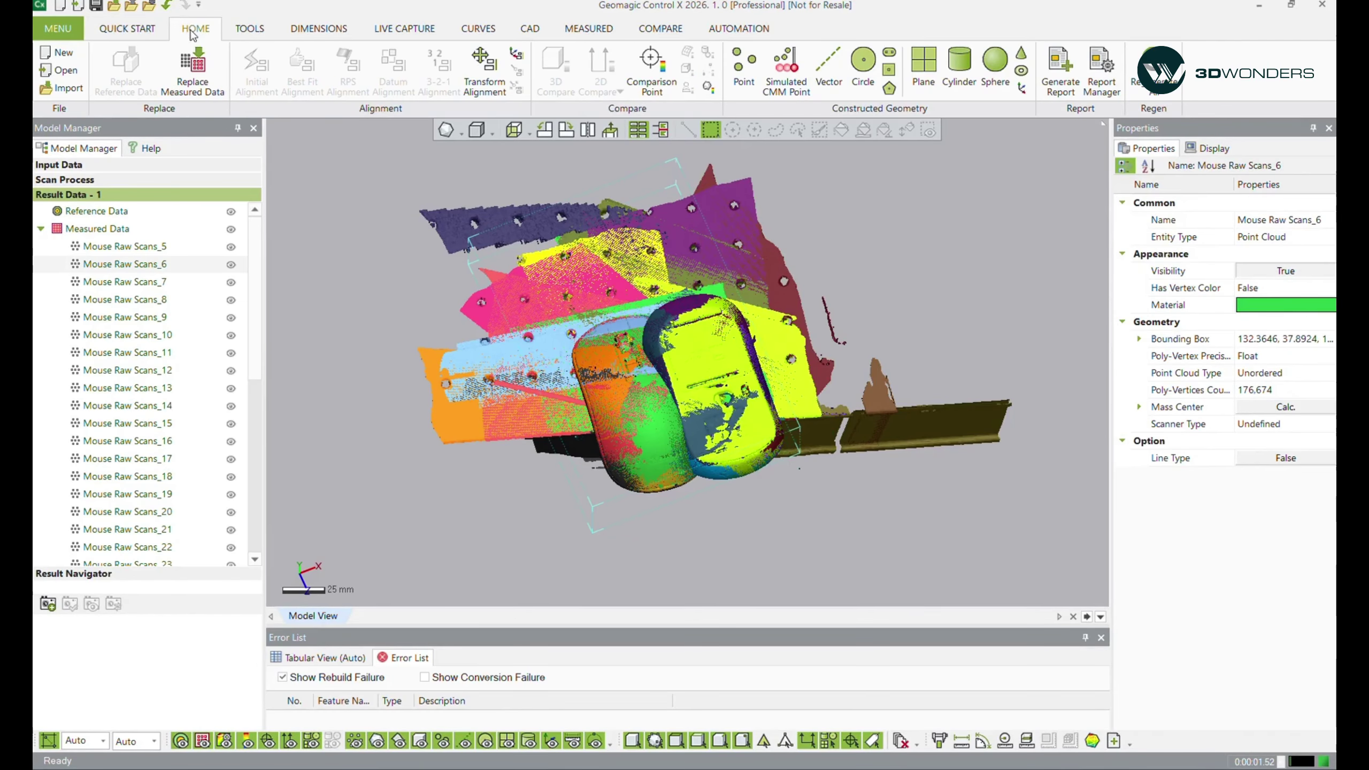
{"action": "left_click", "coordinate": [253, 33]}
{"action": "left_click", "coordinate": [322, 29]}
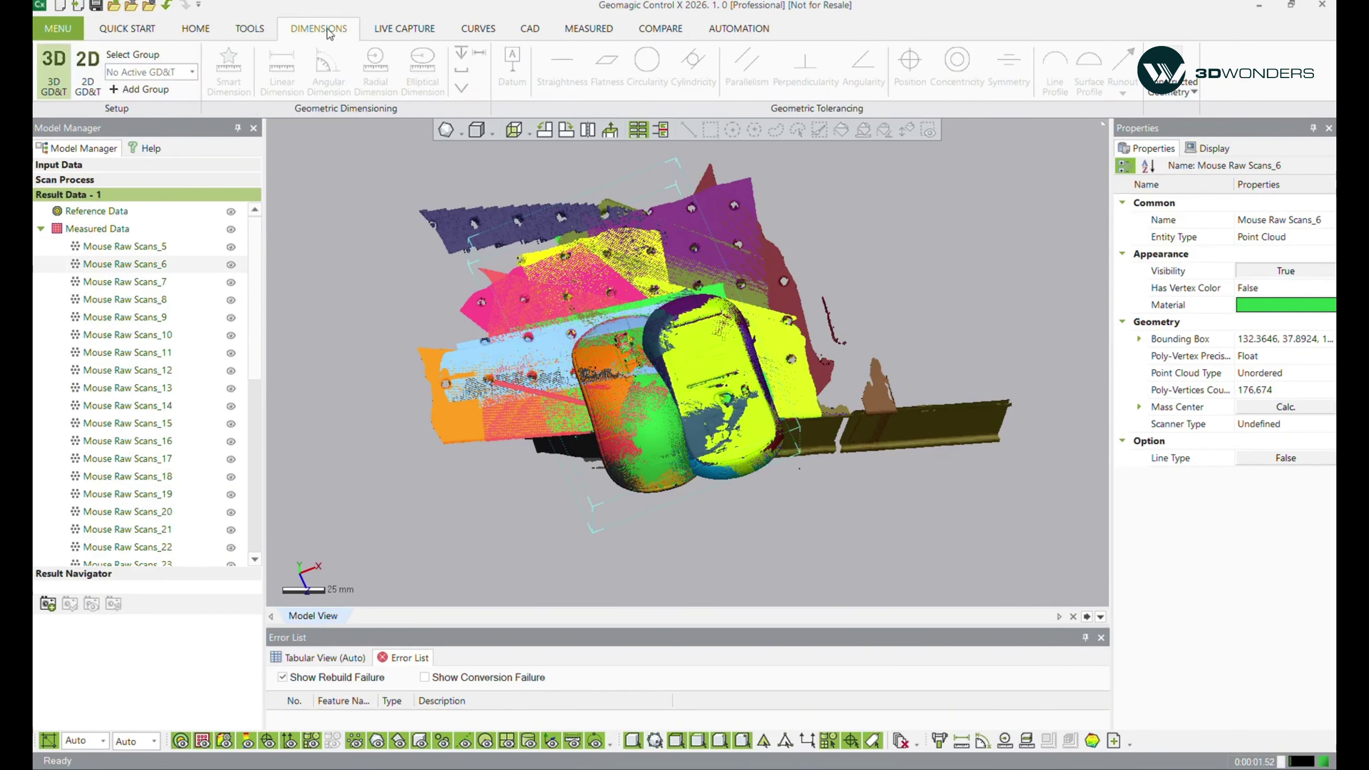
{"action": "left_click", "coordinate": [571, 30]}
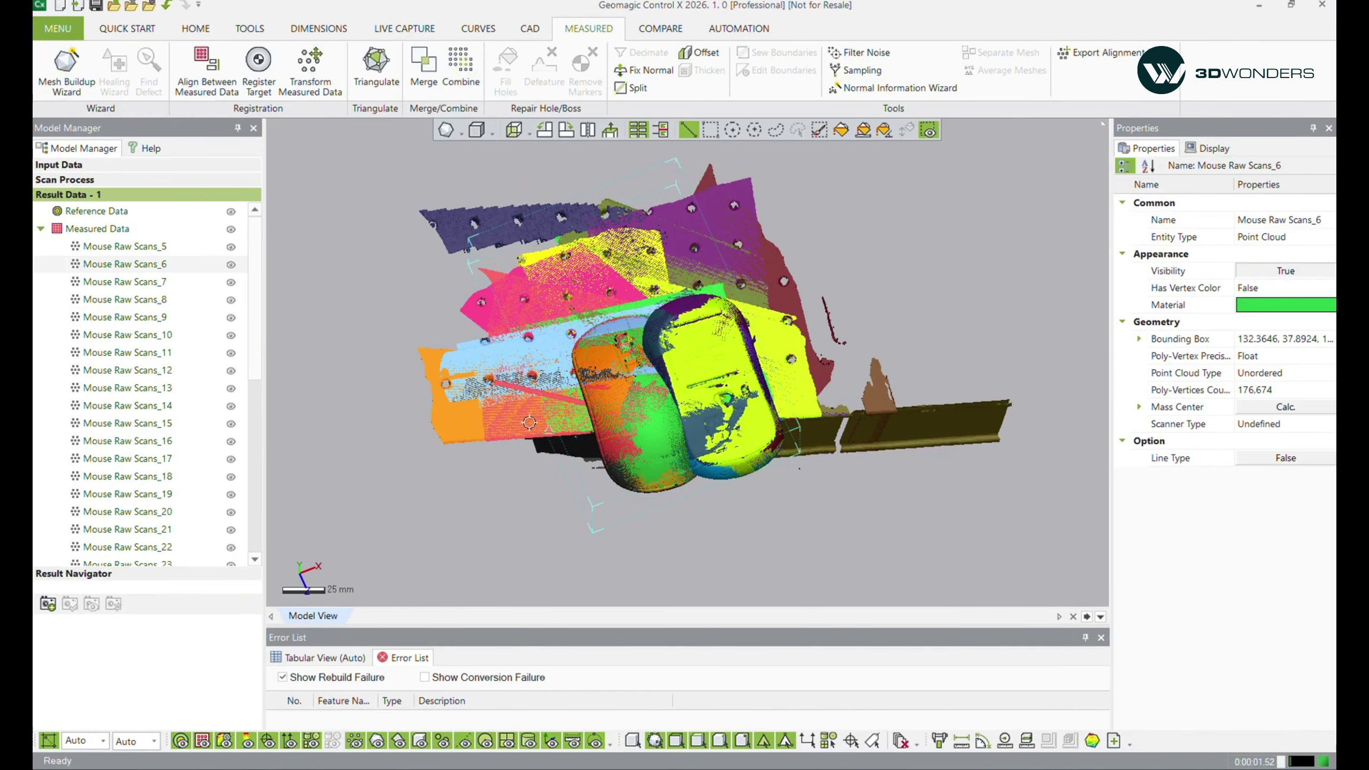
- Undock the Error List and close it to enlarge the model view
{"action": "left_click_drag", "start_coordinate": [483, 626], "coordinate": [500, 534]}
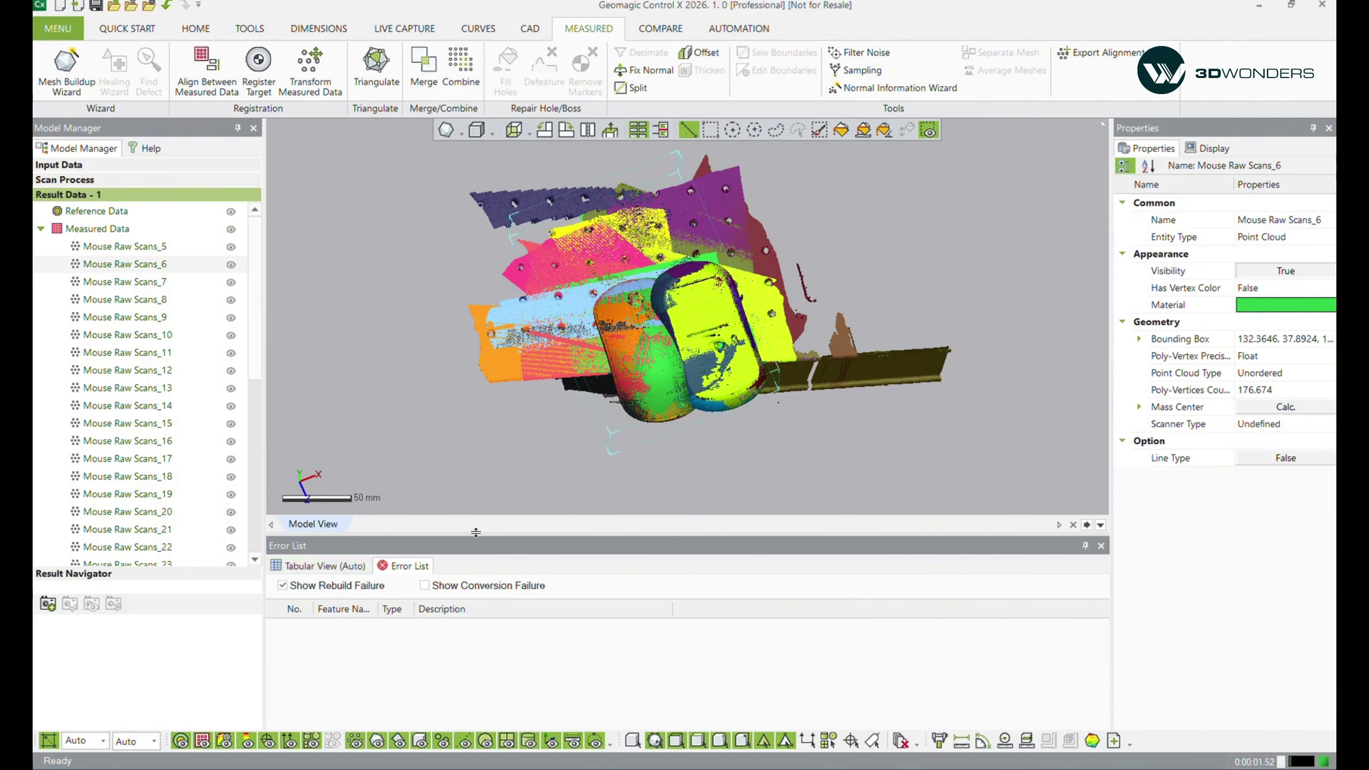
{"action": "left_click_drag", "start_coordinate": [475, 532], "coordinate": [477, 598]}
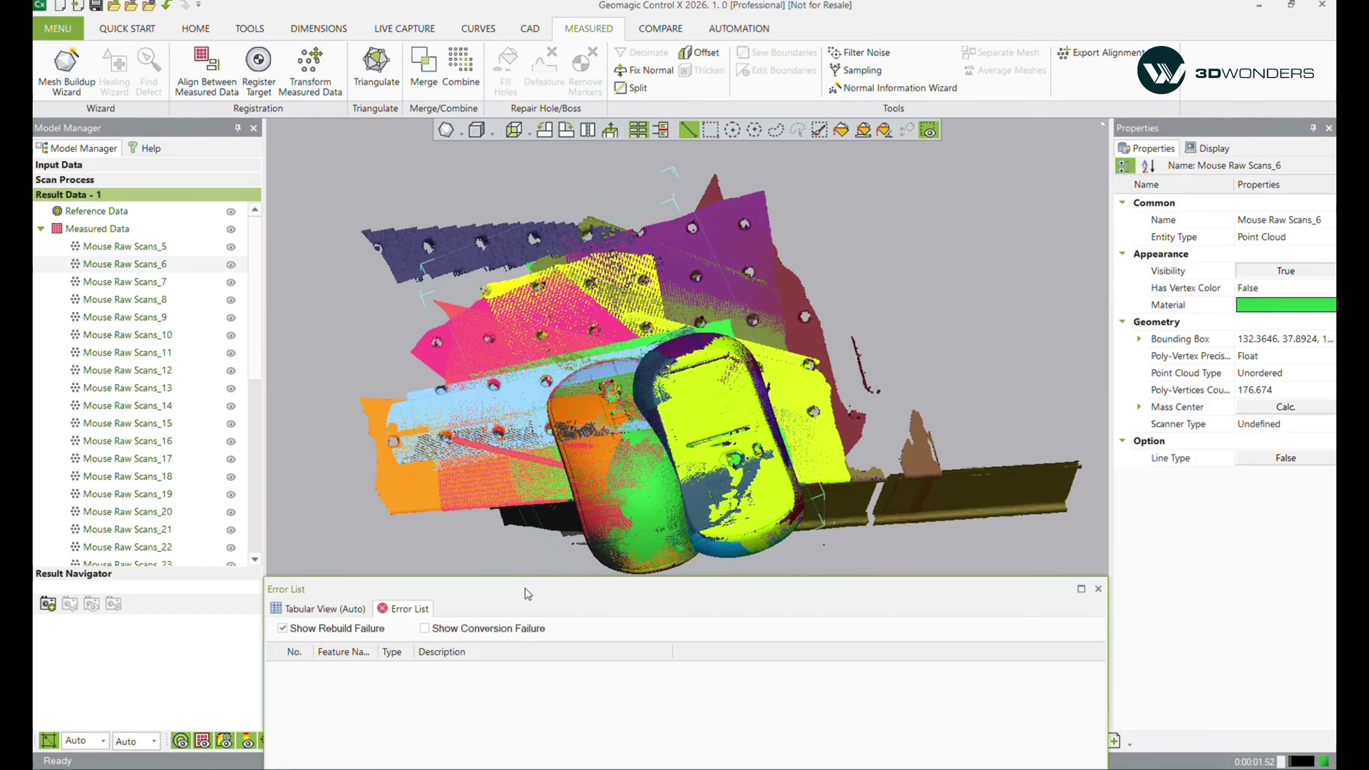
{"action": "left_click_drag", "start_coordinate": [523, 595], "coordinate": [503, 485]}
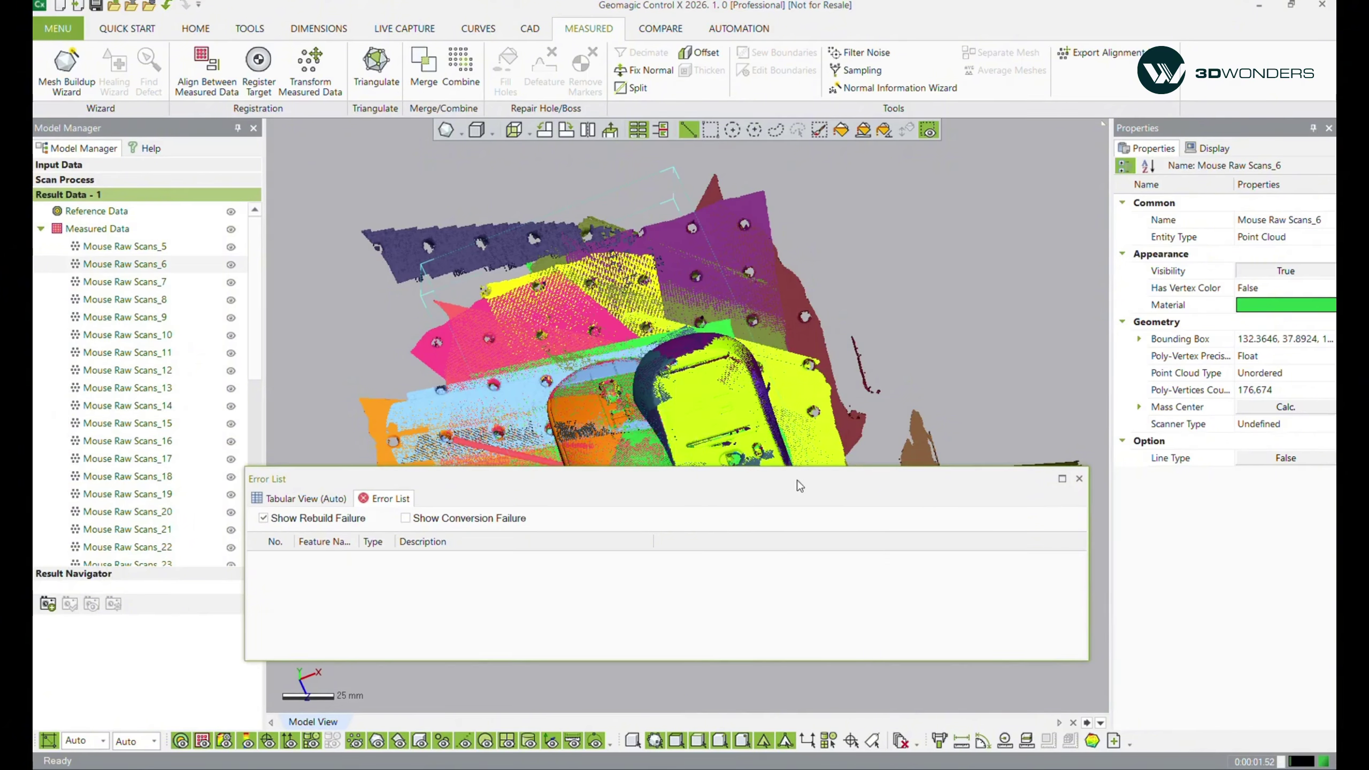
{"action": "left_click_drag", "start_coordinate": [800, 486], "coordinate": [695, 707]}
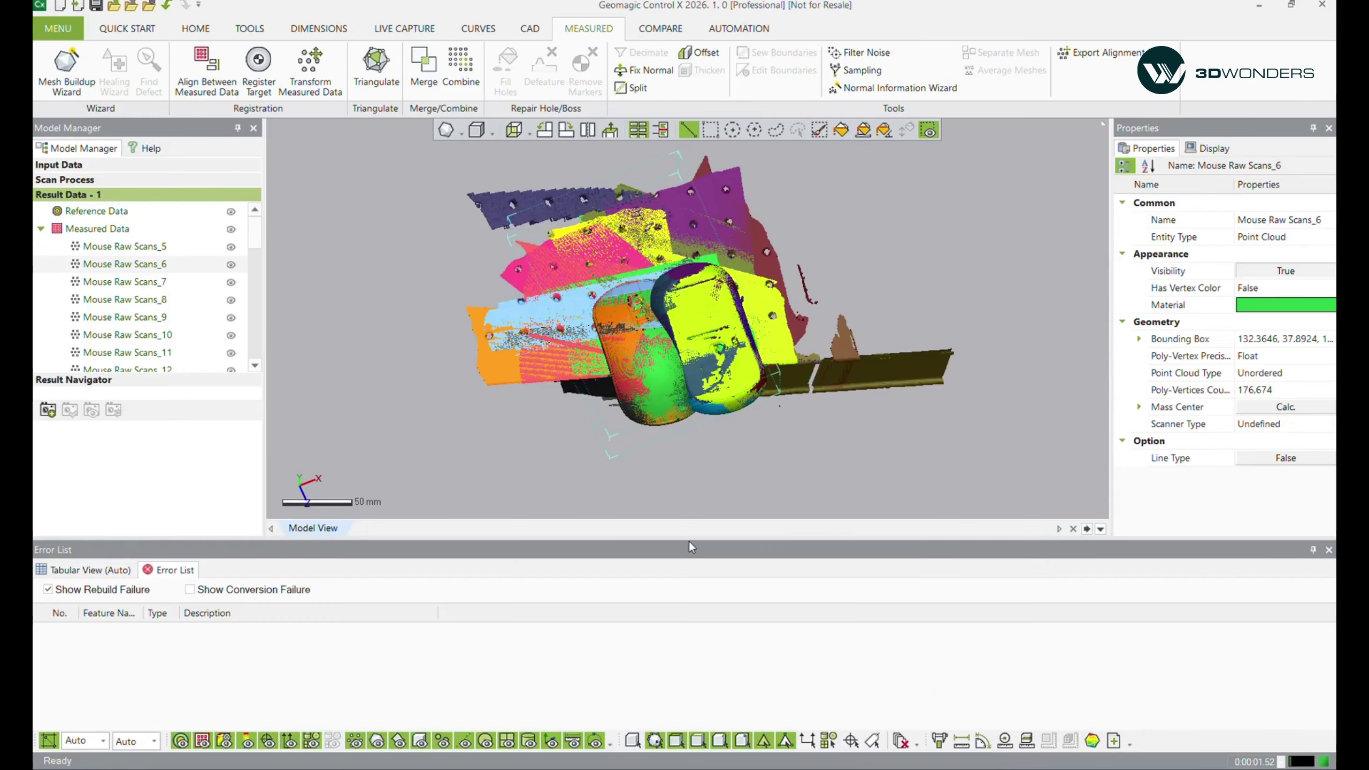
{"action": "left_click_drag", "start_coordinate": [683, 555], "coordinate": [707, 498]}
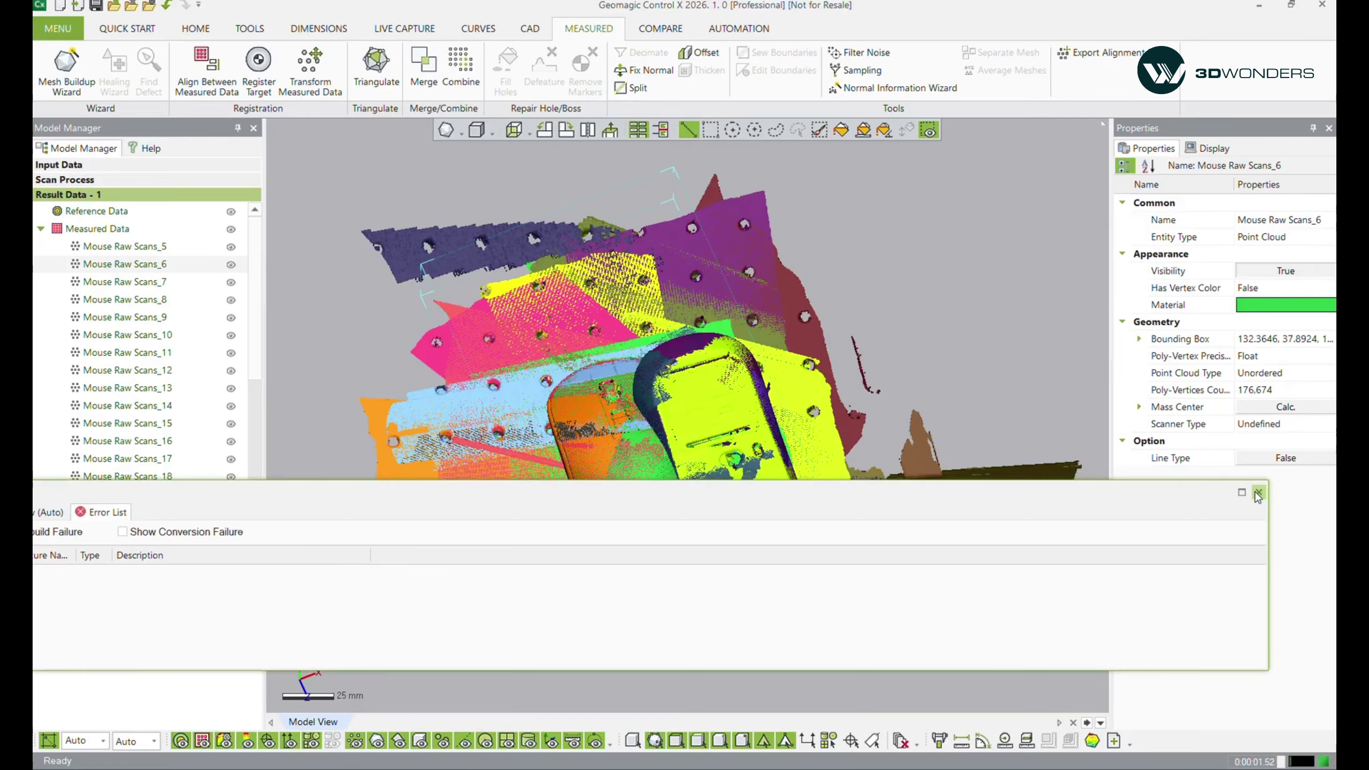
{"action": "left_click", "coordinate": [1258, 494]}
{"action": "left_click", "coordinate": [1256, 493]}
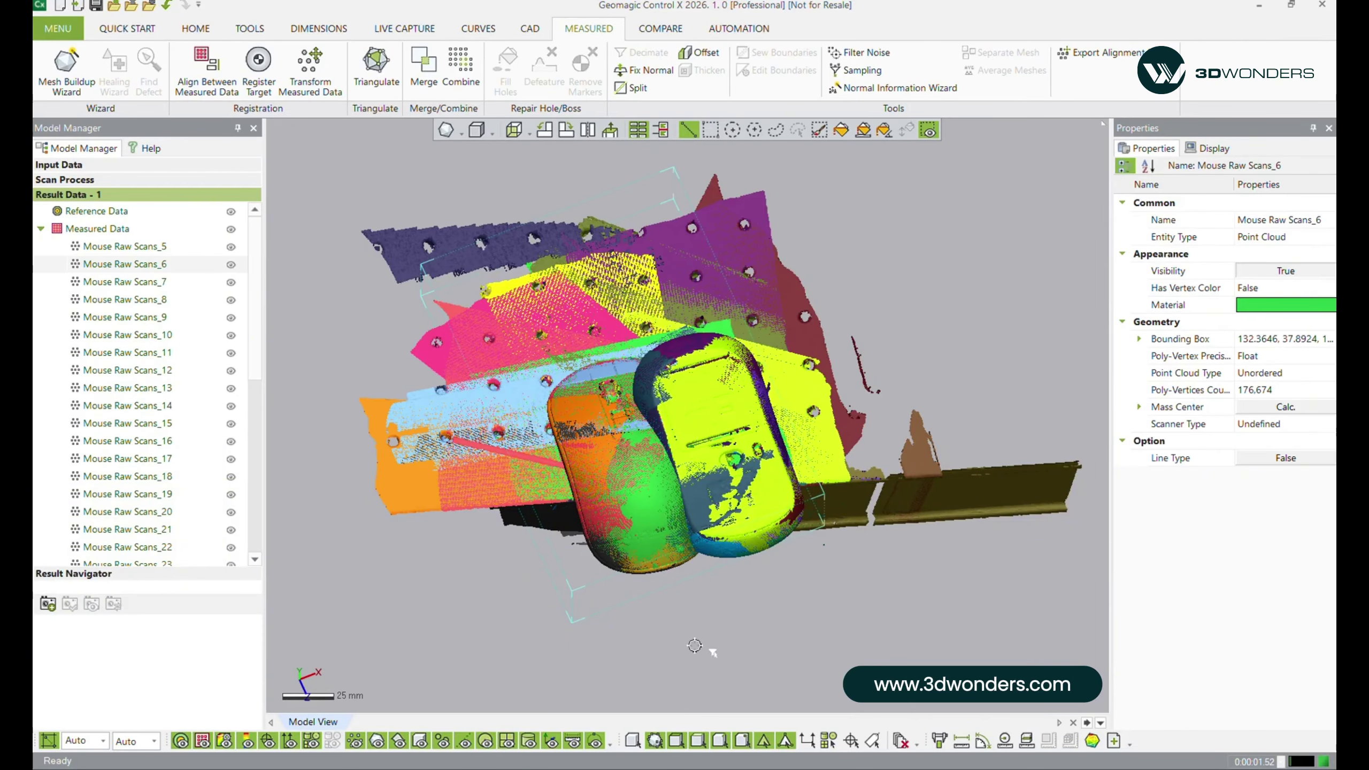
- Clear the scan selection, view the scans from a lower angle and consult the guide to the mouse controls
{"action": "left_click", "coordinate": [727, 636]}
{"action": "right_click_drag", "start_coordinate": [728, 636], "coordinate": [877, 428]}
{"action": "right_click_drag", "start_coordinate": [710, 472], "coordinate": [824, 433]}
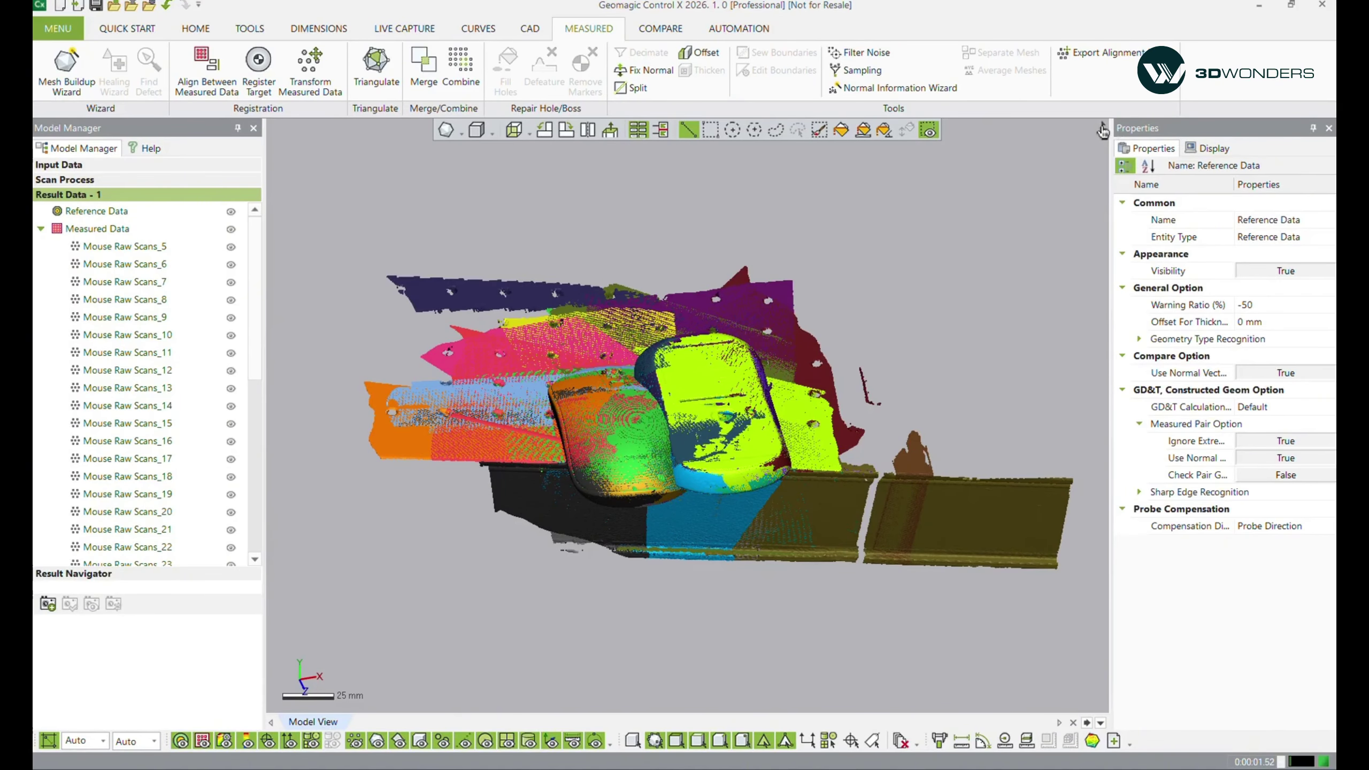
{"action": "left_click", "coordinate": [1102, 130]}
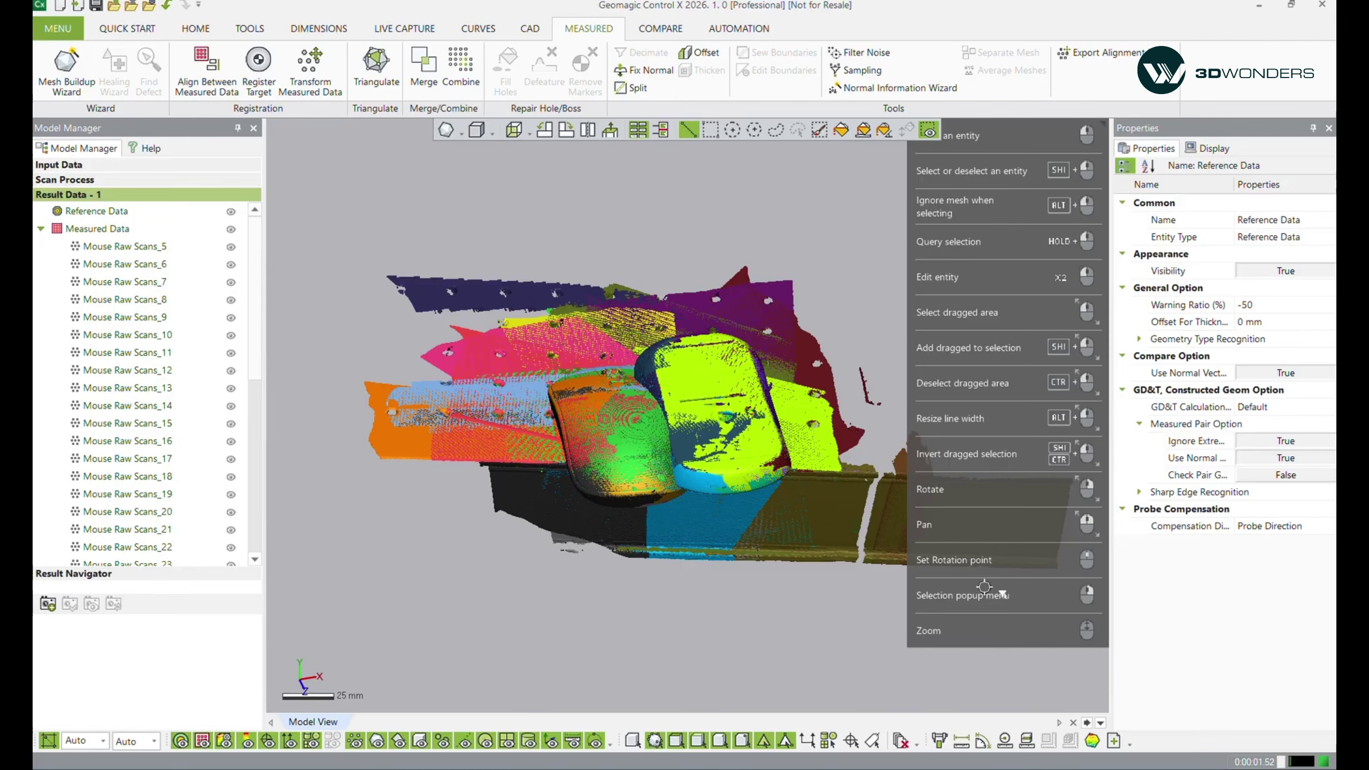
{"action": "left_click", "coordinate": [1102, 131]}
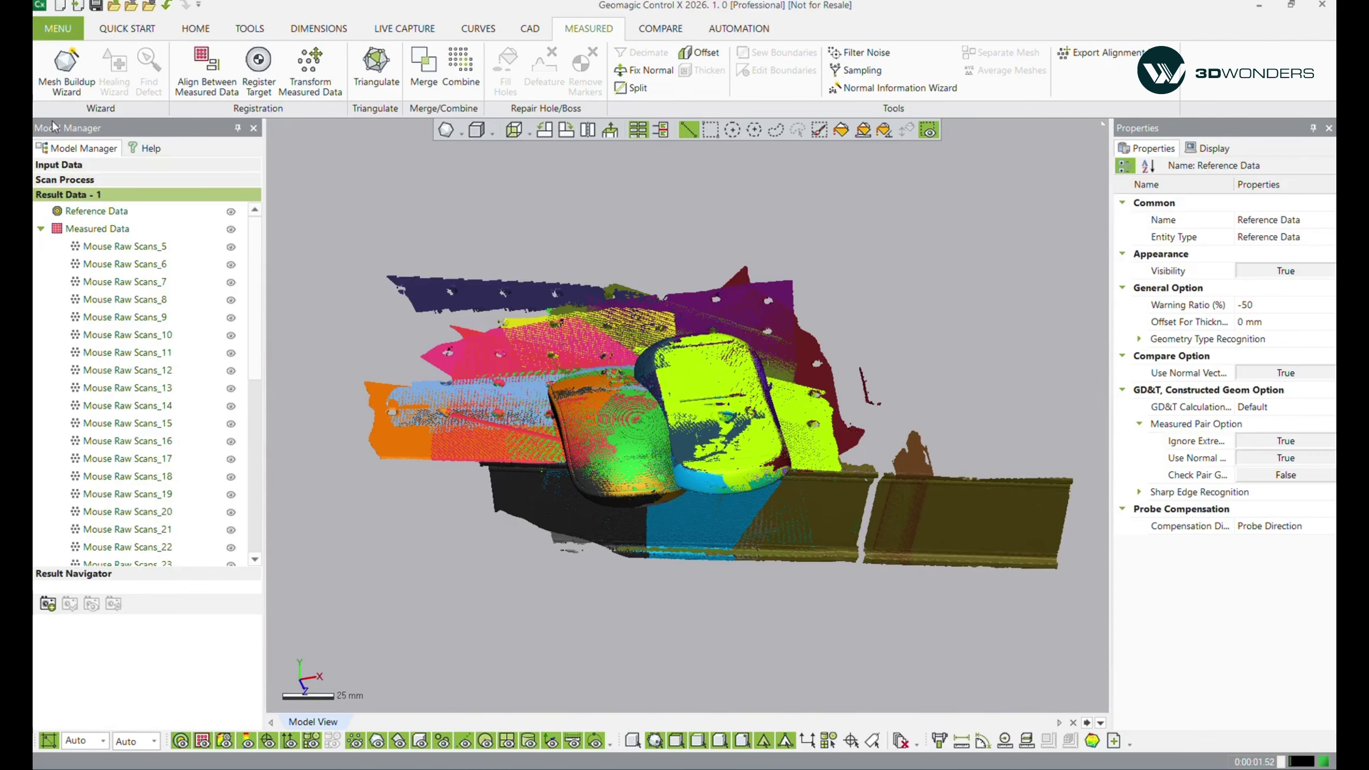
- Open the program preferences, then return to inspecting the scans in the model view
{"action": "left_click", "coordinate": [69, 29]}
{"action": "left_click", "coordinate": [68, 50]}
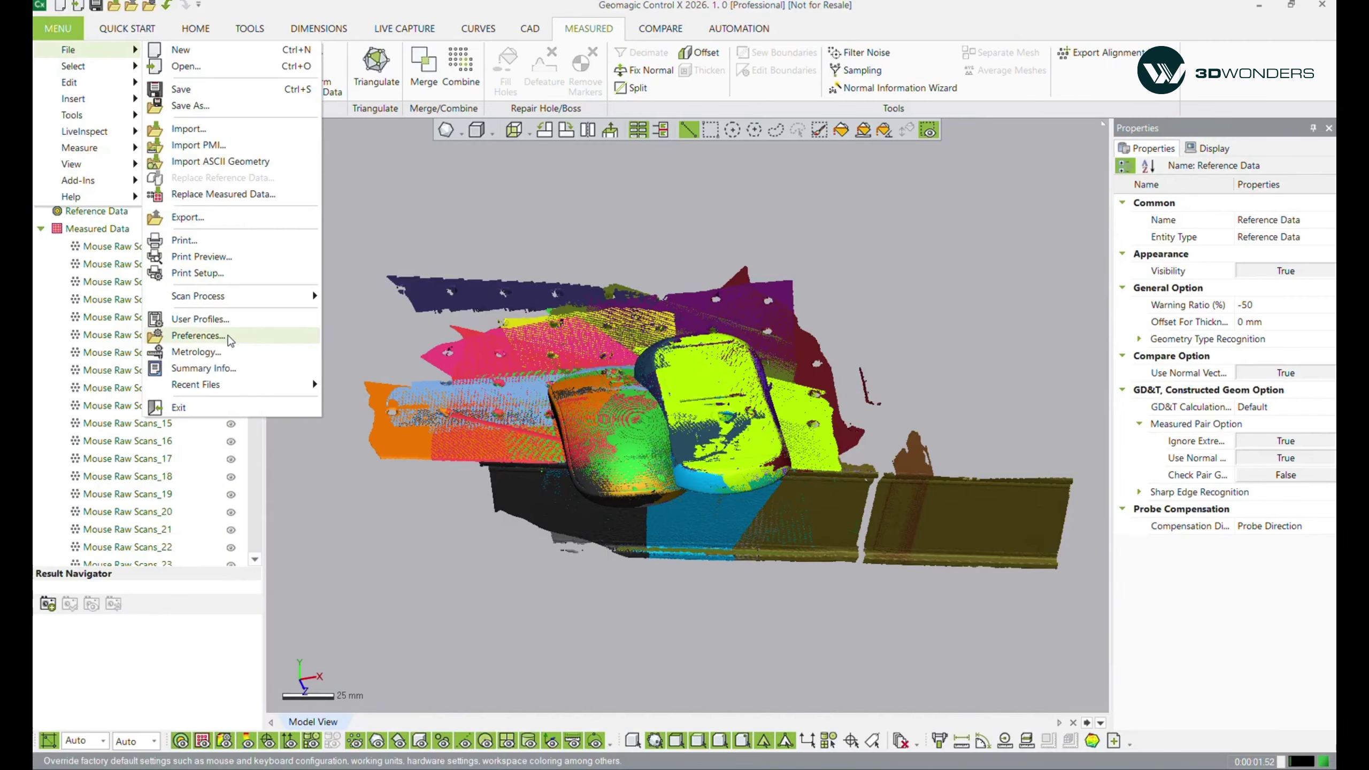
{"action": "left_click", "coordinate": [231, 337]}
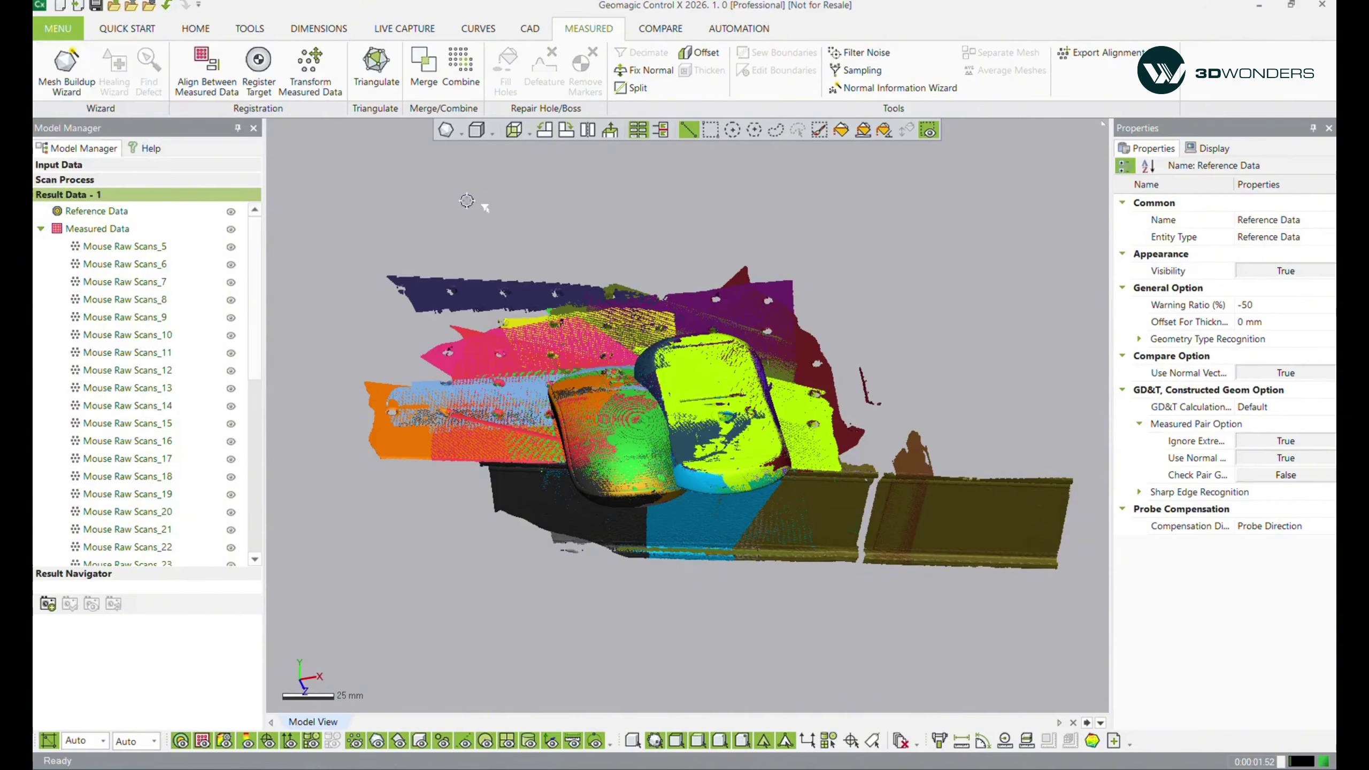
{"action": "right_click_drag", "start_coordinate": [588, 439], "coordinate": [622, 474]}
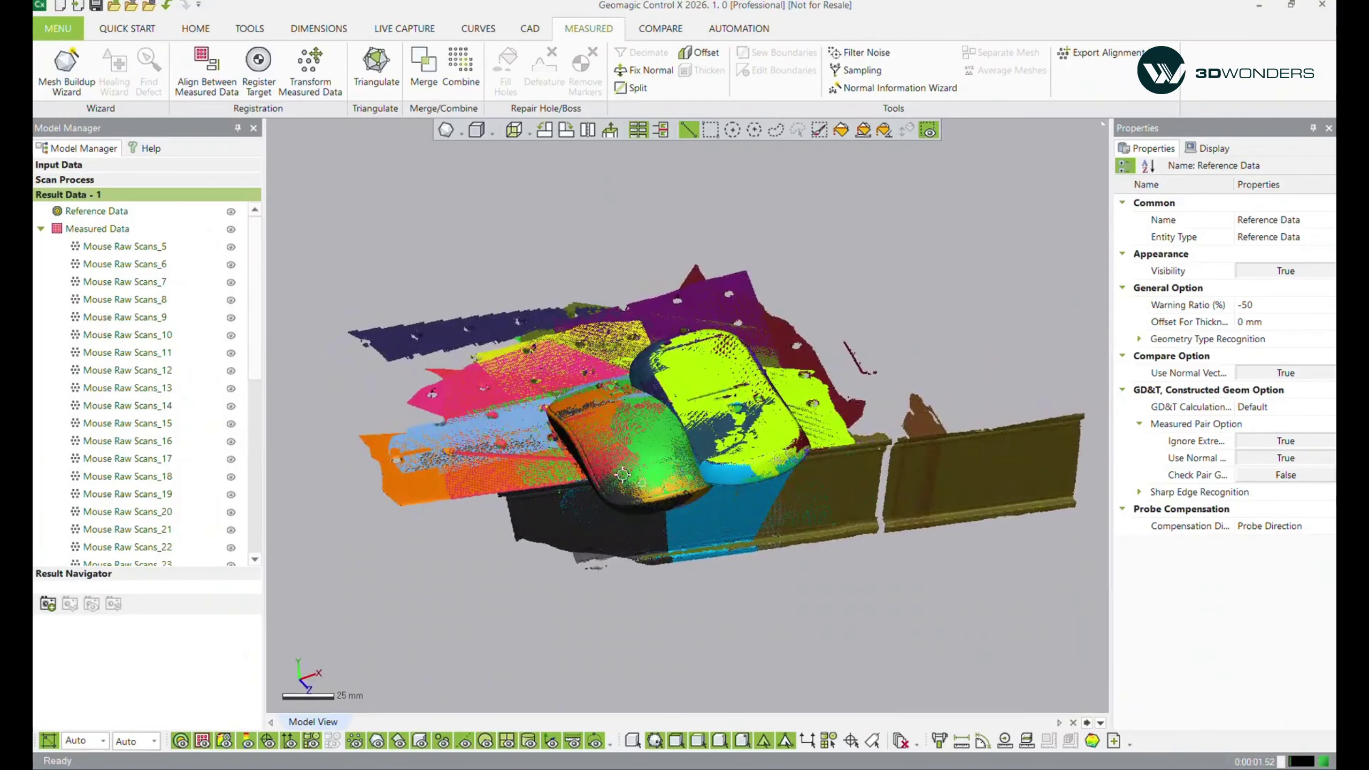
- Hide Mouse Raw Scans_5 and Mouse Raw Scans_6 and show both again
{"action": "left_click", "coordinate": [78, 251]}
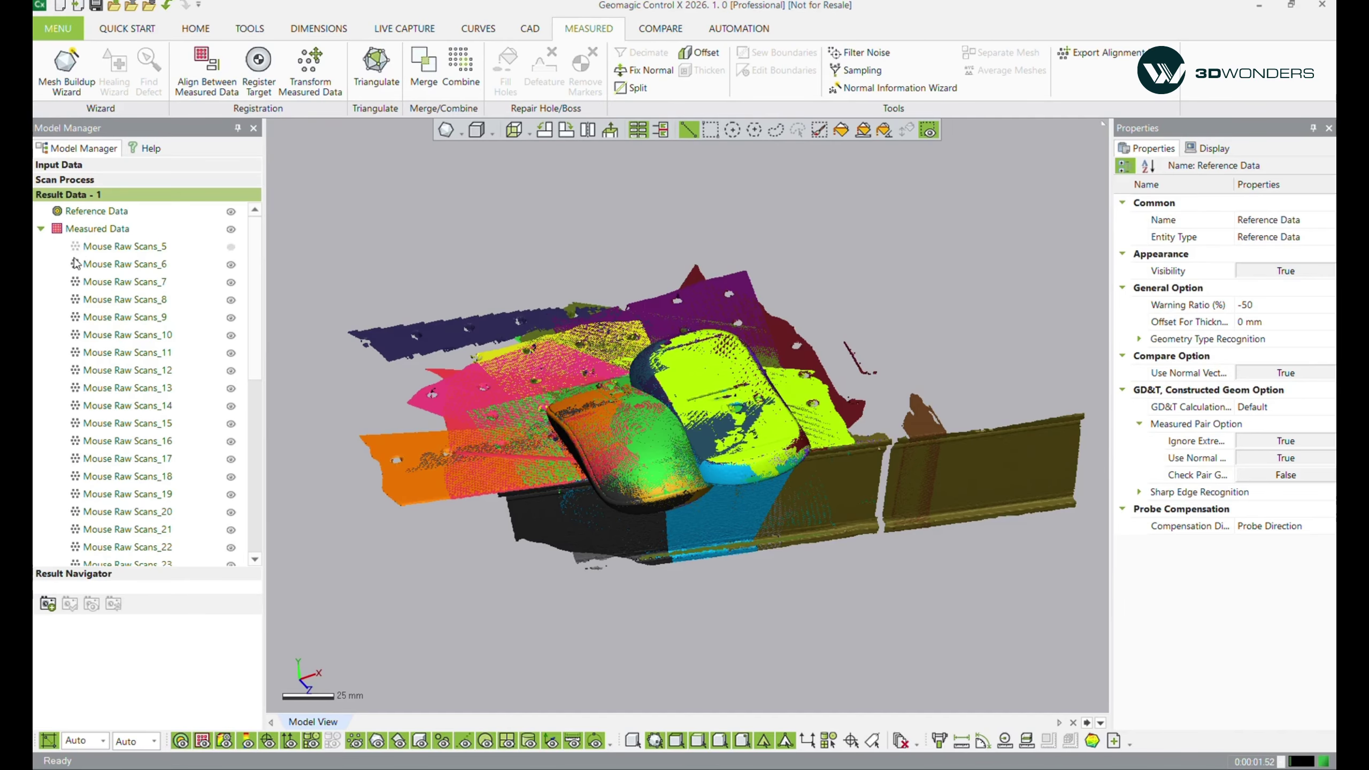
{"action": "left_click", "coordinate": [76, 263]}
{"action": "left_click", "coordinate": [76, 265]}
{"action": "left_click", "coordinate": [78, 251]}
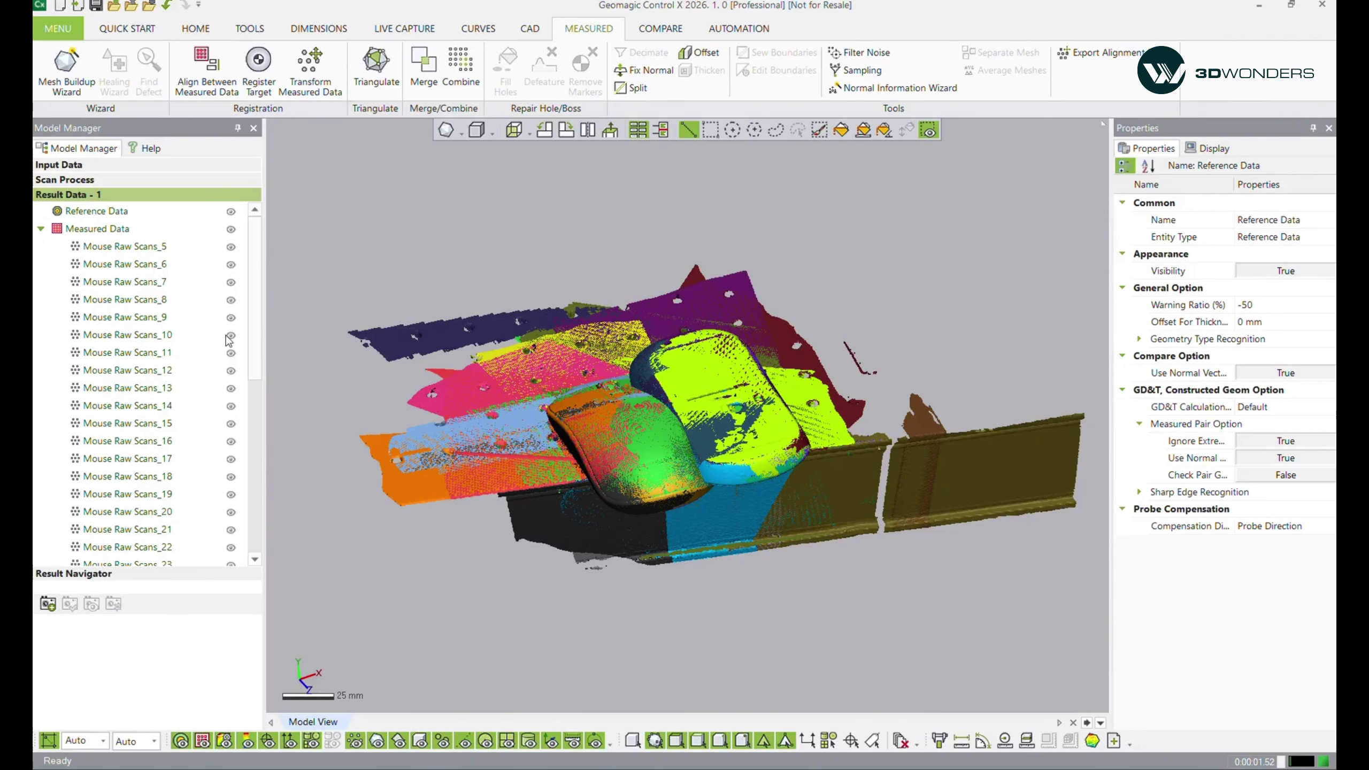
- Hide the point clouds Mouse Raw Scans_5 through Mouse Raw Scans_12
{"action": "right_click_drag", "start_coordinate": [681, 469], "coordinate": [709, 534]}
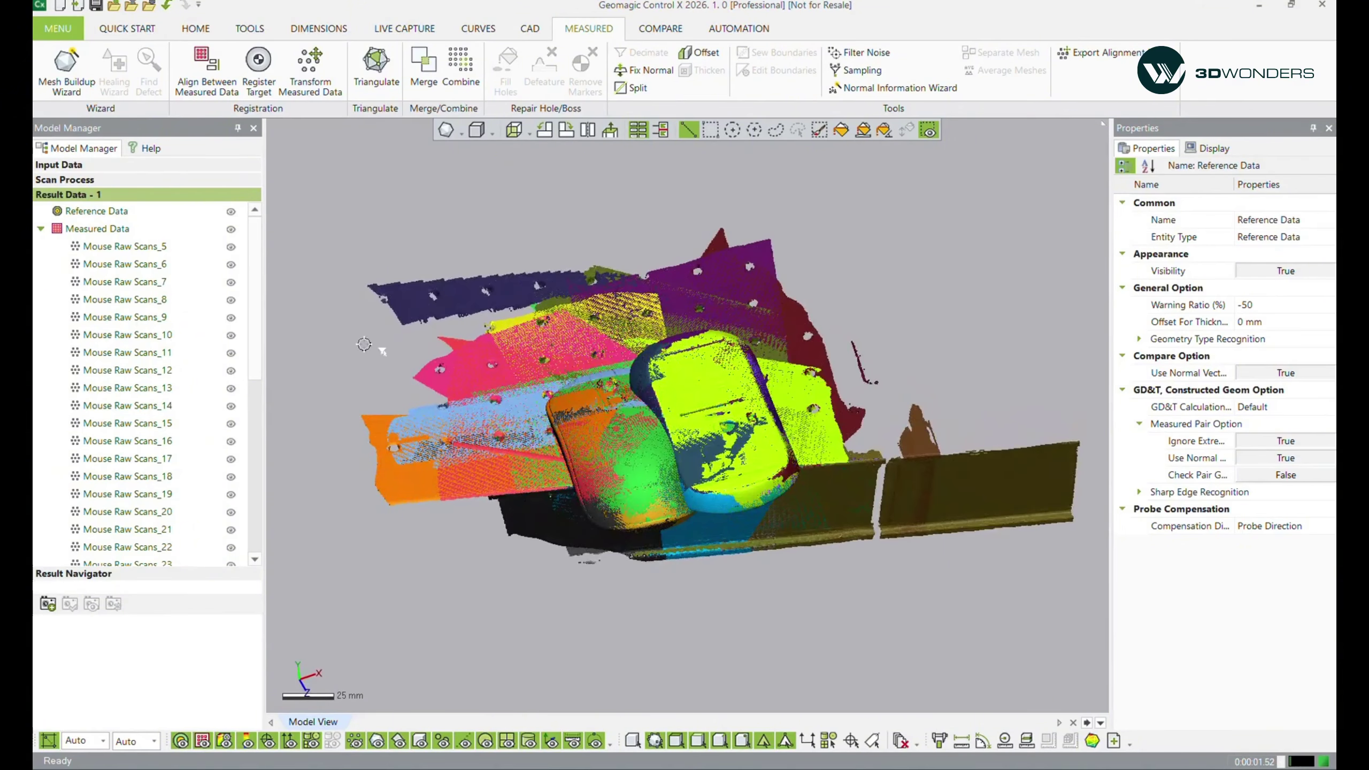
{"action": "left_click", "coordinate": [230, 248]}
{"action": "left_click", "coordinate": [230, 265]}
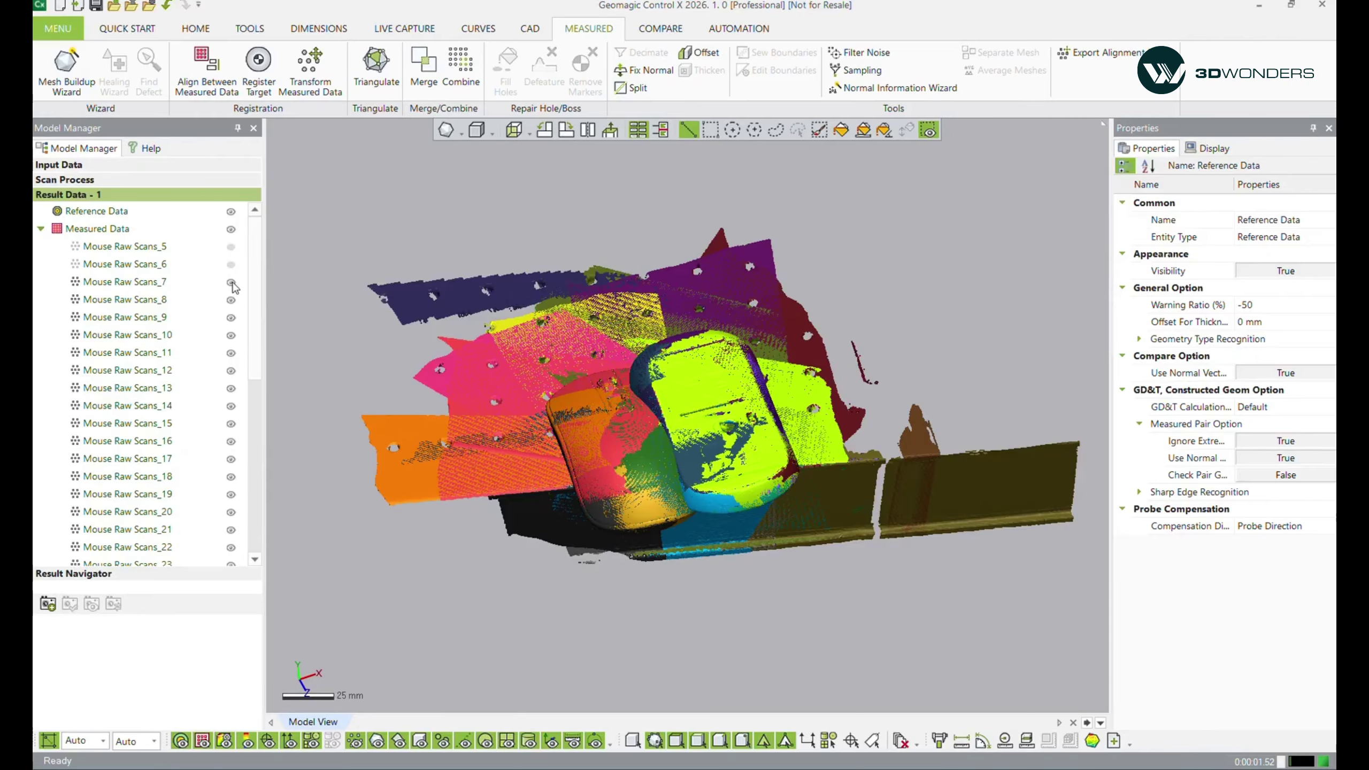
{"action": "left_click", "coordinate": [230, 283]}
{"action": "left_click", "coordinate": [231, 301]}
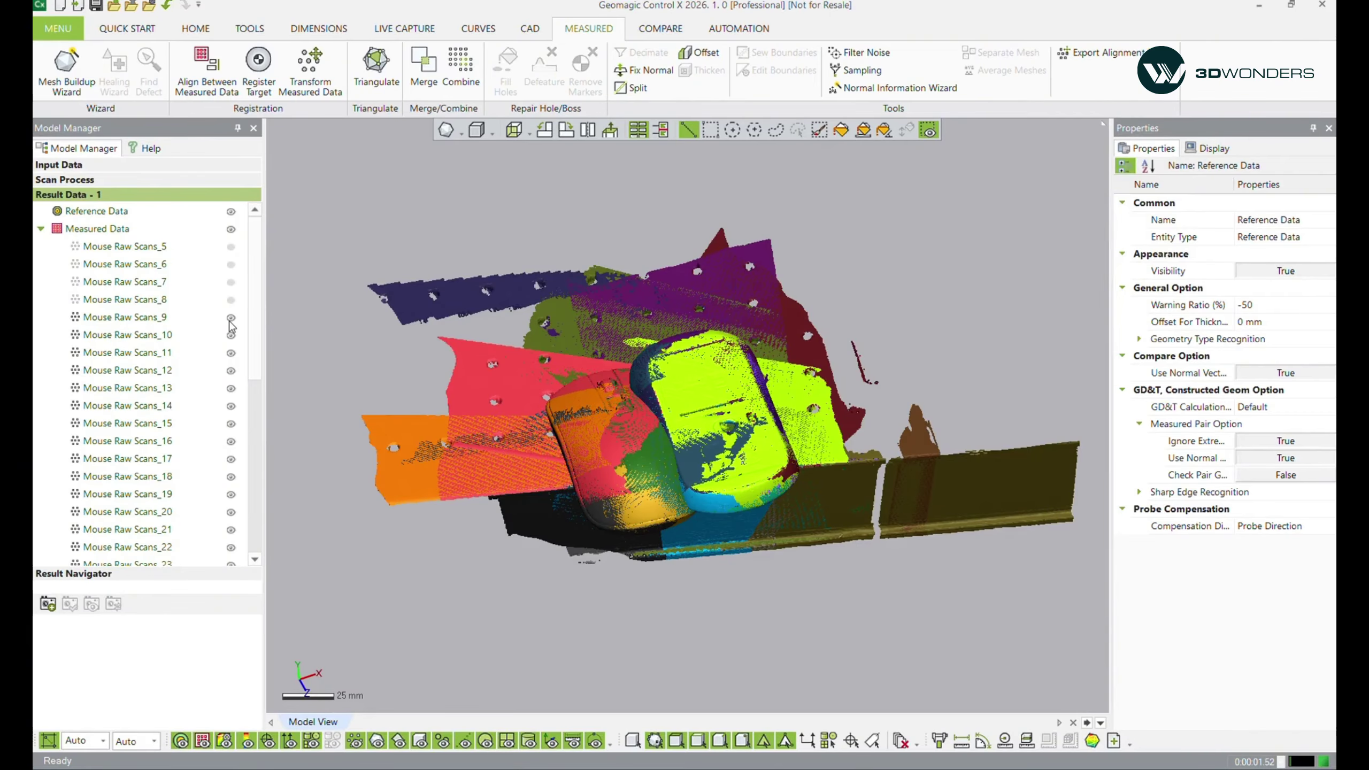
{"action": "left_click", "coordinate": [230, 319]}
{"action": "left_click", "coordinate": [230, 336]}
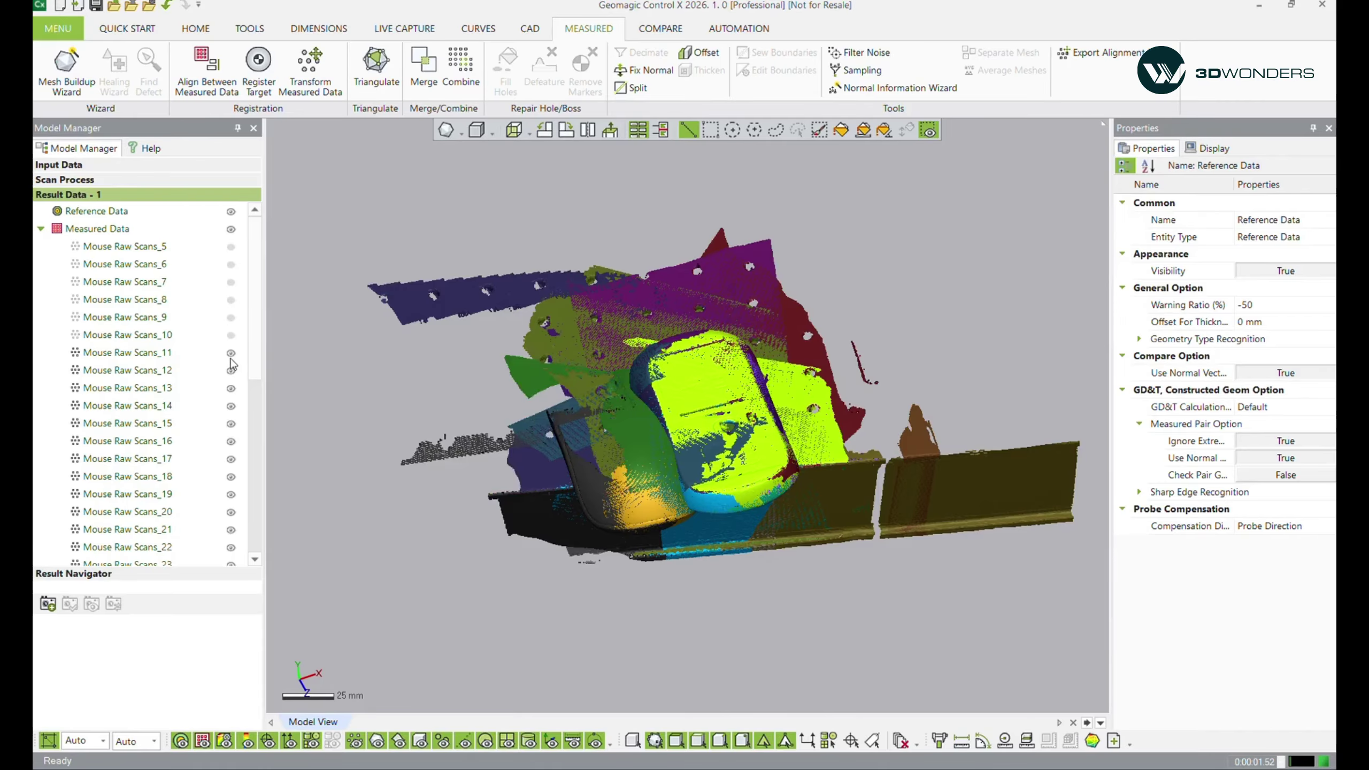
{"action": "left_click", "coordinate": [231, 354]}
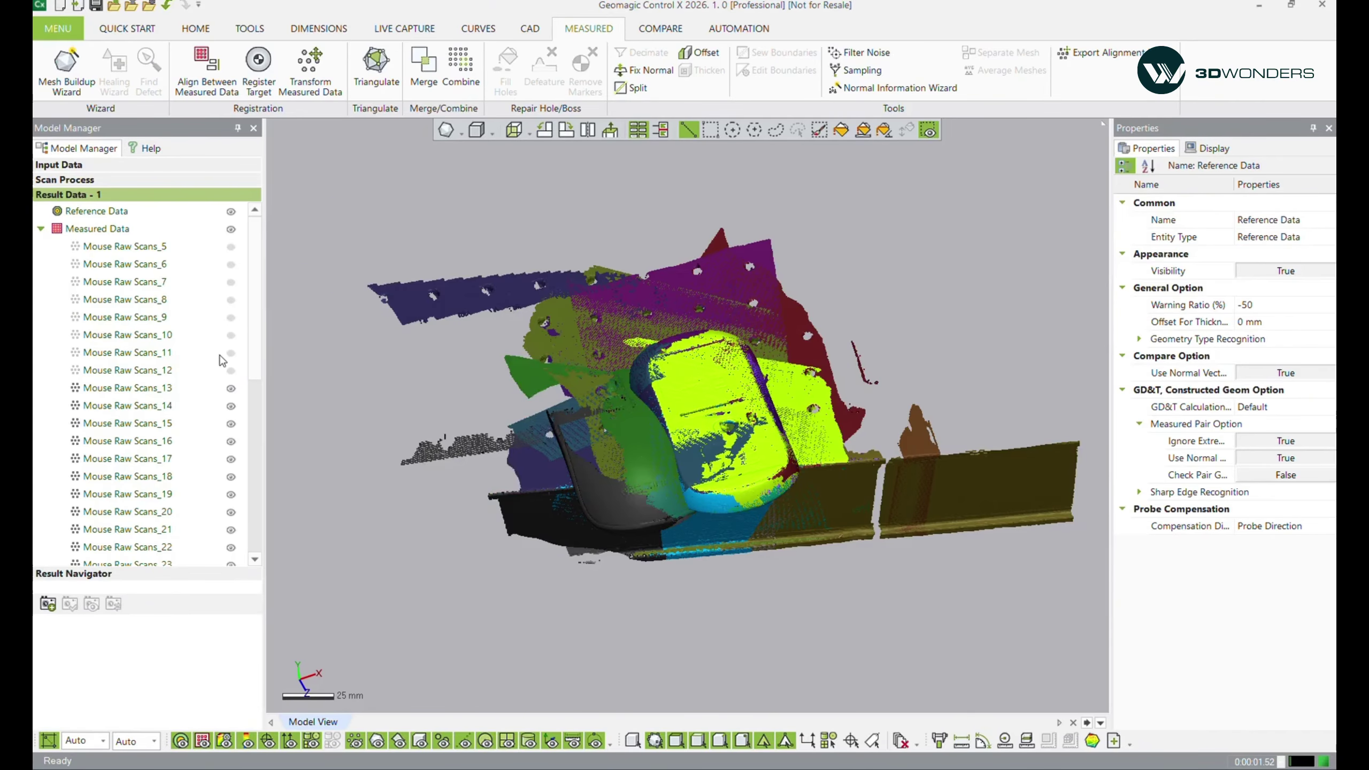
- Check which point cloud Mouse Raw Scans_13 is, hide Mouse Raw Scans_1 through Mouse Raw Scans_4 and clear the selection
{"action": "left_click", "coordinate": [179, 388]}
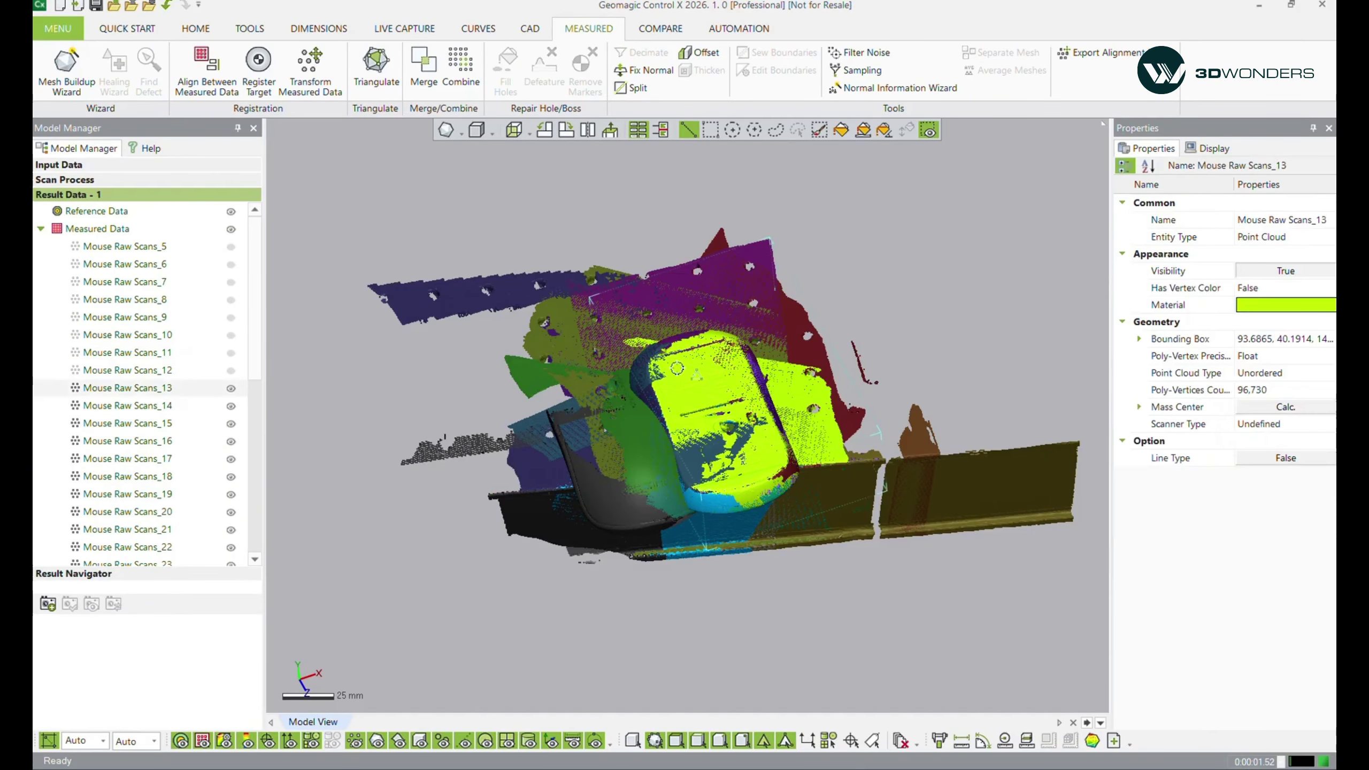
{"action": "scroll", "coordinate": [156, 347], "scroll_direction": "down", "scroll_amount": 4}
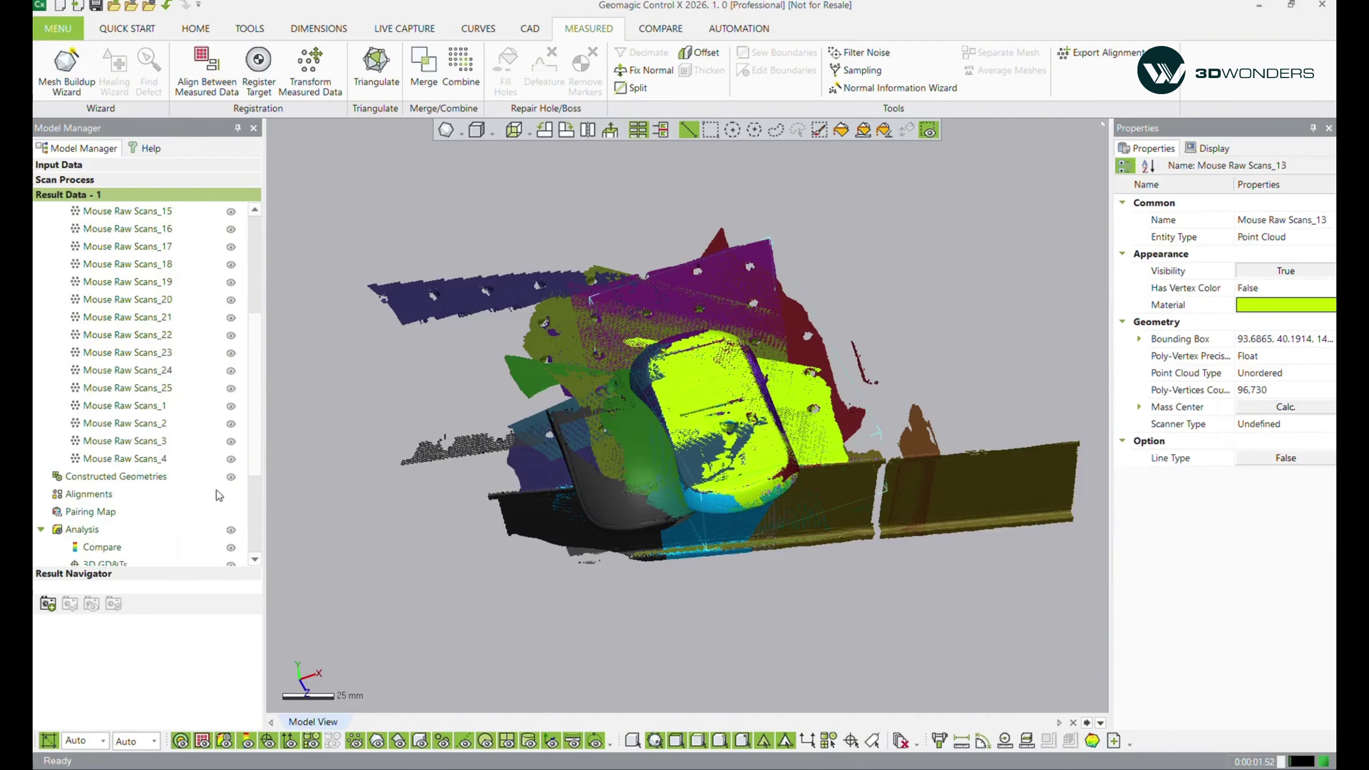
{"action": "left_click", "coordinate": [231, 458]}
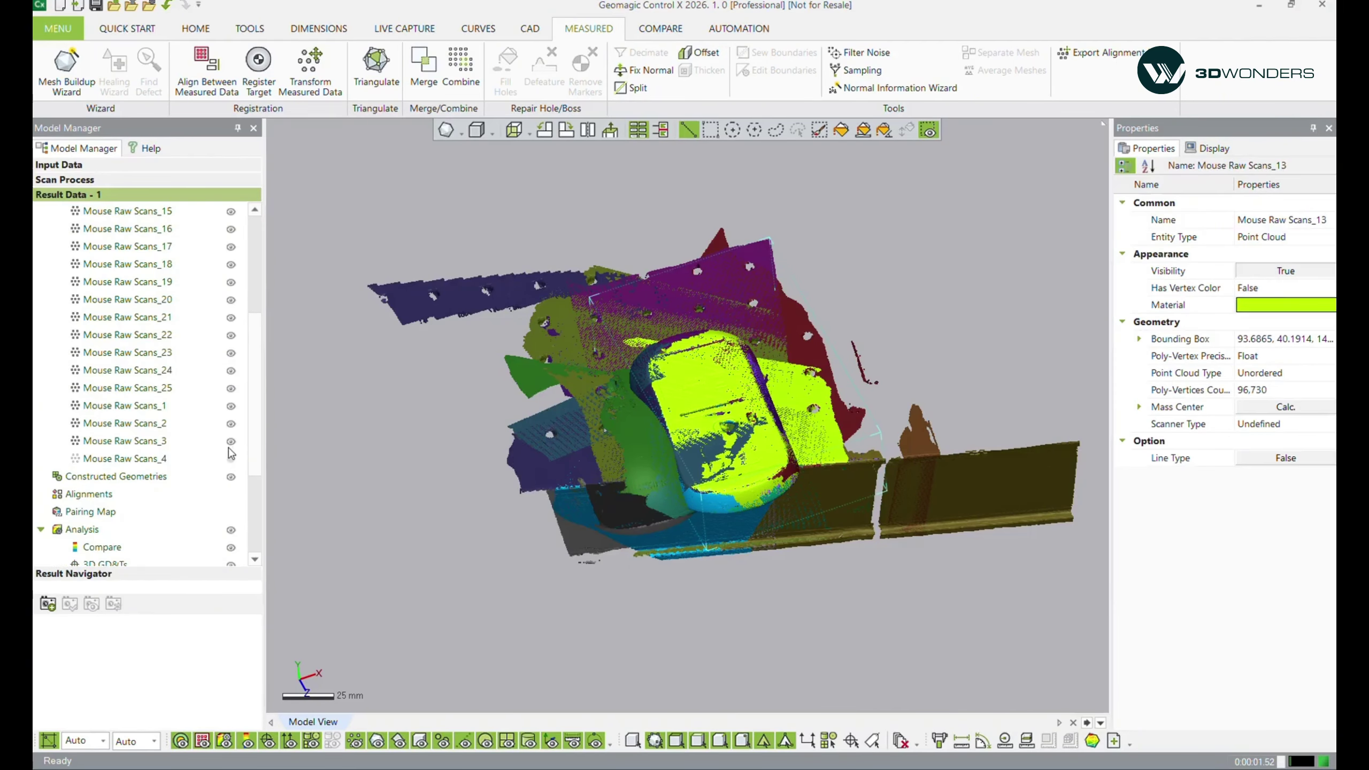
{"action": "left_click", "coordinate": [230, 441]}
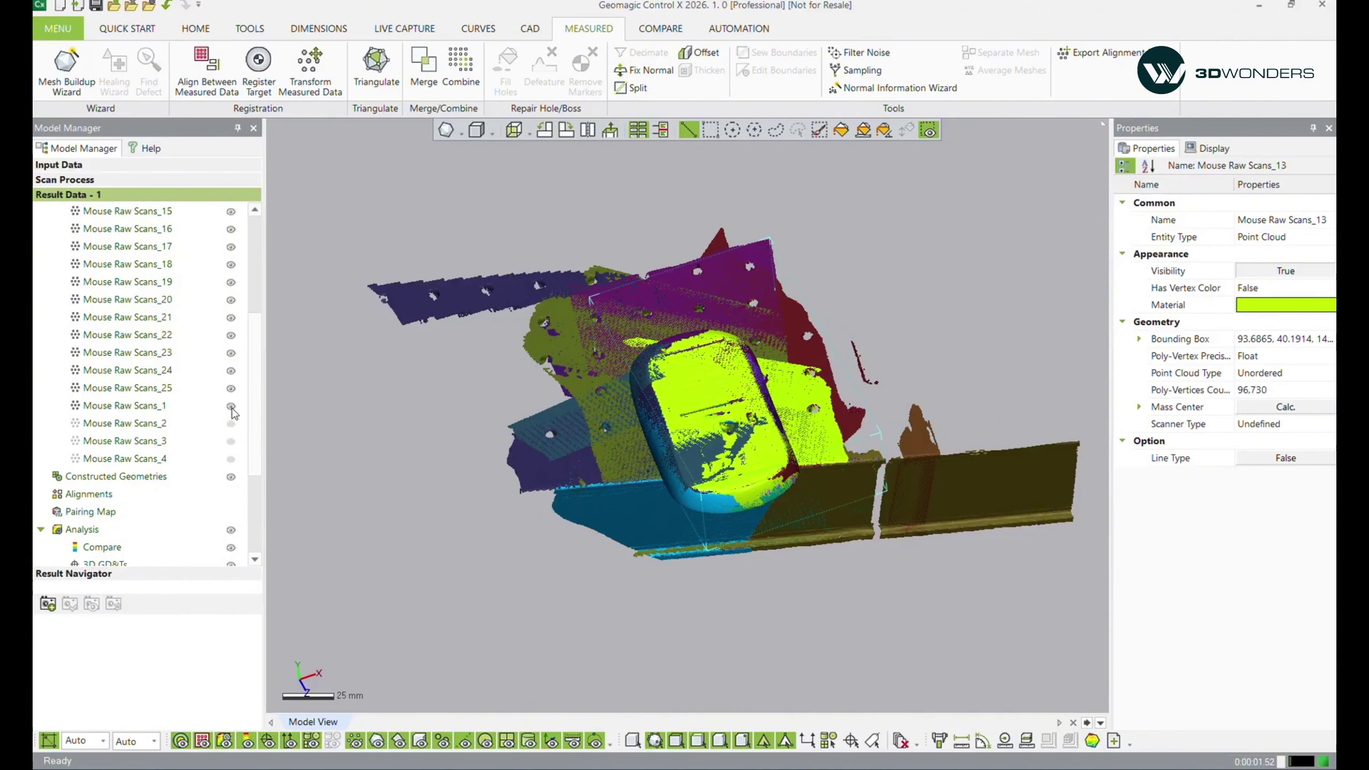
{"action": "left_click", "coordinate": [375, 416]}
- Outline the base data beneath the mouse with a polygon selection in a side-on view and delete the selected points
{"action": "right_click_drag", "start_coordinate": [517, 447], "coordinate": [739, 312]}
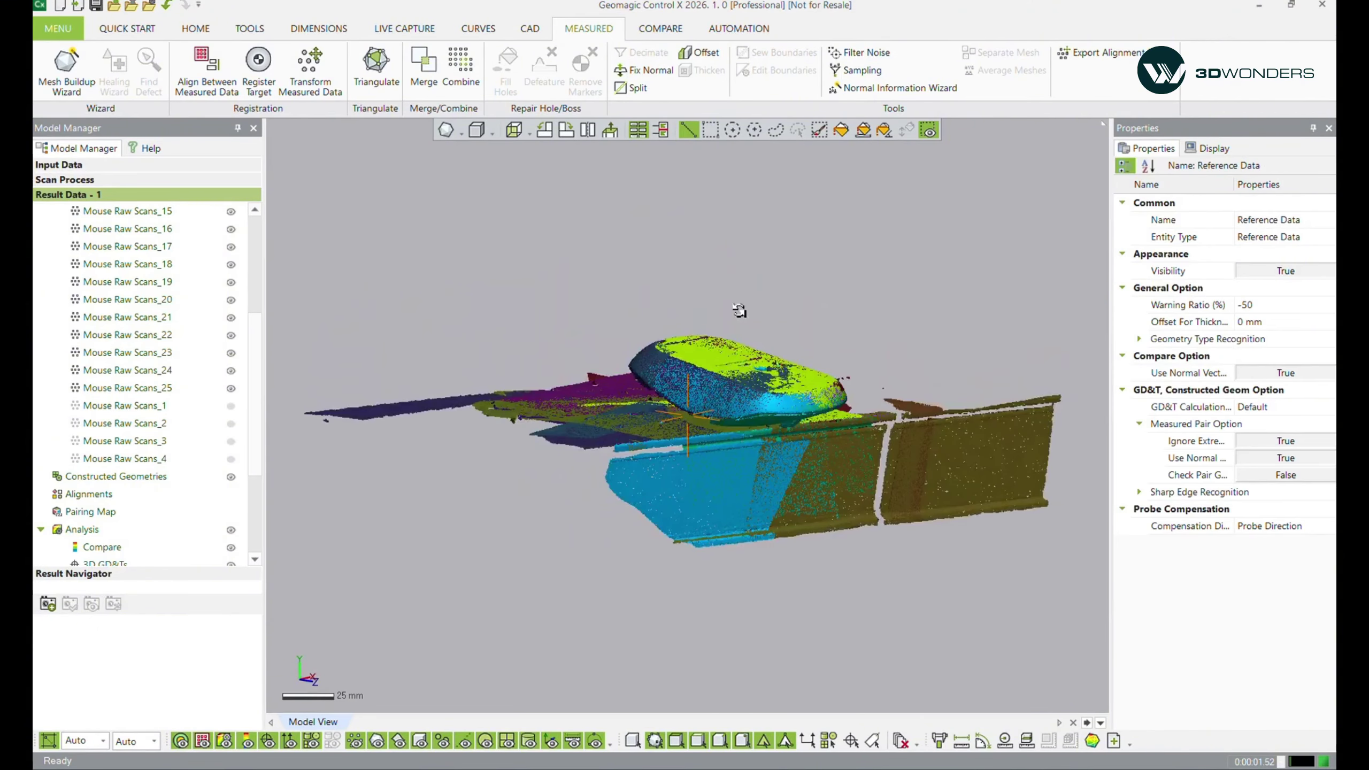
{"action": "right_click_drag", "start_coordinate": [888, 467], "coordinate": [571, 378]}
{"action": "scroll", "coordinate": [645, 408], "scroll_direction": "up", "scroll_amount": 4}
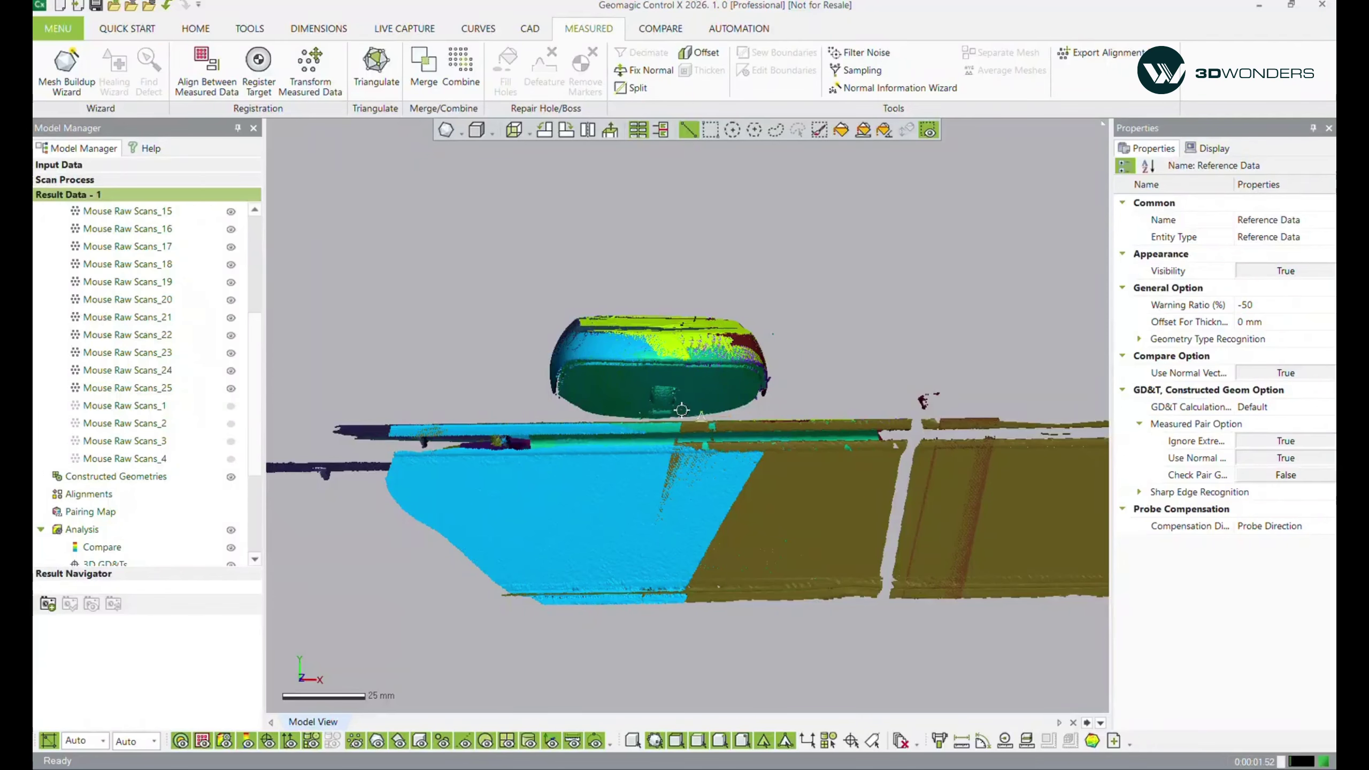
{"action": "scroll", "coordinate": [648, 405], "scroll_direction": "up", "scroll_amount": 3}
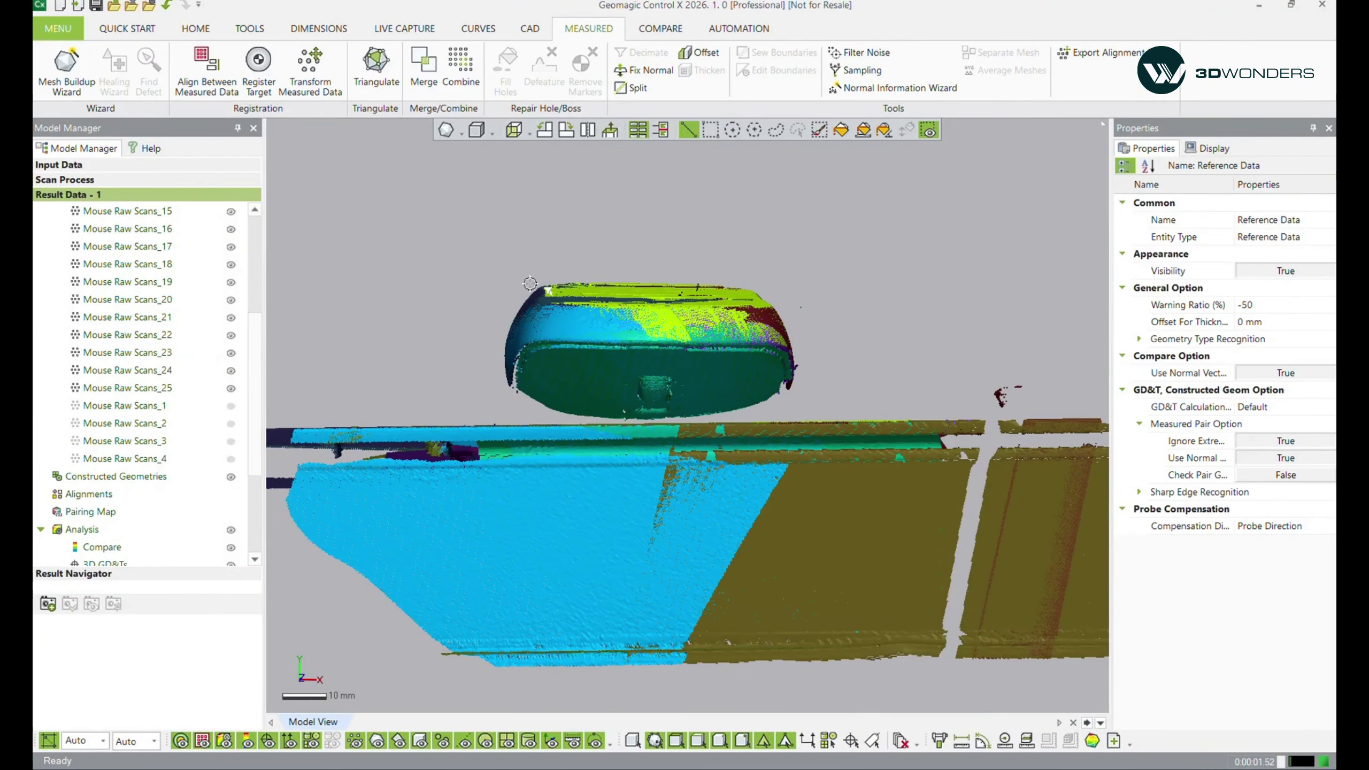
{"action": "left_click", "coordinate": [754, 130]}
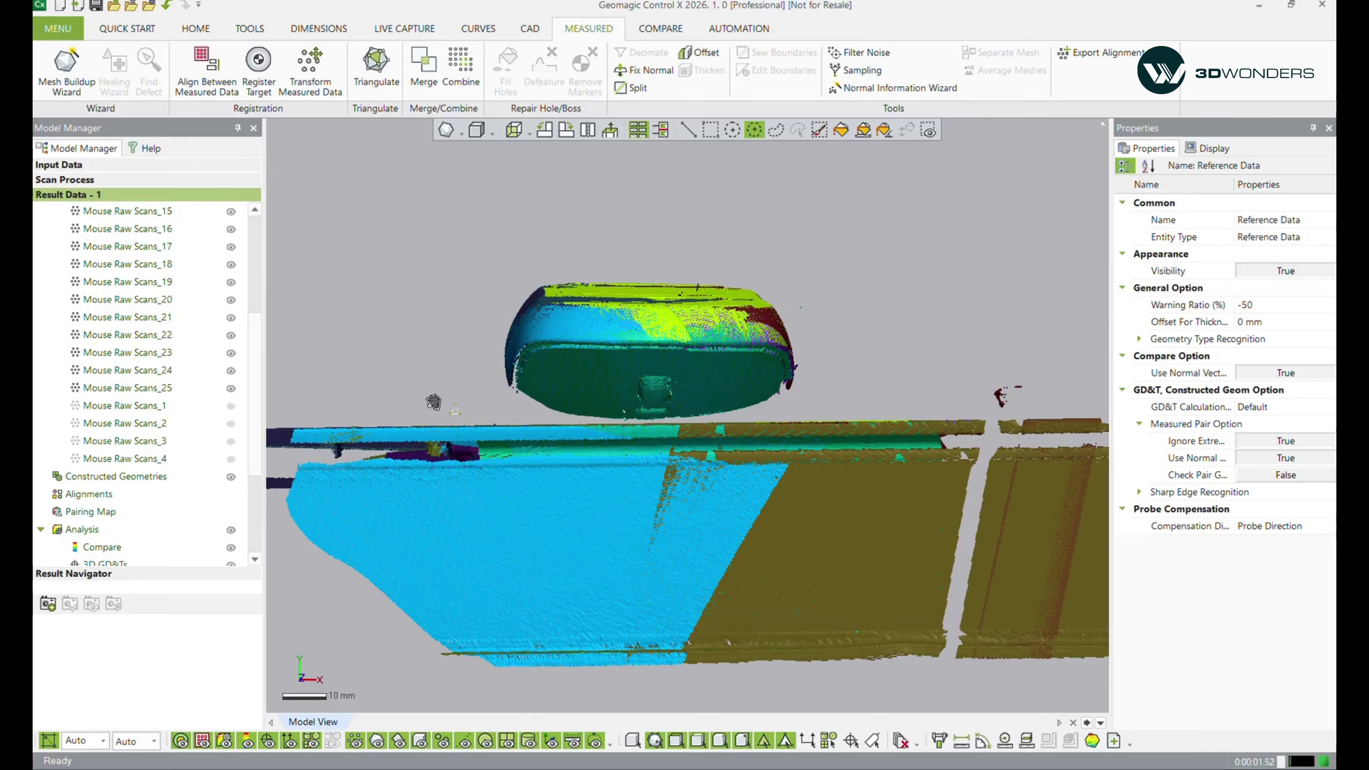
{"action": "left_click", "coordinate": [322, 415]}
{"action": "left_click", "coordinate": [320, 652]}
{"action": "left_click", "coordinate": [695, 696]}
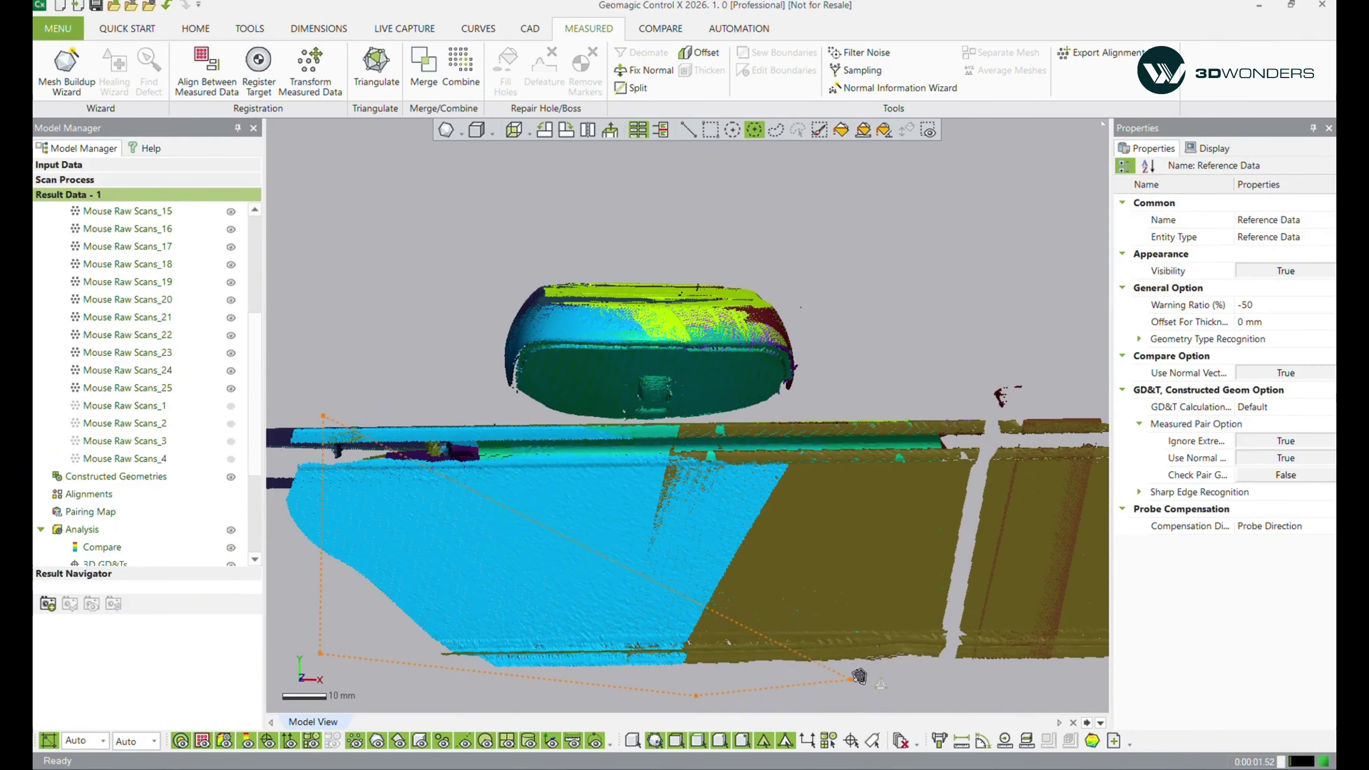
{"action": "left_click", "coordinate": [938, 687]}
{"action": "left_click", "coordinate": [1028, 693]}
{"action": "left_click", "coordinate": [1013, 621]}
{"action": "left_click", "coordinate": [986, 364]}
{"action": "left_click", "coordinate": [698, 419]}
{"action": "left_click", "coordinate": [560, 420]}
{"action": "double_click", "coordinate": [453, 403]}
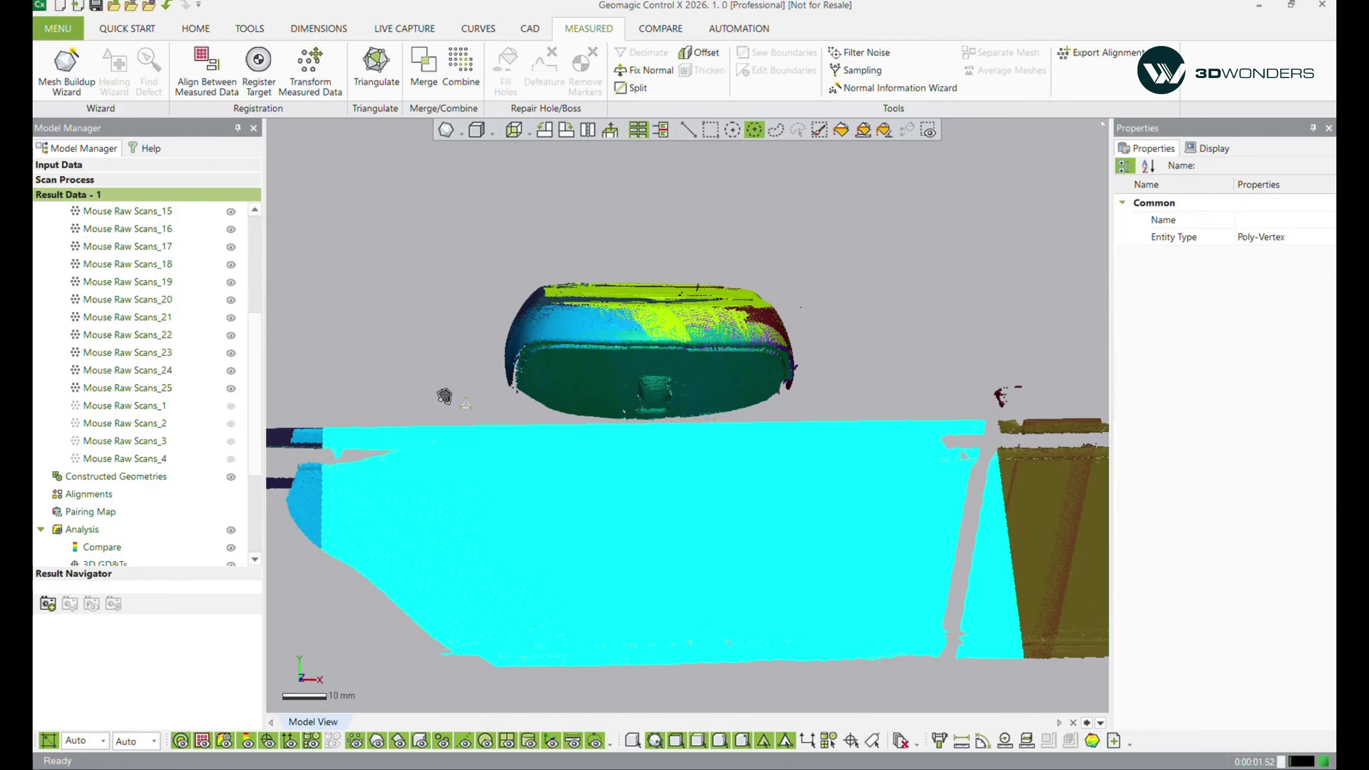
{"action": "key", "text": "Delete"}
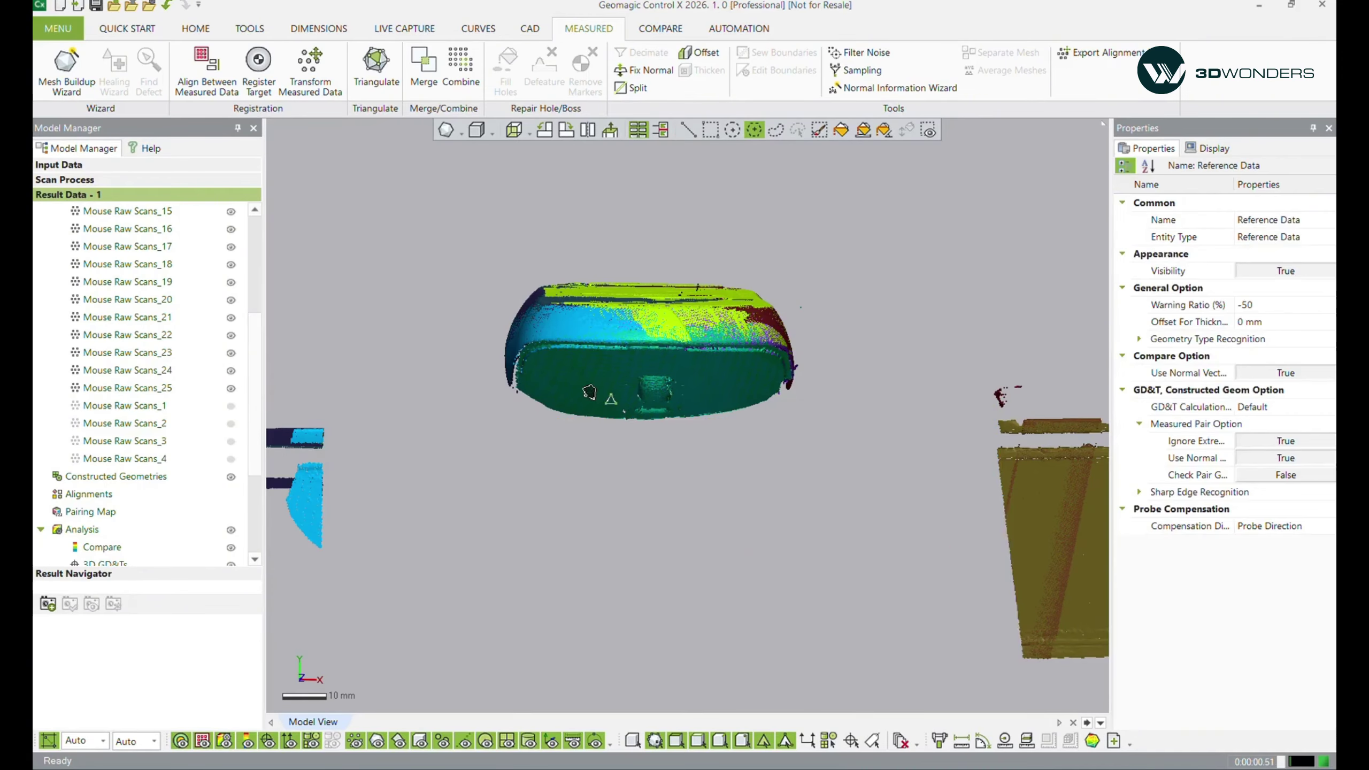
- Outline the leftover base fragments to the left of the mouse with a polygon selection and delete them
{"action": "scroll", "coordinate": [611, 457], "scroll_direction": "up", "scroll_amount": 3}
{"action": "scroll", "coordinate": [612, 447], "scroll_direction": "down", "scroll_amount": 7}
{"action": "right_click_drag", "start_coordinate": [644, 427], "coordinate": [672, 567]}
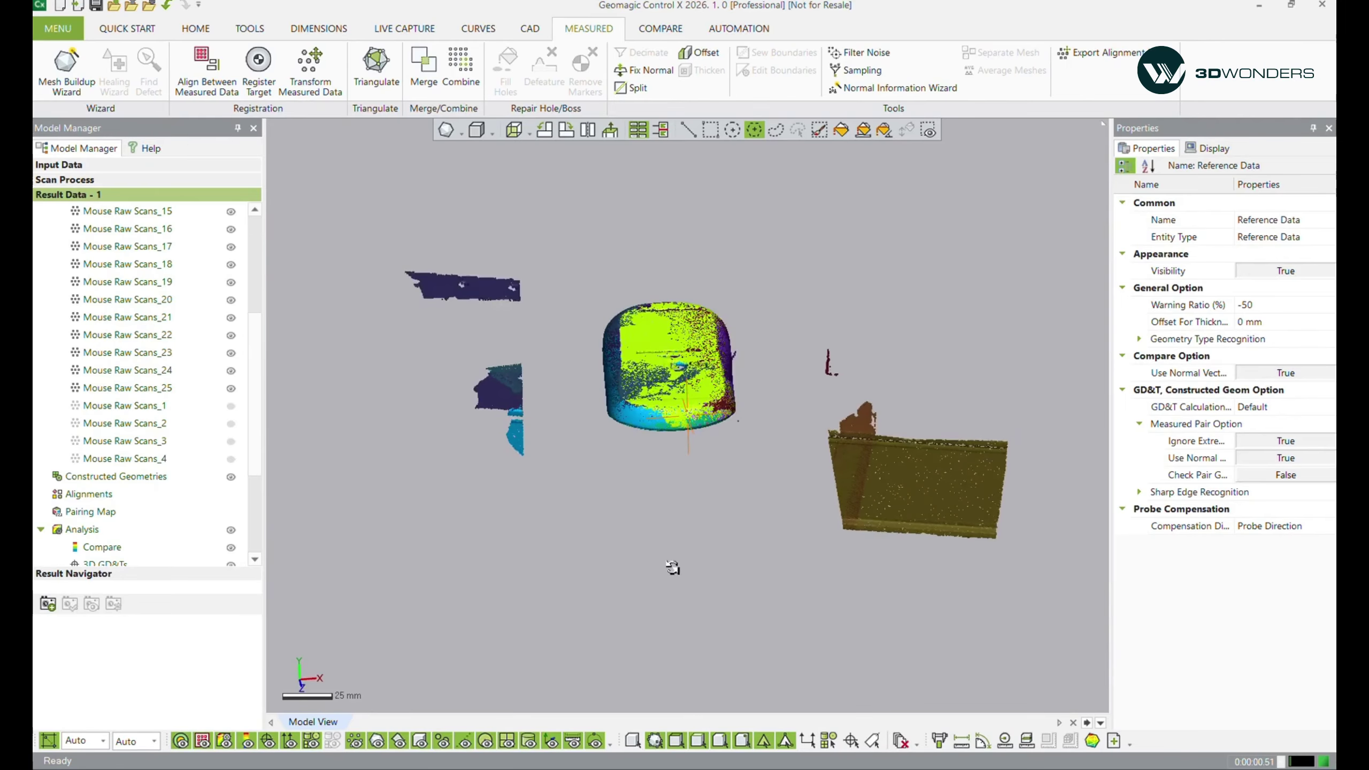
{"action": "left_click", "coordinate": [337, 228]}
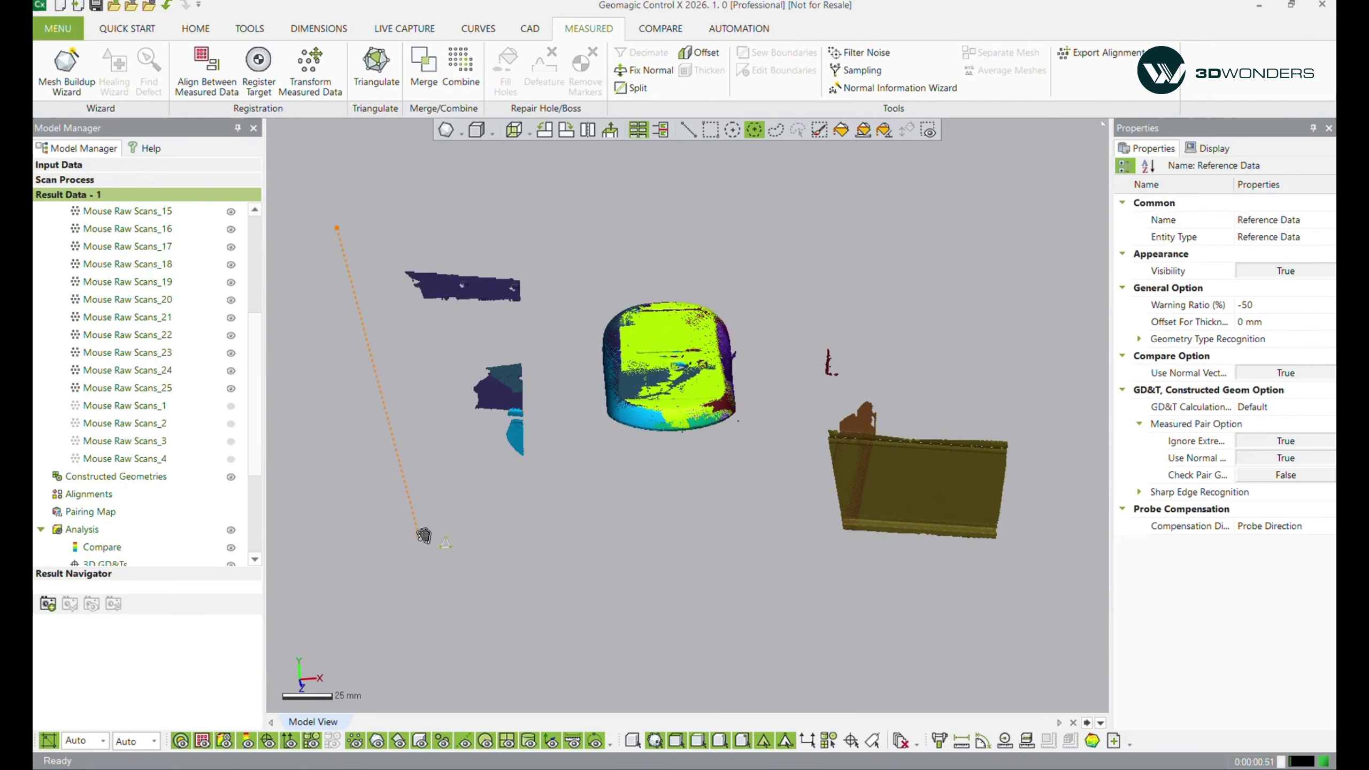
{"action": "left_click", "coordinate": [420, 538]}
{"action": "left_click", "coordinate": [589, 519]}
{"action": "double_click", "coordinate": [555, 218]}
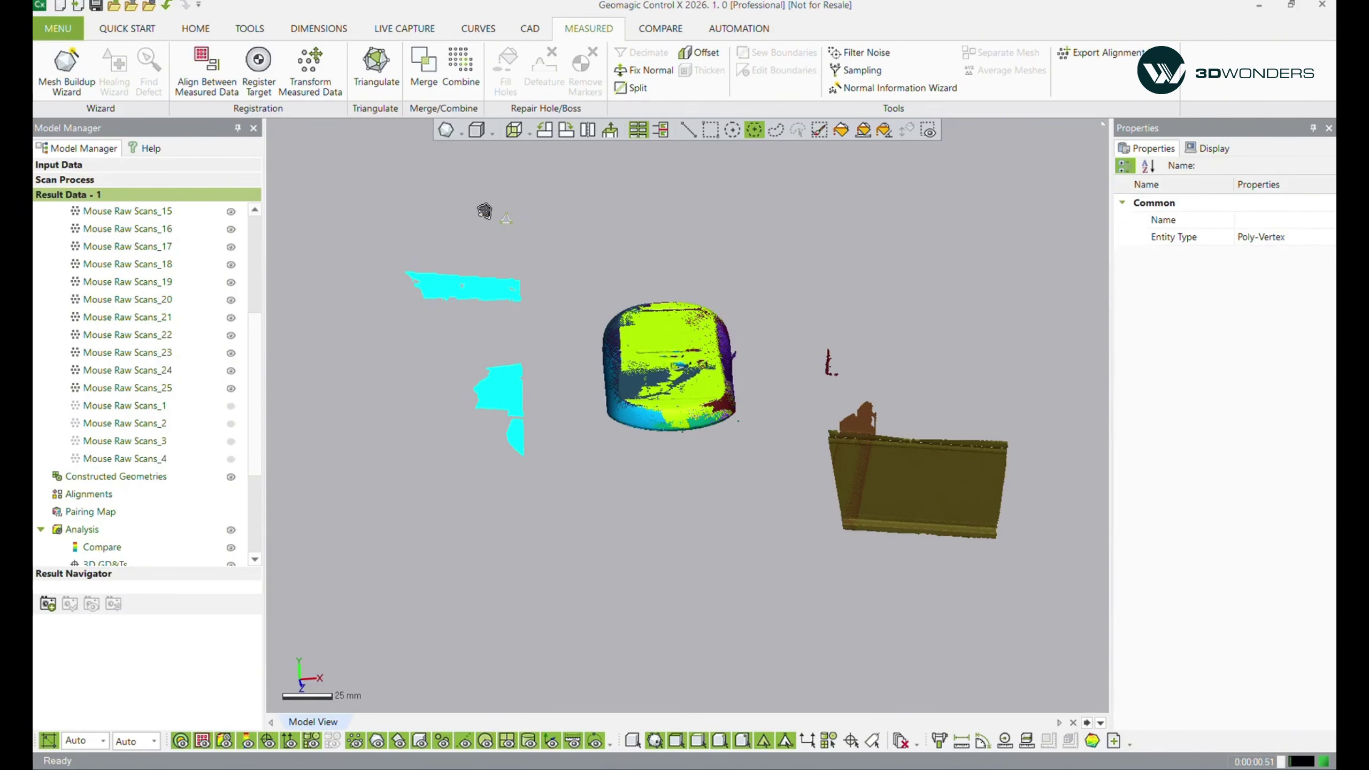
{"action": "key", "text": "Delete"}
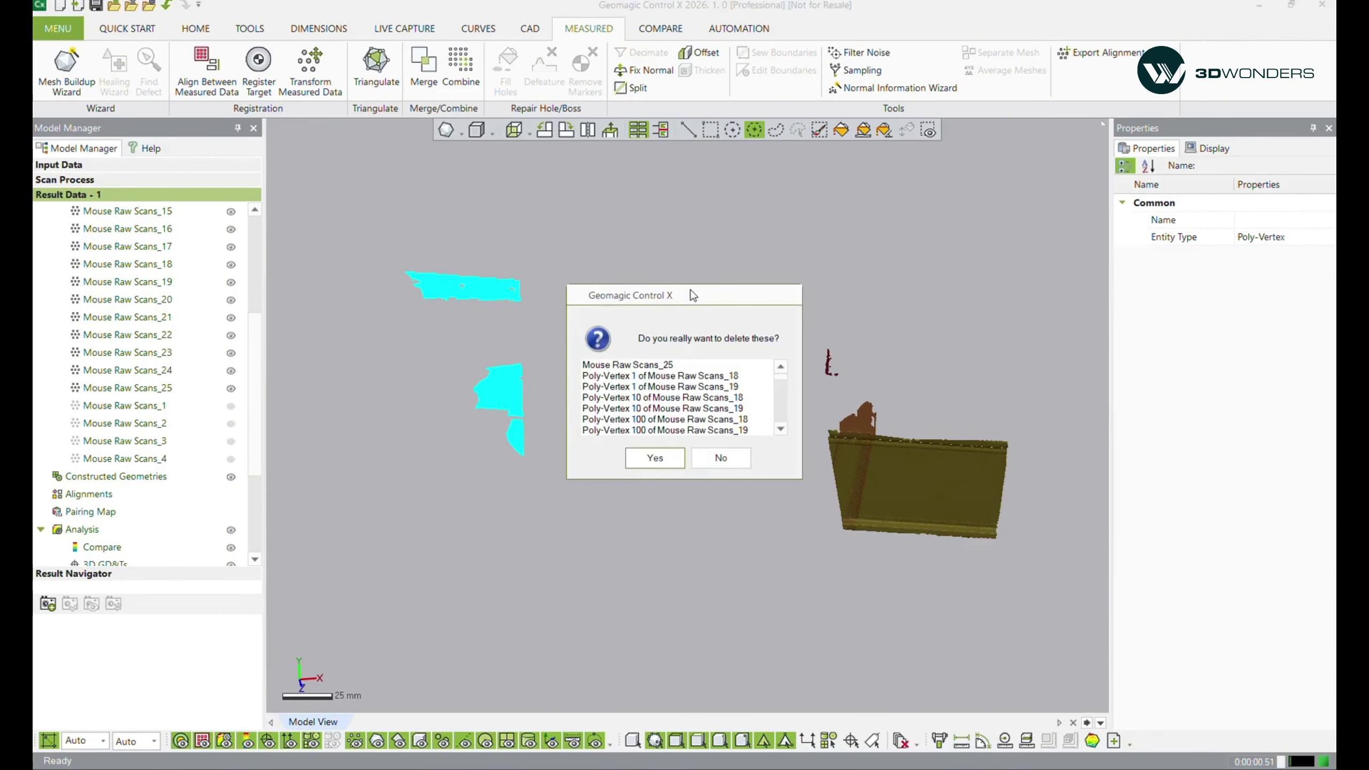
{"action": "left_click", "coordinate": [653, 458]}
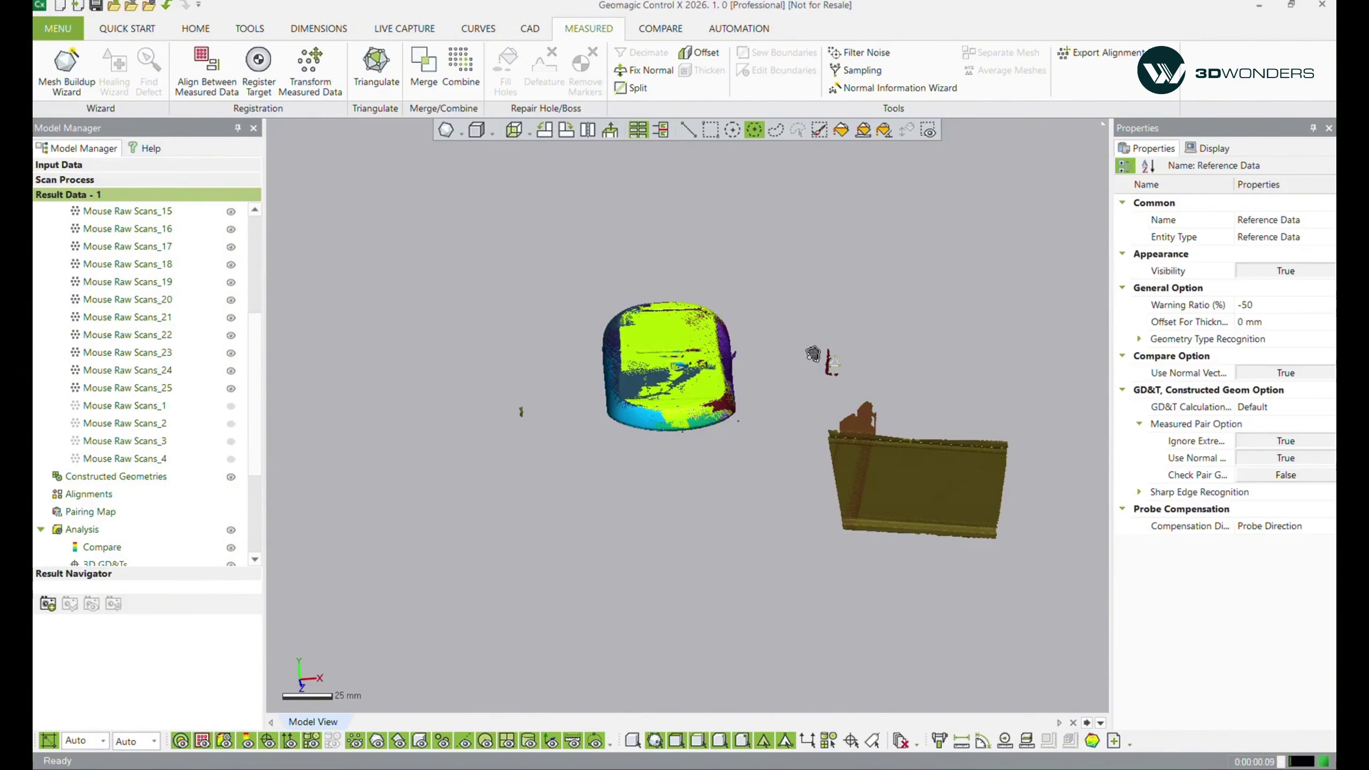
- Outline the remaining stray fragments on both sides of the mouse with one polygon selection and delete the selected data
{"action": "left_click", "coordinate": [790, 329]}
{"action": "left_click", "coordinate": [813, 572]}
{"action": "left_click", "coordinate": [1054, 584]}
{"action": "left_click", "coordinate": [1081, 392]}
{"action": "left_click", "coordinate": [906, 300]}
{"action": "left_click", "coordinate": [716, 280]}
{"action": "left_click", "coordinate": [622, 218]}
{"action": "left_click", "coordinate": [417, 249]}
{"action": "left_click", "coordinate": [432, 460]}
{"action": "left_click", "coordinate": [571, 339]}
{"action": "left_click", "coordinate": [625, 272]}
{"action": "double_click", "coordinate": [736, 305]}
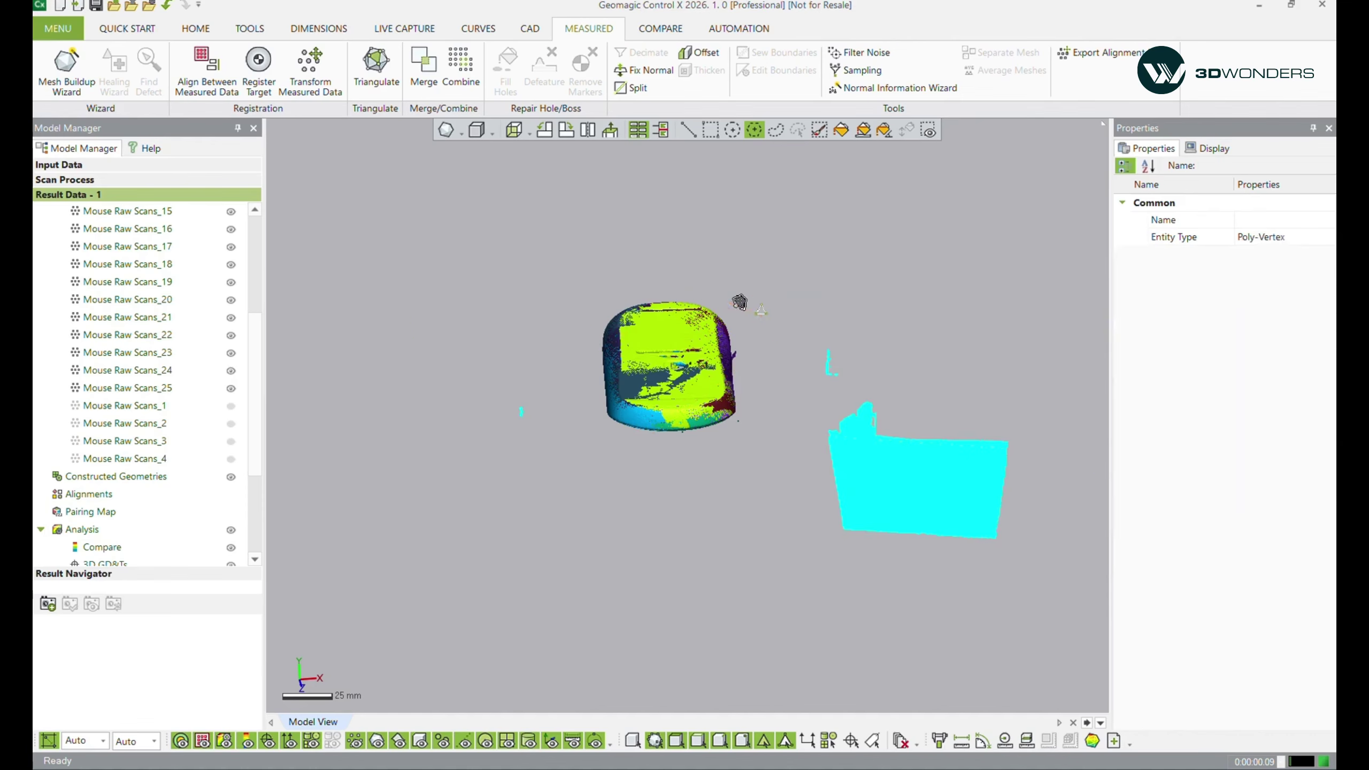
{"action": "key", "text": "Delete"}
{"action": "left_click", "coordinate": [662, 457]}
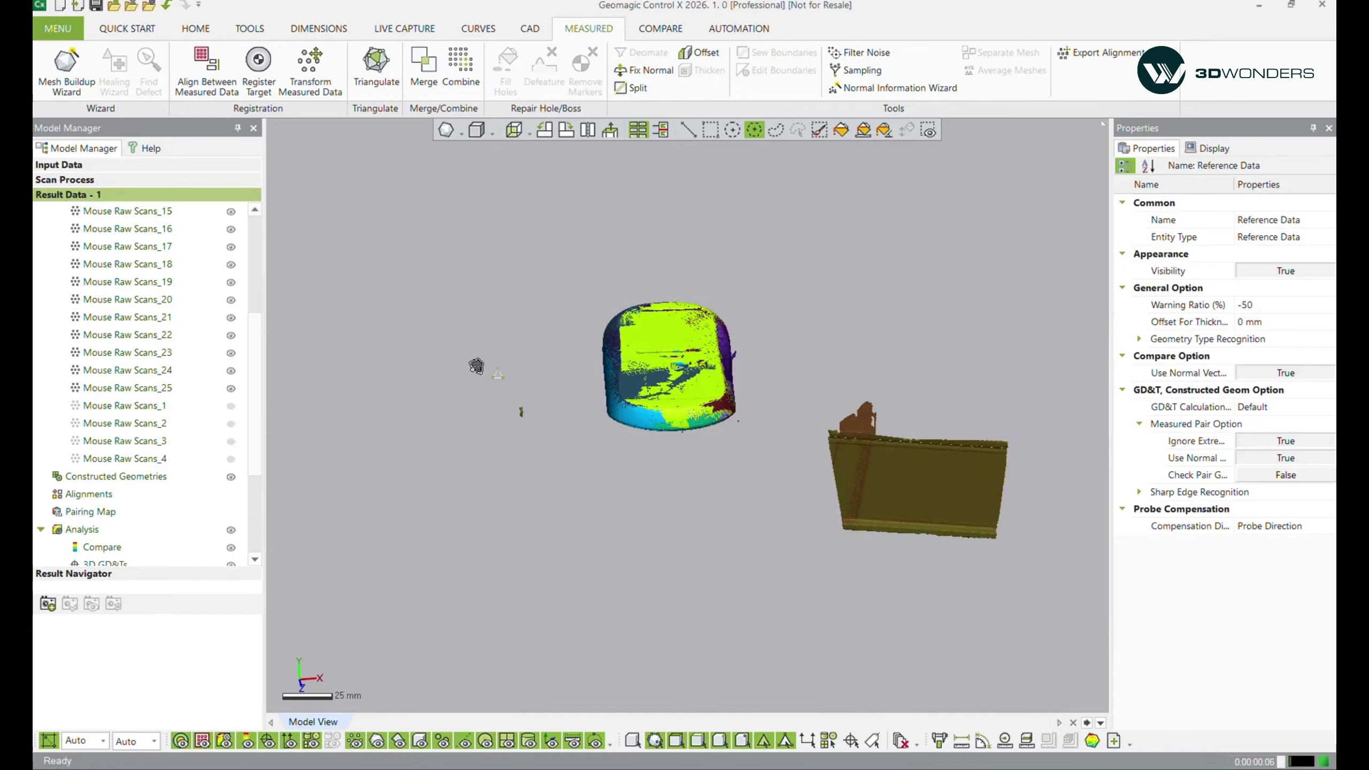
- Outline the tiny stray fragment to the left of the mouse with a polygon selection and delete it
{"action": "left_click", "coordinate": [479, 386]}
{"action": "left_click", "coordinate": [517, 468]}
{"action": "left_click", "coordinate": [585, 440]}
{"action": "double_click", "coordinate": [552, 355]}
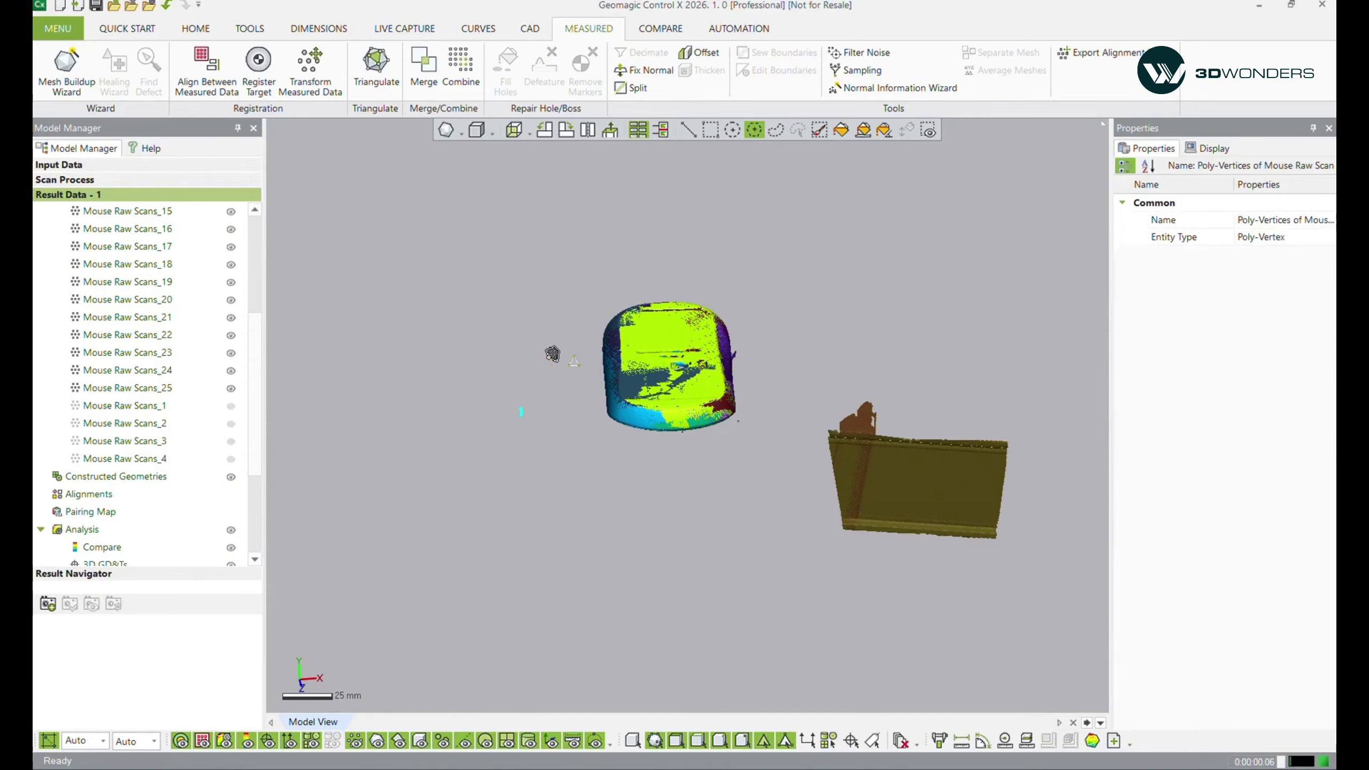
{"action": "key", "text": "Delete"}
{"action": "left_click", "coordinate": [665, 457]}
- Outline the large base panel to the right of the mouse with a polygon selection and delete Mouse Raw Scans_23 and Mouse Raw Scans_24
{"action": "left_click", "coordinate": [784, 365]}
{"action": "left_click", "coordinate": [807, 609]}
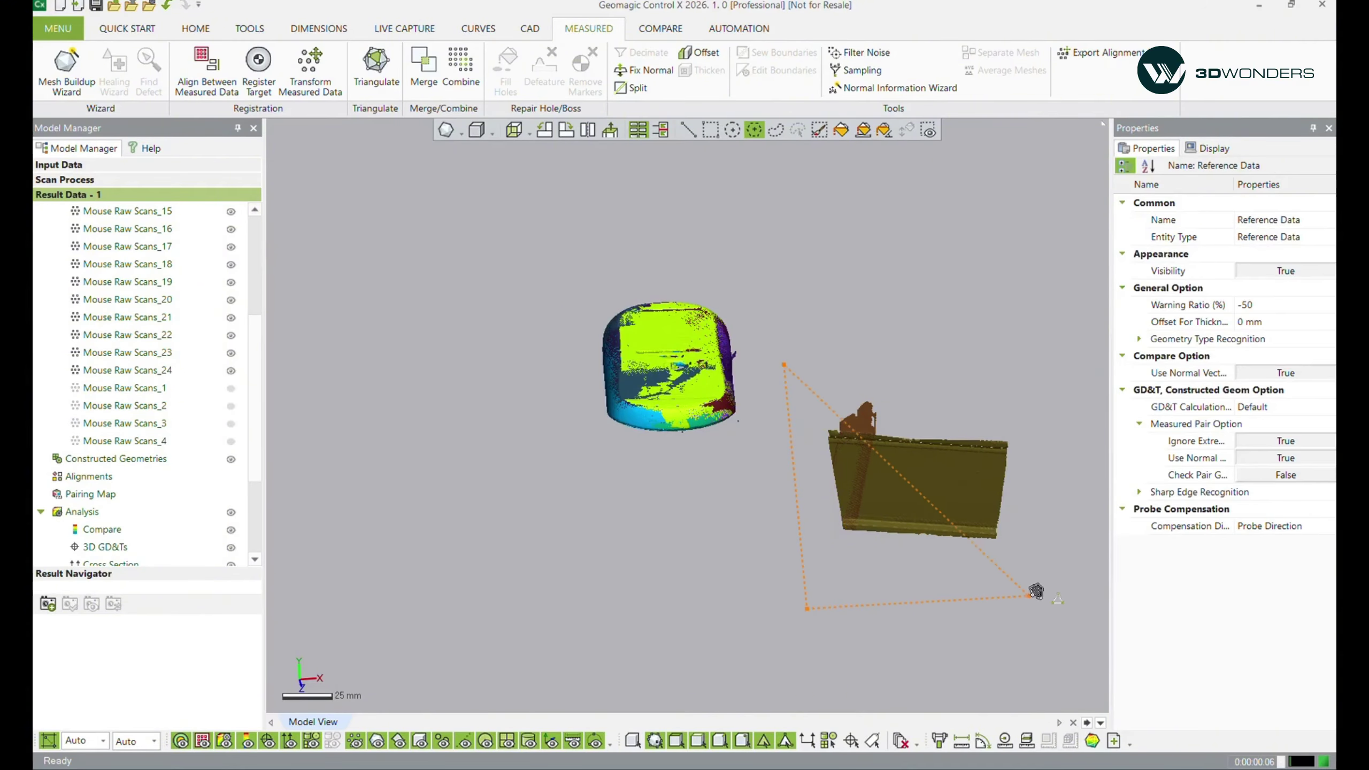
{"action": "left_click", "coordinate": [1031, 593]}
{"action": "double_click", "coordinate": [1022, 336]}
{"action": "key", "text": "Delete"}
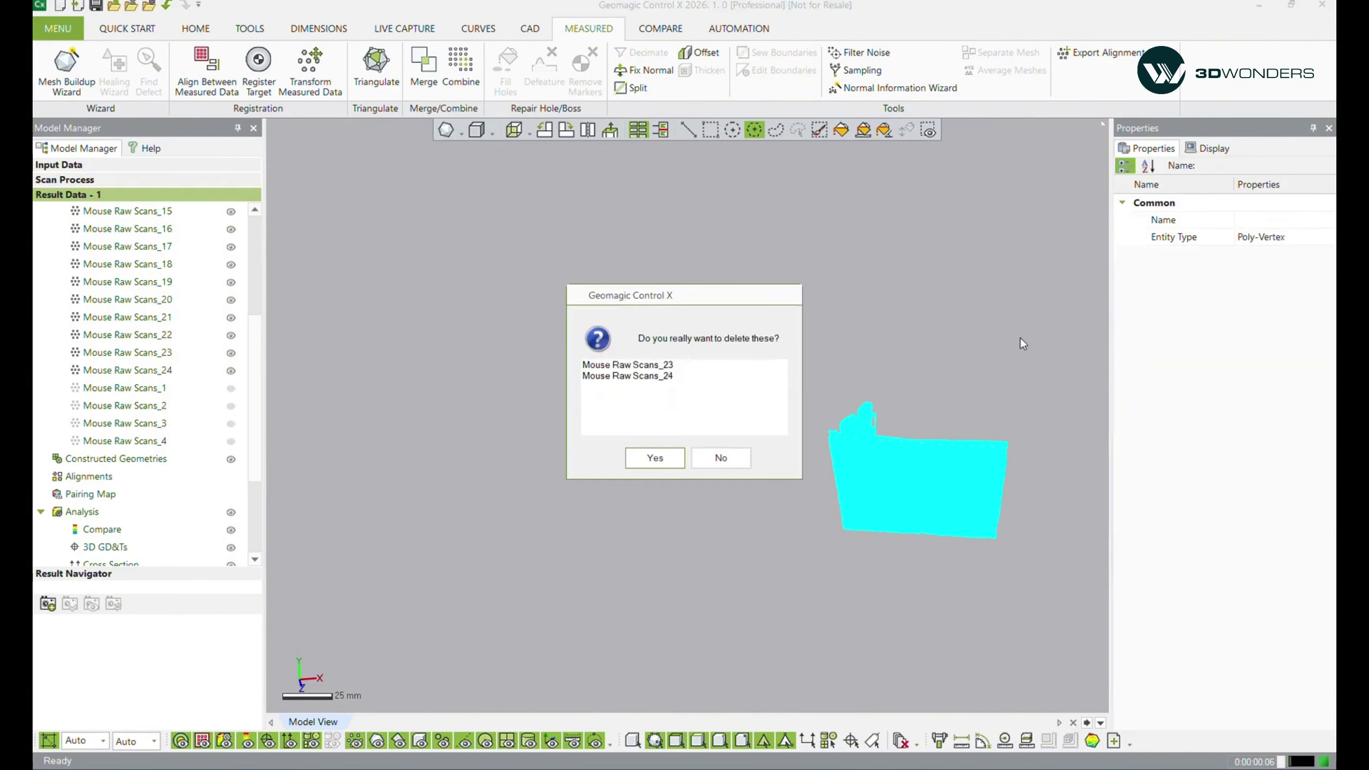
{"action": "left_click", "coordinate": [653, 458]}
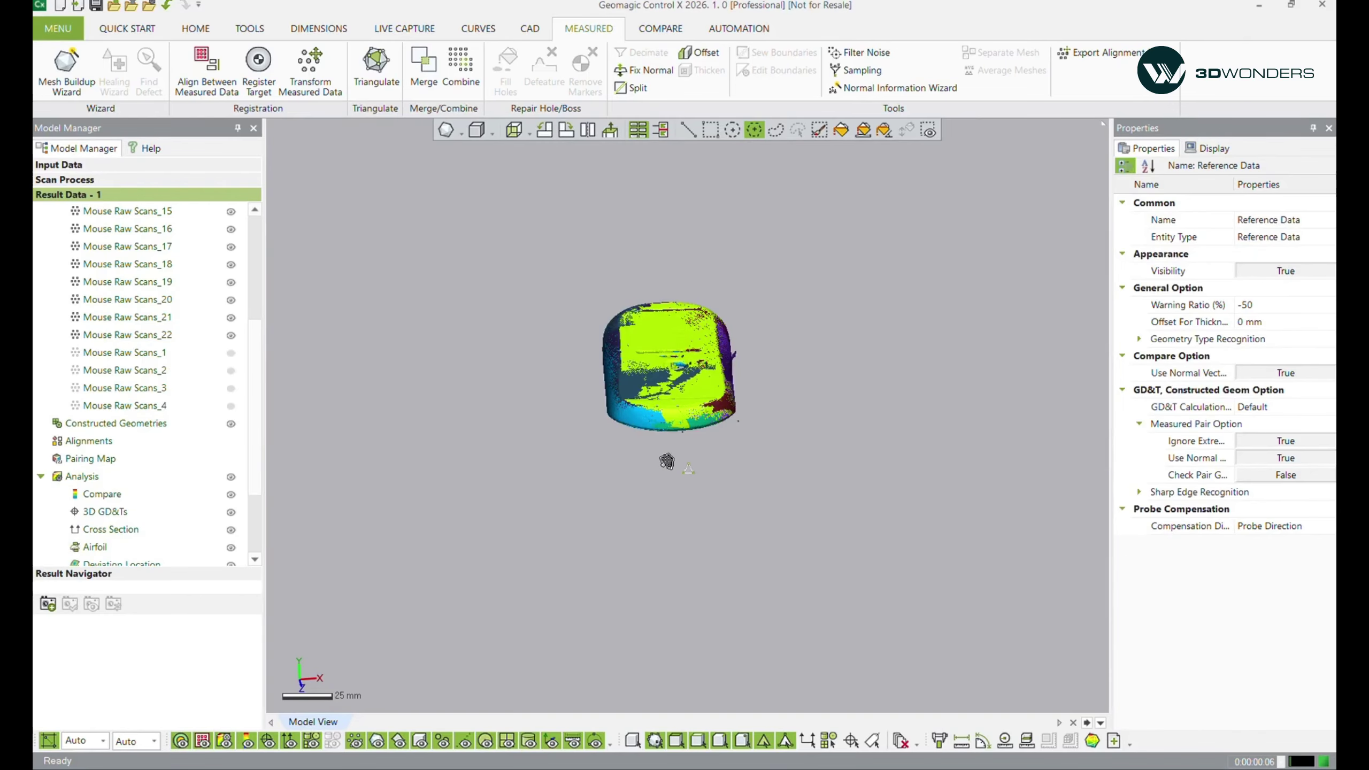
- Switch back to line selection and examine the cleaned mouse scans from the front, underside and side
{"action": "left_click", "coordinate": [673, 470]}
{"action": "right_click_drag", "start_coordinate": [744, 516], "coordinate": [740, 382]}
{"action": "left_click", "coordinate": [688, 129]}
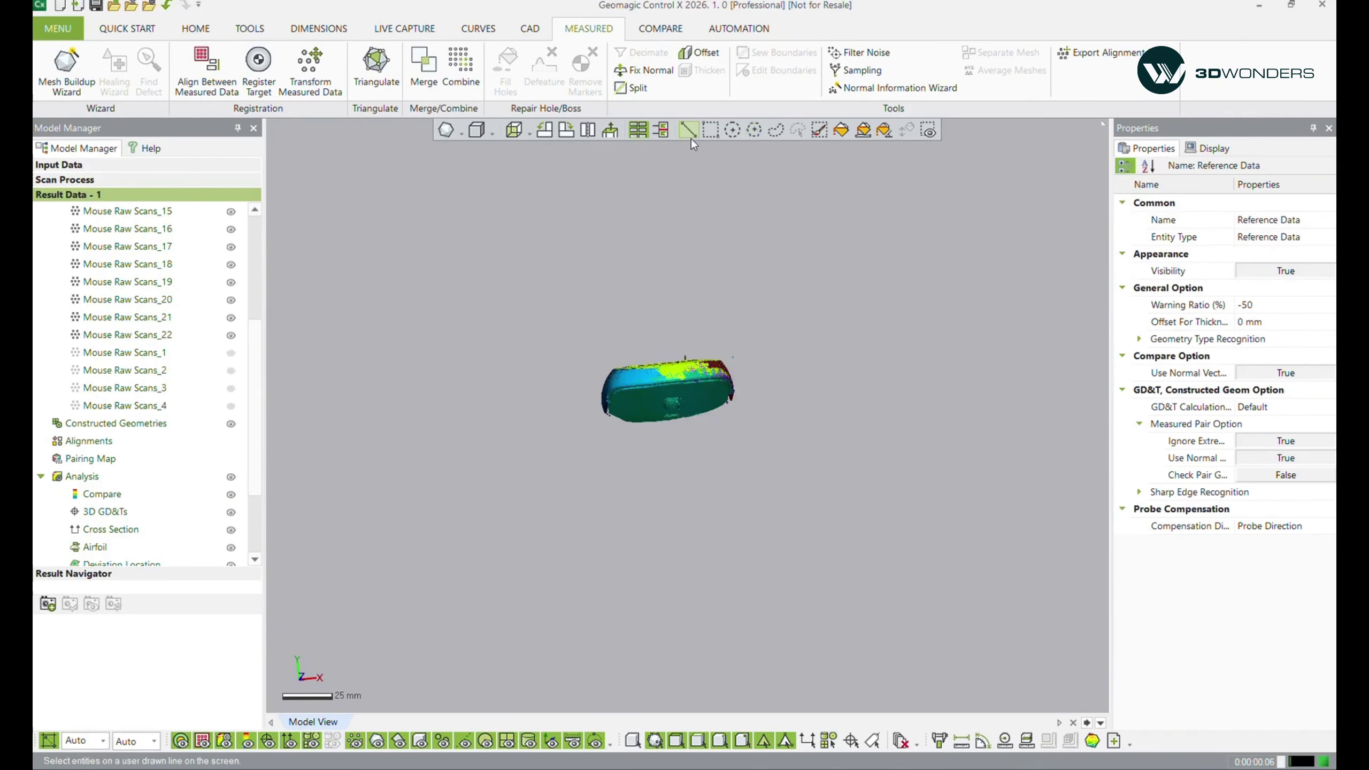
{"action": "right_click_drag", "start_coordinate": [704, 526], "coordinate": [744, 489]}
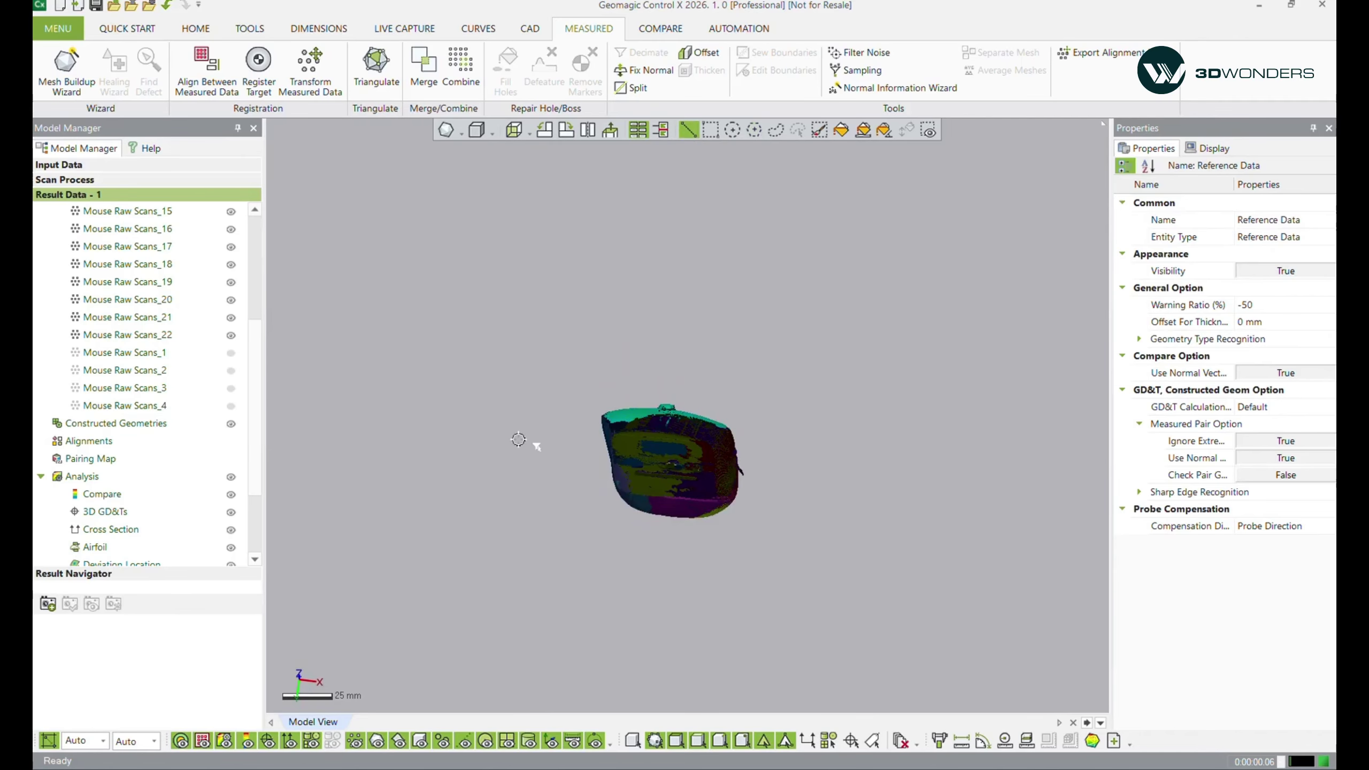
{"action": "right_click_drag", "start_coordinate": [519, 439], "coordinate": [747, 537]}
{"action": "scroll", "coordinate": [748, 535], "scroll_direction": "up", "scroll_amount": 3}
{"action": "right_click_drag", "start_coordinate": [716, 416], "coordinate": [787, 393]}
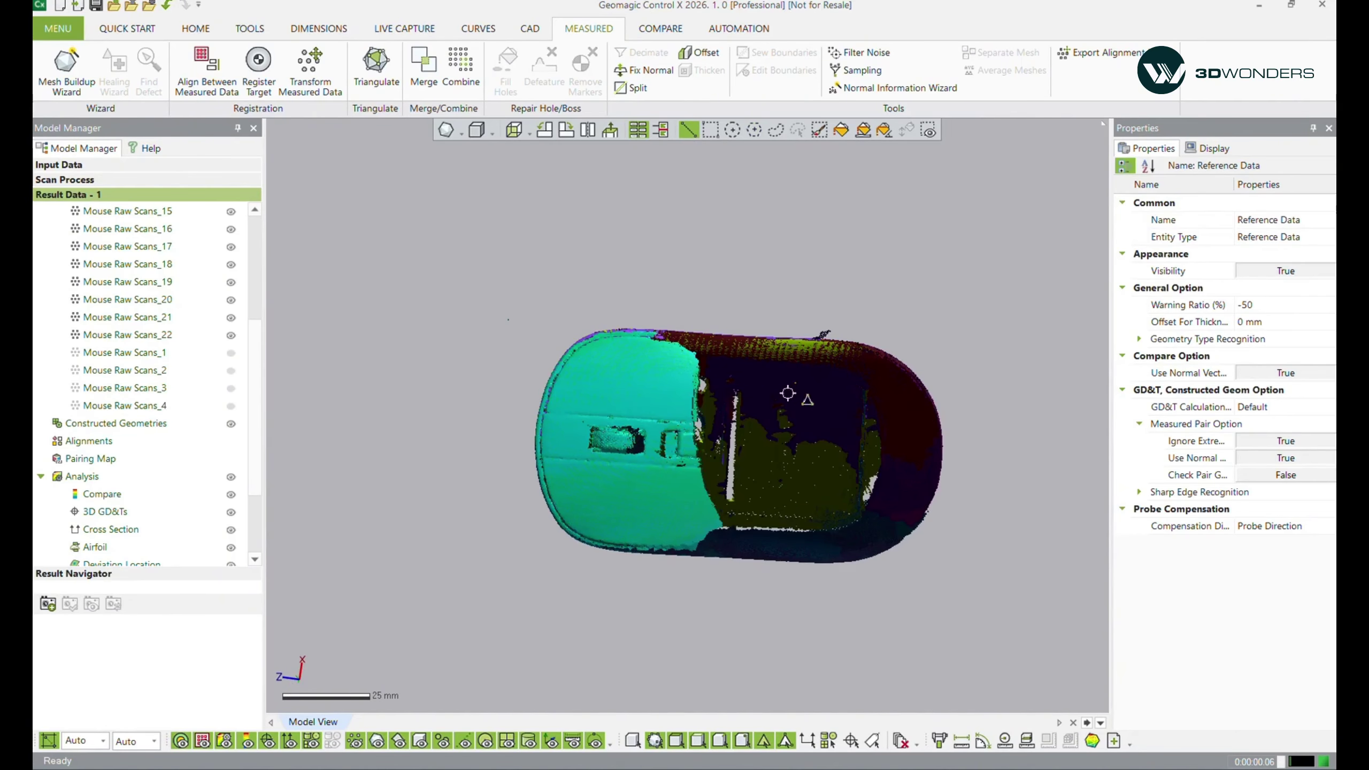
{"action": "right_click_drag", "start_coordinate": [842, 460], "coordinate": [640, 392]}
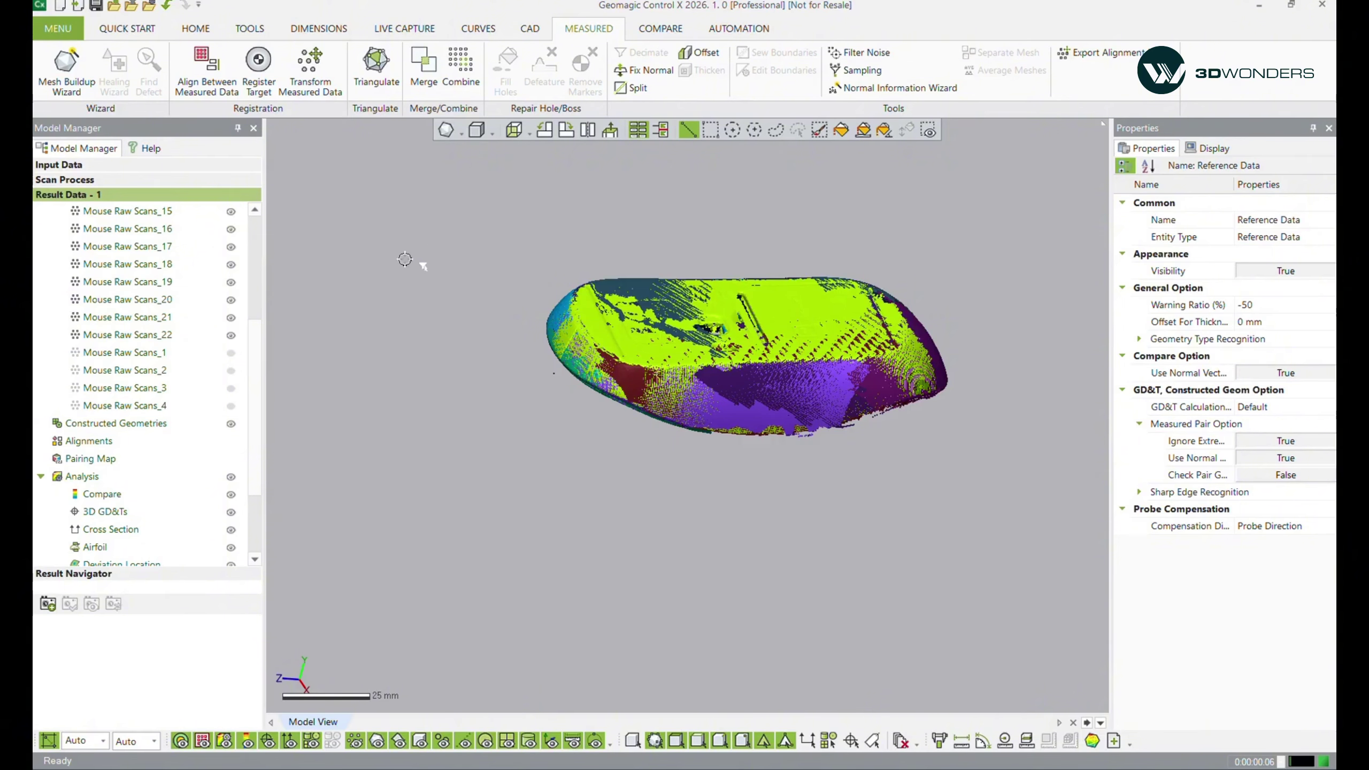
- Combine the point clouds Mouse Raw Scans_13 through Mouse Raw Scans_22 into a single point cloud
{"action": "right_click", "coordinate": [179, 299]}
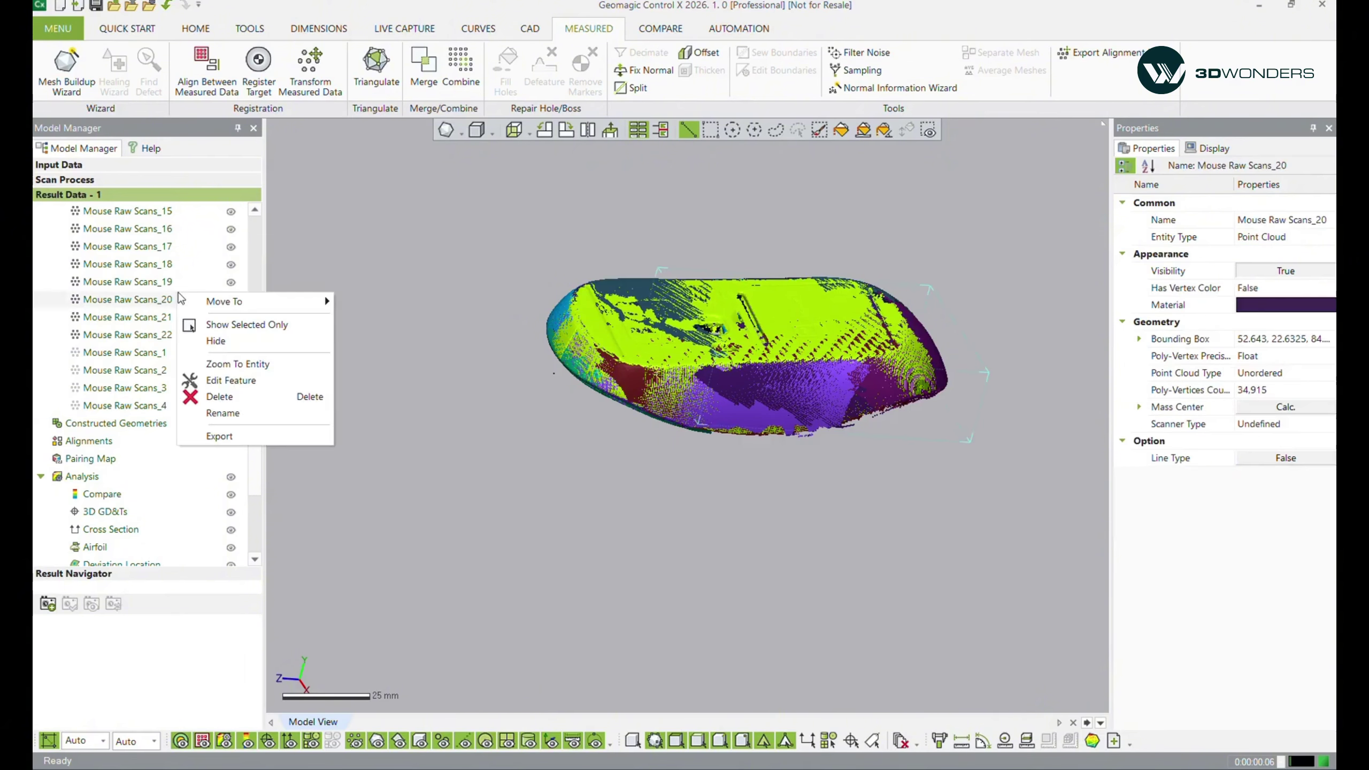
{"action": "left_click", "coordinate": [476, 238]}
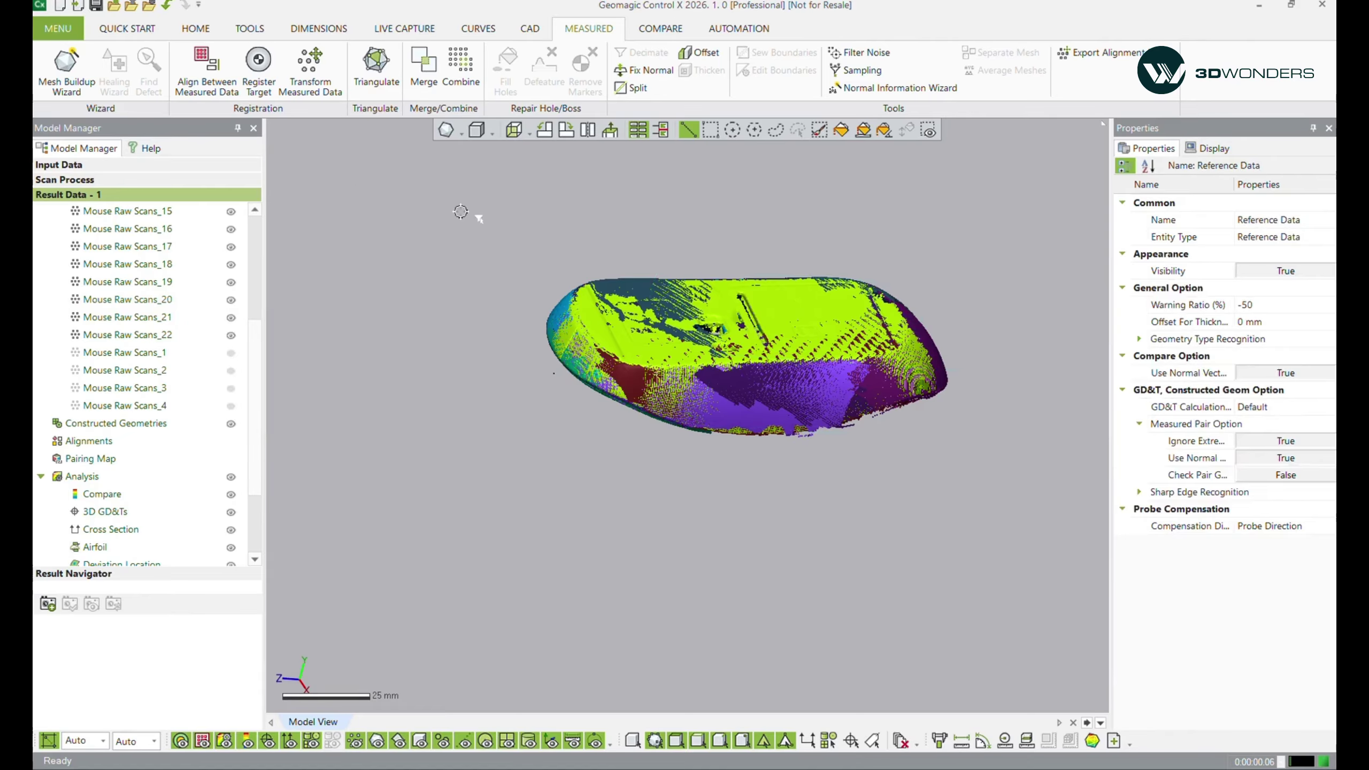
{"action": "left_click", "coordinate": [151, 335]}
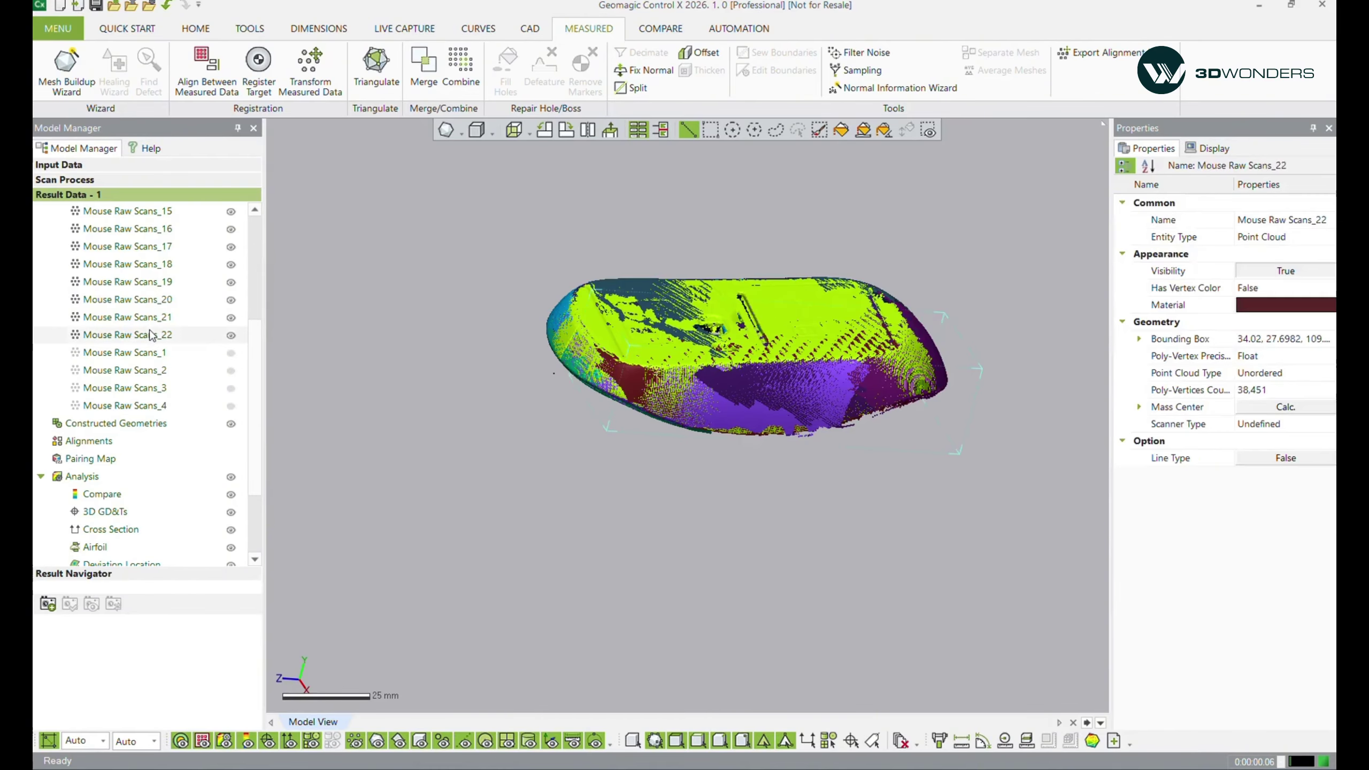
{"action": "scroll", "coordinate": [155, 316], "scroll_direction": "up", "scroll_amount": 4}
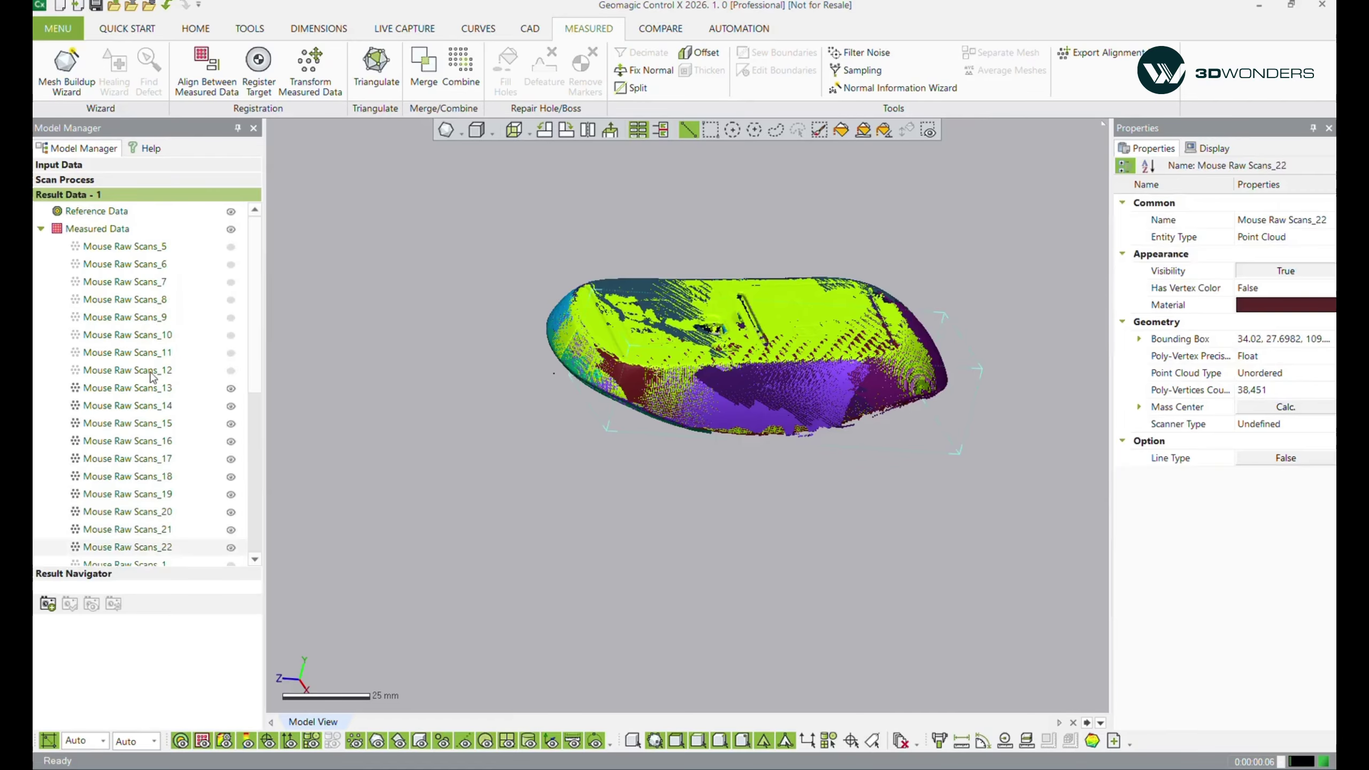
{"action": "left_click", "coordinate": [130, 394], "text": "shift"}
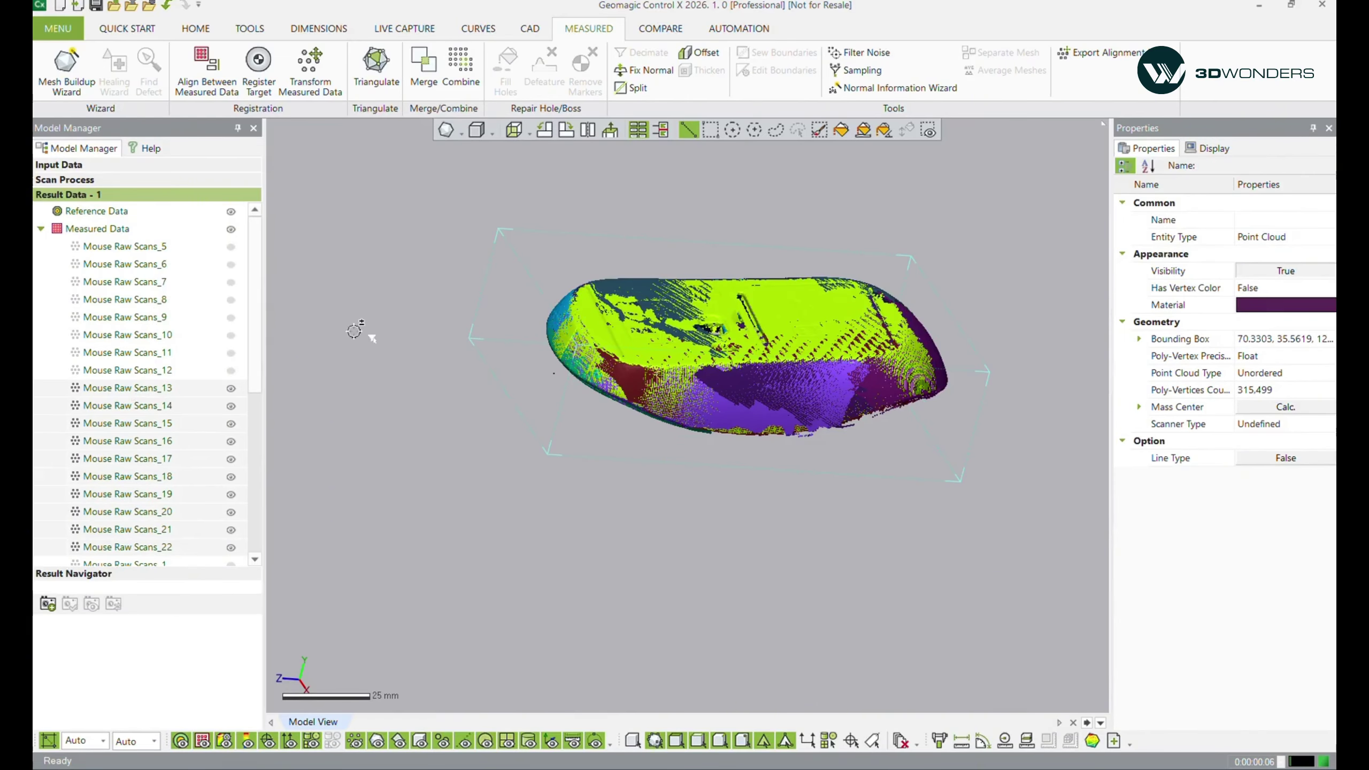
{"action": "left_click", "coordinate": [461, 66]}
{"action": "left_click", "coordinate": [402, 167]}
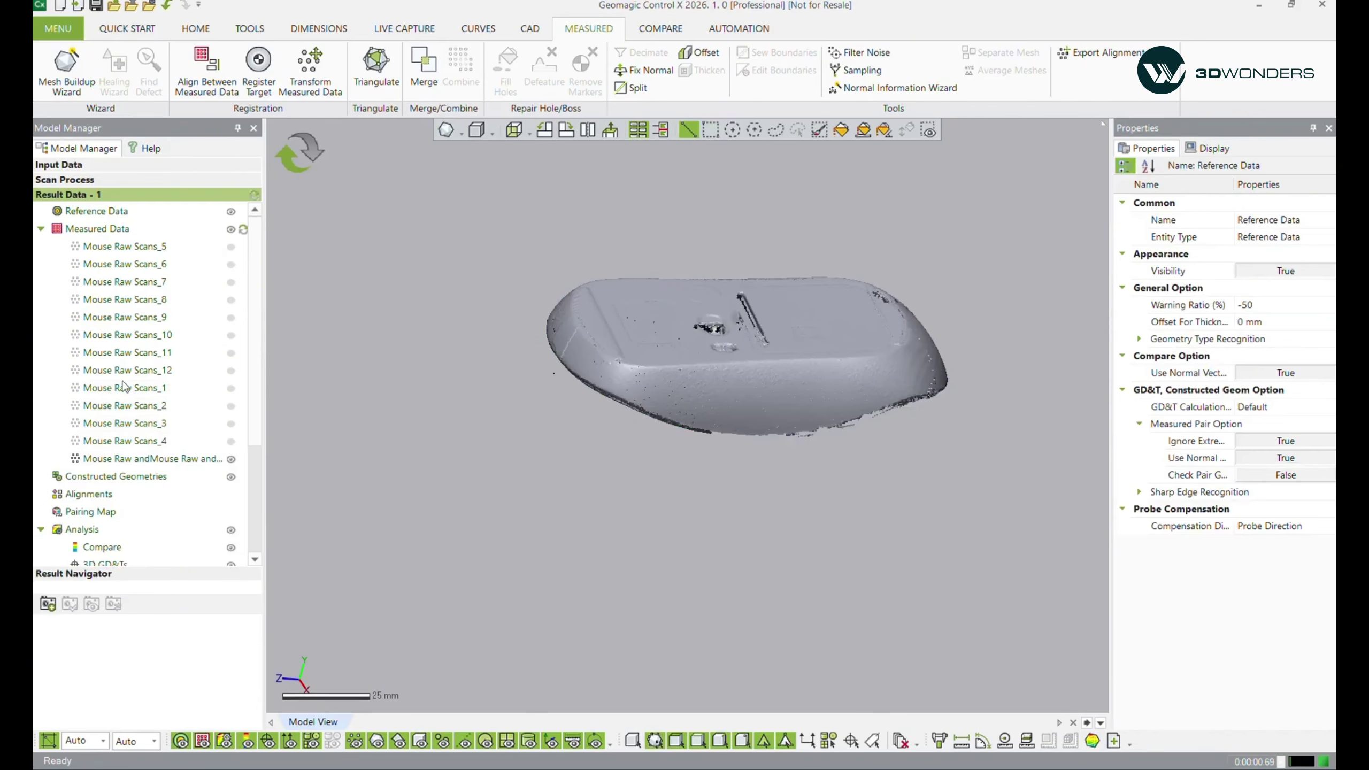
- Check the combined point cloud, hide it and show Mouse Raw Scans_5 through Mouse Raw Scans_12 and Mouse Raw Scans_1 through Mouse Raw Scans_4
{"action": "left_click", "coordinate": [162, 458]}
{"action": "right_click_drag", "start_coordinate": [679, 487], "coordinate": [701, 629]}
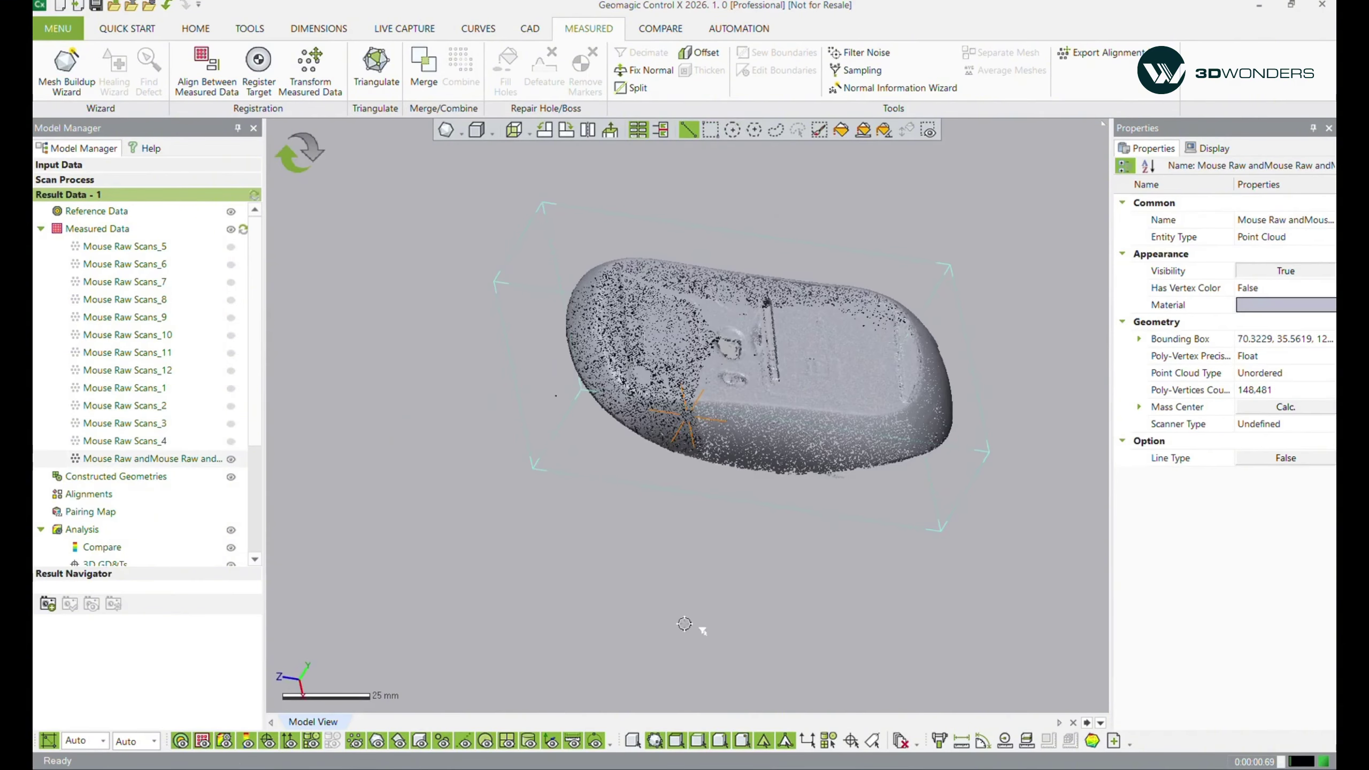
{"action": "left_click", "coordinate": [231, 458]}
{"action": "left_click_drag", "start_coordinate": [231, 449], "coordinate": [232, 249]}
- Examine the newly shown mouse scans from several sides, ending with the base plane edge-on beneath the mouse
{"action": "scroll", "coordinate": [389, 411], "scroll_direction": "down", "scroll_amount": 4}
{"action": "right_click_drag", "start_coordinate": [544, 490], "coordinate": [407, 406]}
{"action": "scroll", "coordinate": [695, 394], "scroll_direction": "up", "scroll_amount": 3}
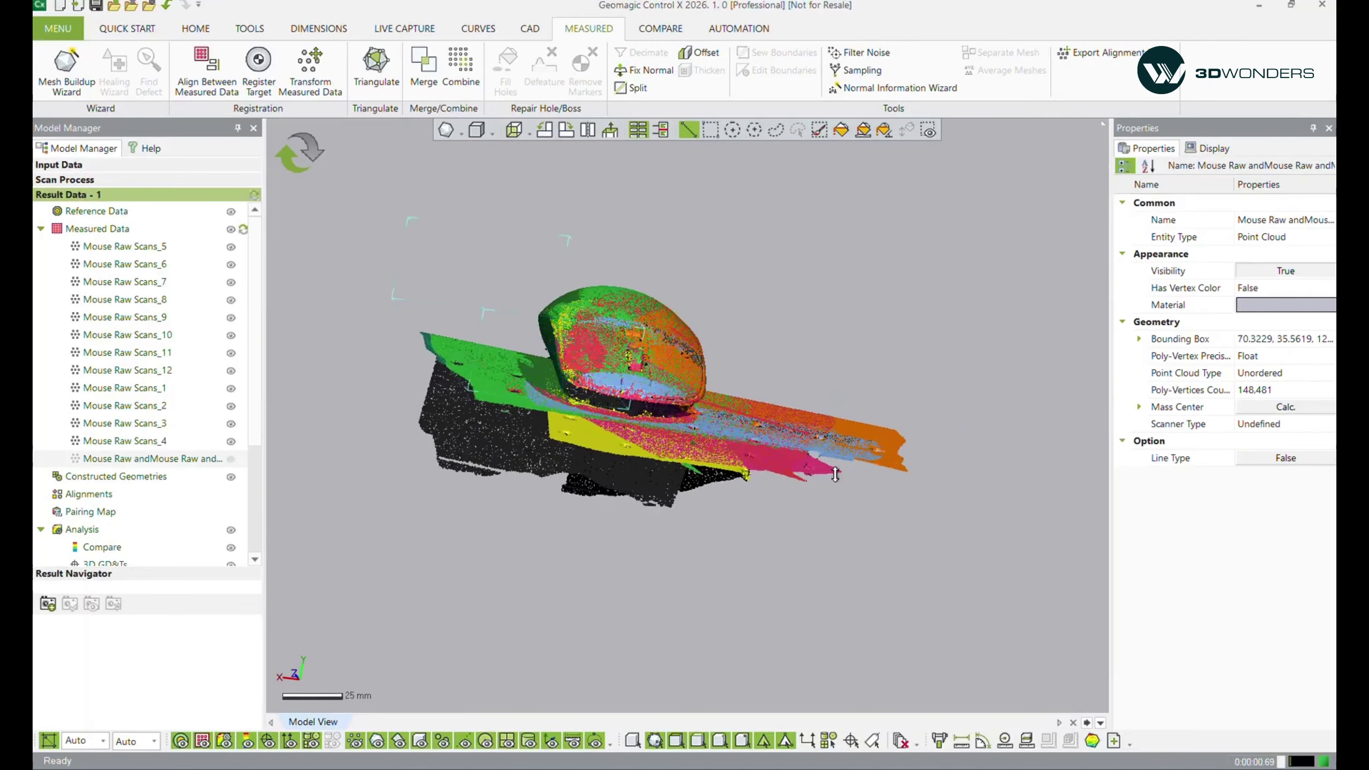
{"action": "right_click_drag", "start_coordinate": [834, 473], "coordinate": [761, 333]}
{"action": "scroll", "coordinate": [635, 370], "scroll_direction": "up", "scroll_amount": 3}
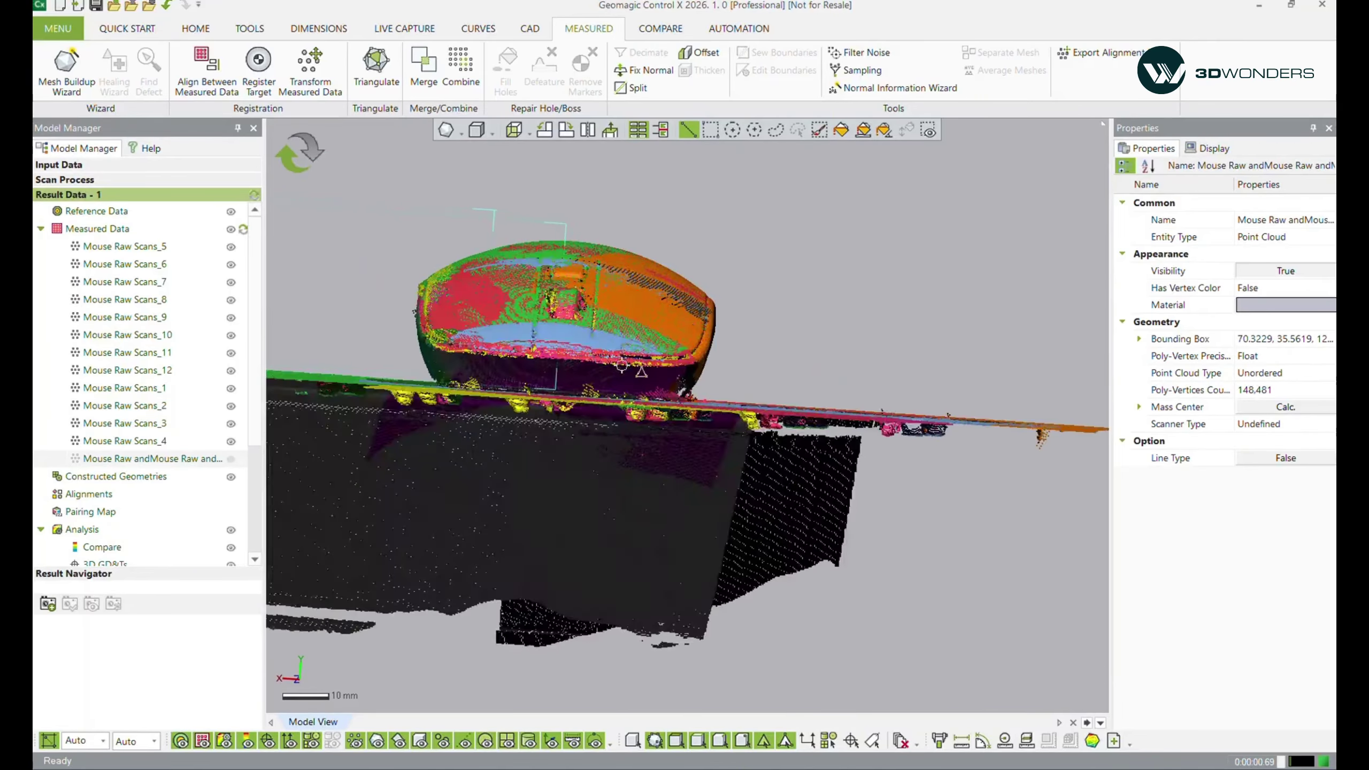
{"action": "scroll", "coordinate": [632, 371], "scroll_direction": "down", "scroll_amount": 3}
{"action": "right_click_drag", "start_coordinate": [632, 377], "coordinate": [641, 317]}
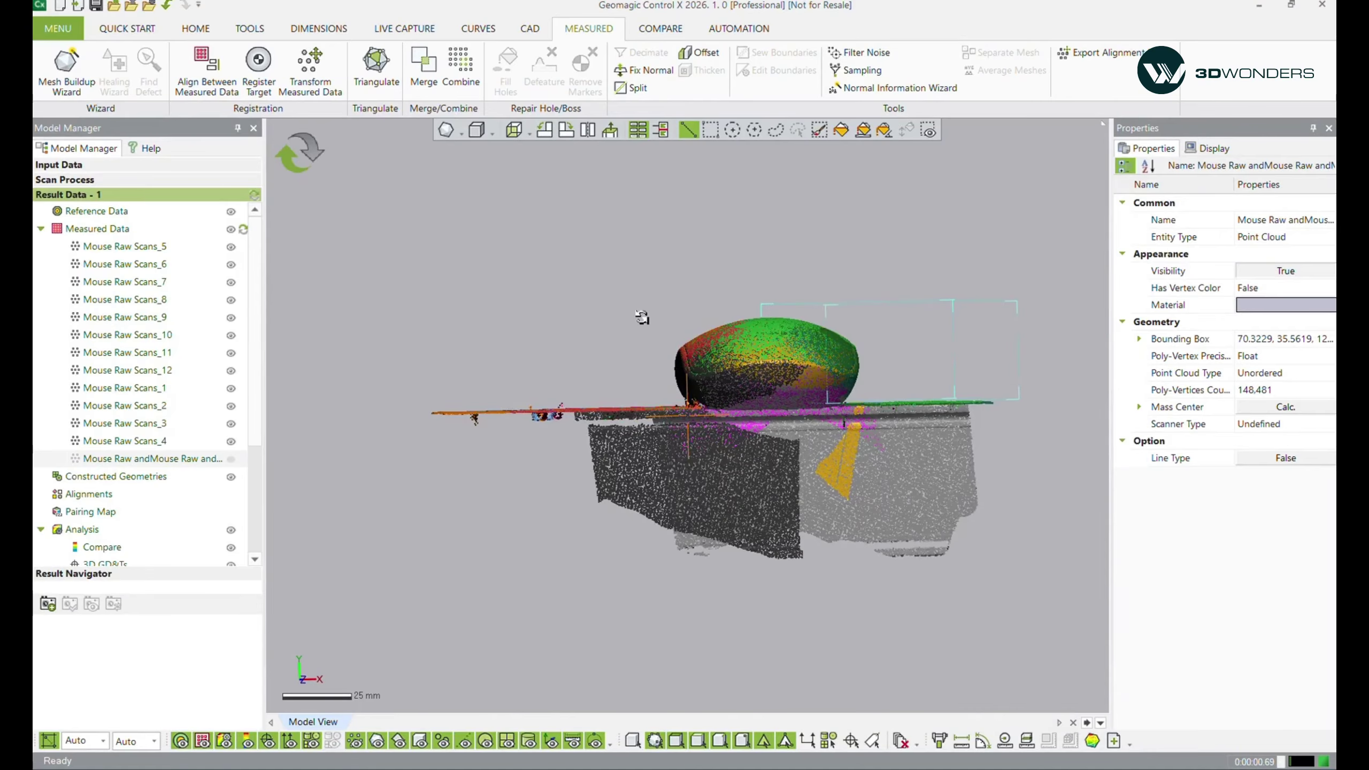
{"action": "scroll", "coordinate": [751, 403], "scroll_direction": "up", "scroll_amount": 3}
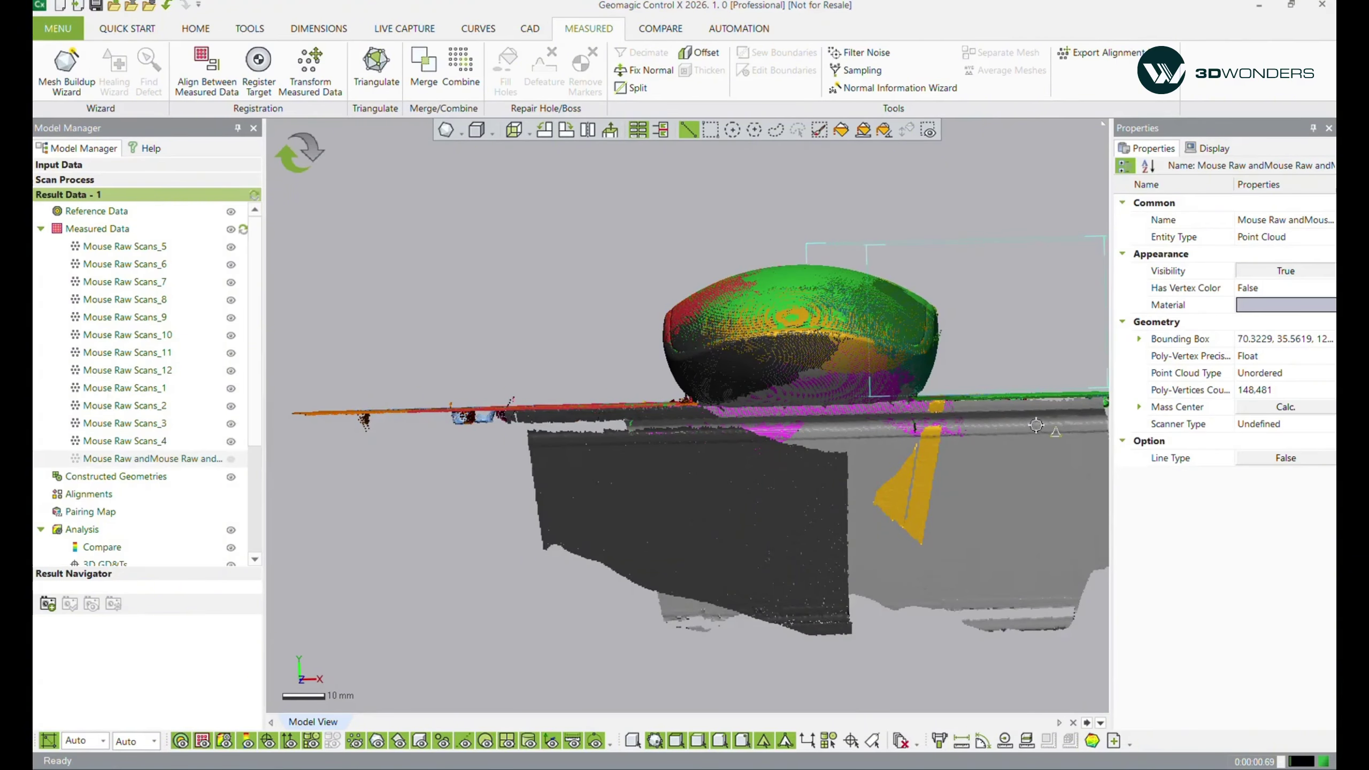
{"action": "right_click_drag", "start_coordinate": [617, 401], "coordinate": [628, 357]}
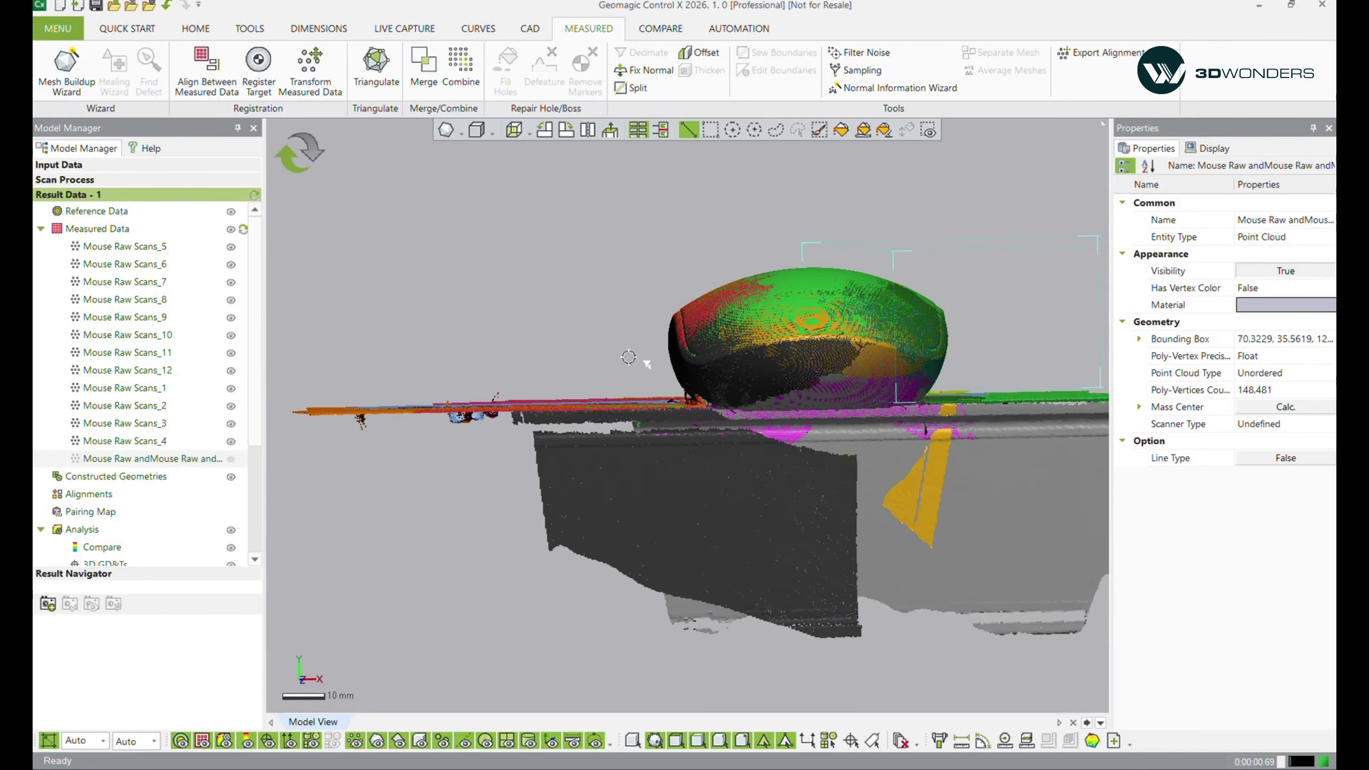
- Outline all base data below the mouse with a polygon selection and delete it
{"action": "left_click", "coordinate": [754, 130]}
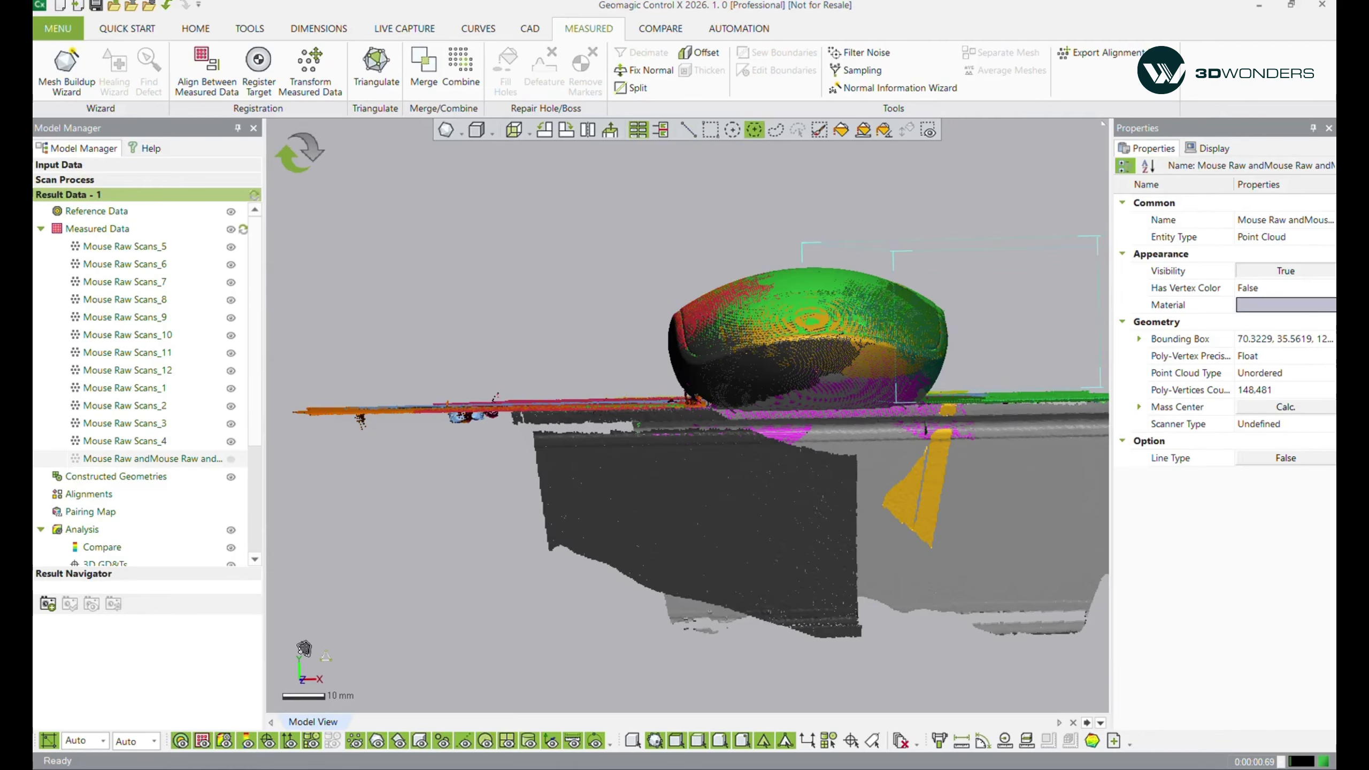
{"action": "scroll", "coordinate": [355, 572], "scroll_direction": "down", "scroll_amount": 5}
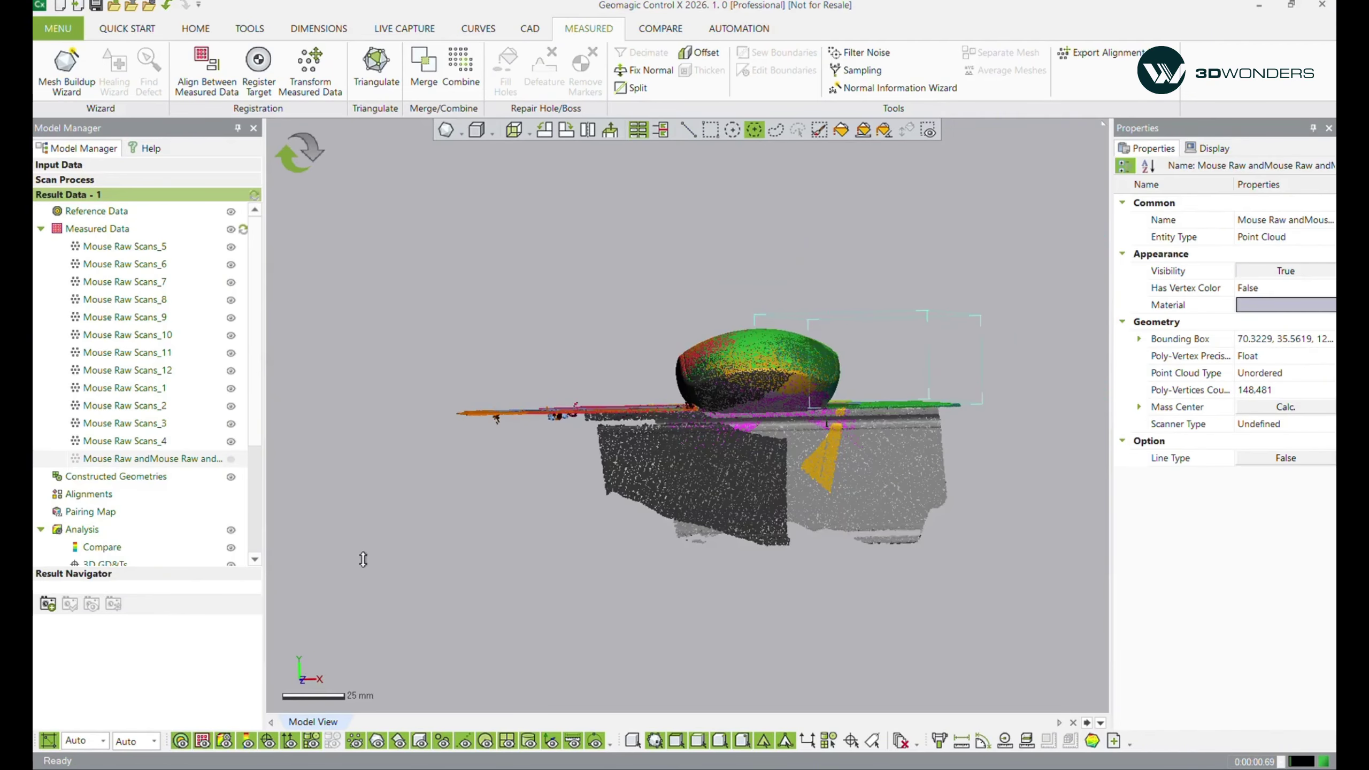
{"action": "left_click", "coordinate": [367, 643]}
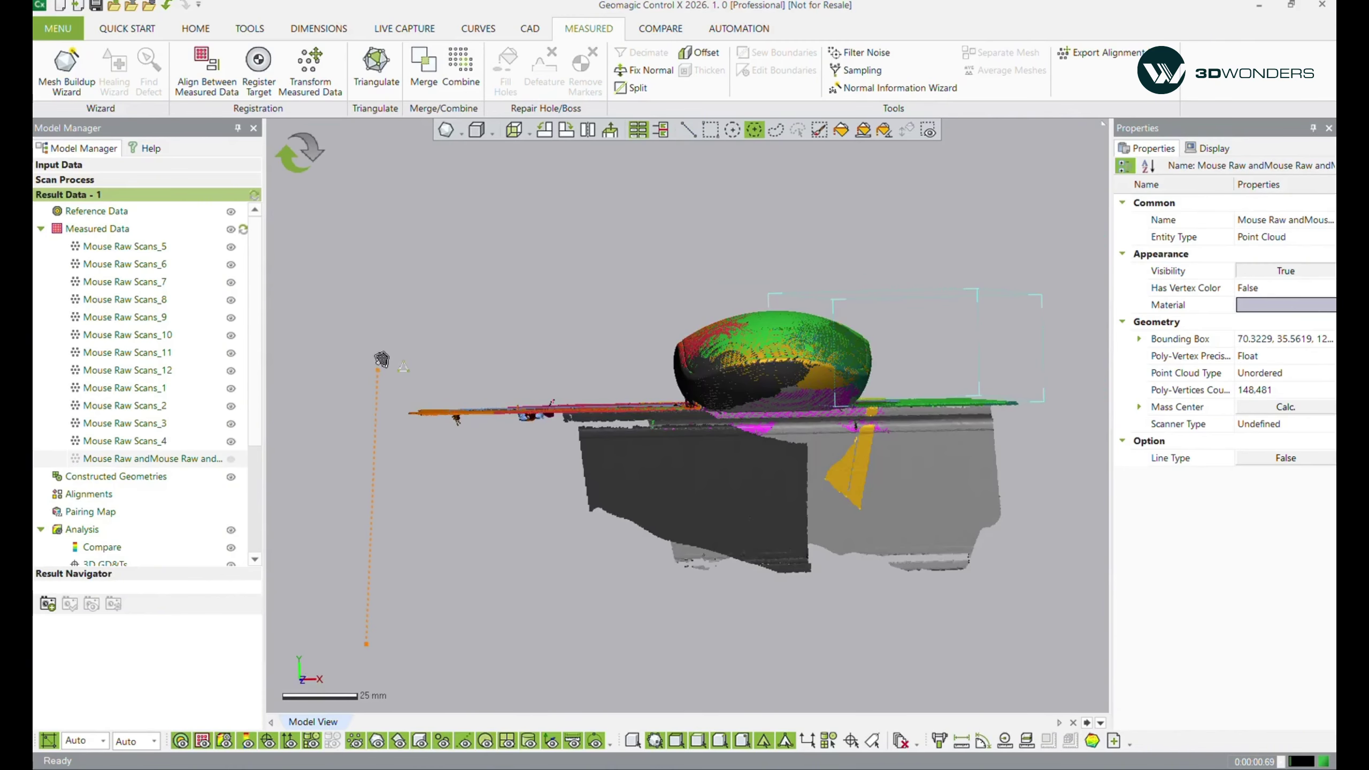
{"action": "left_click", "coordinate": [371, 354]}
{"action": "left_click", "coordinate": [677, 397]}
{"action": "left_click", "coordinate": [1054, 391]}
{"action": "left_click", "coordinate": [1049, 548]}
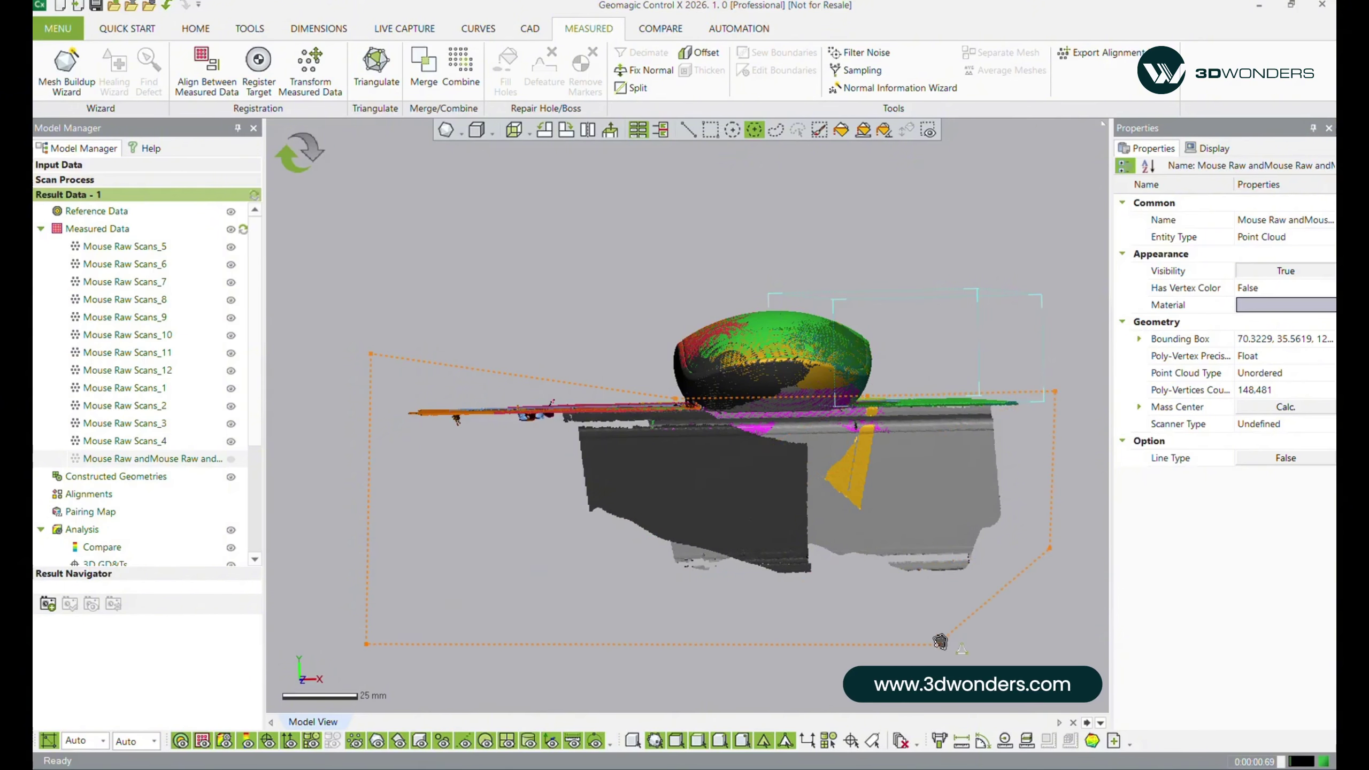
{"action": "double_click", "coordinate": [940, 642]}
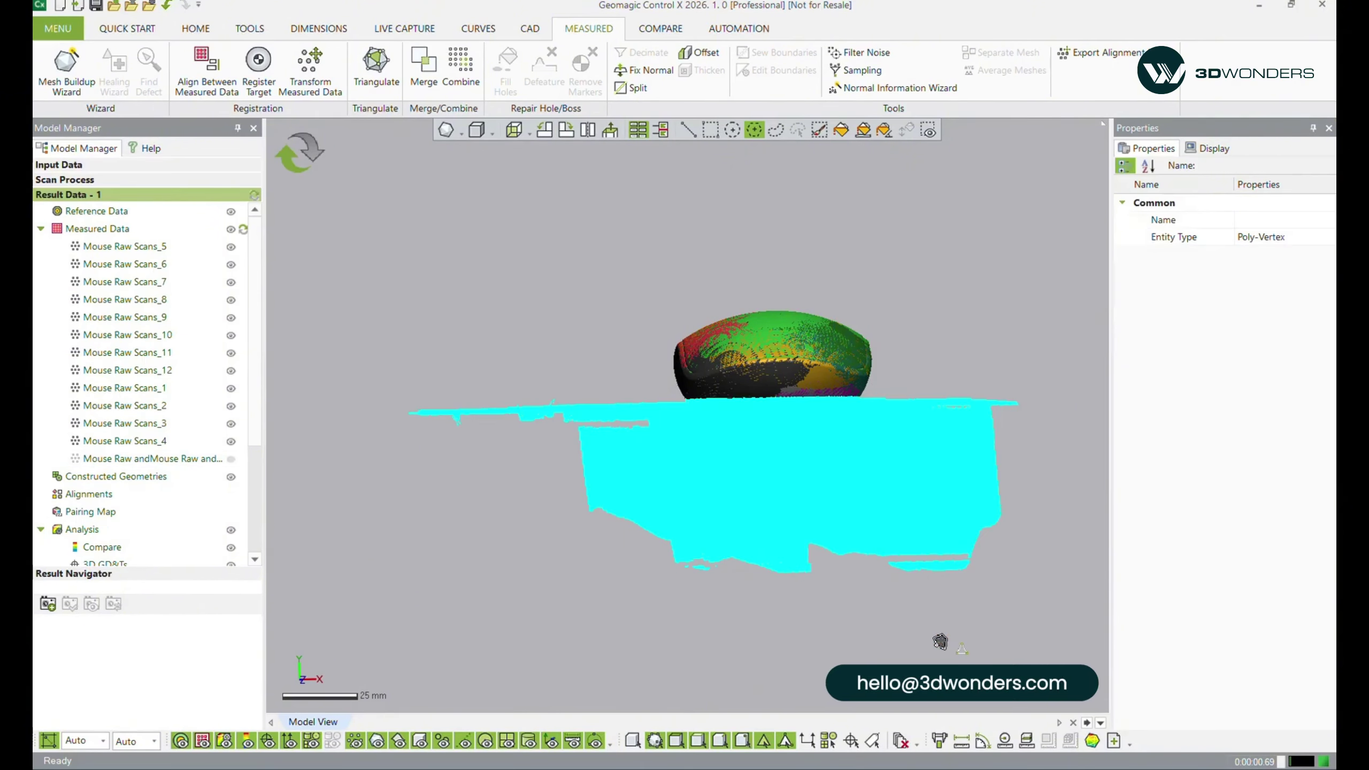
{"action": "key", "text": "Delete"}
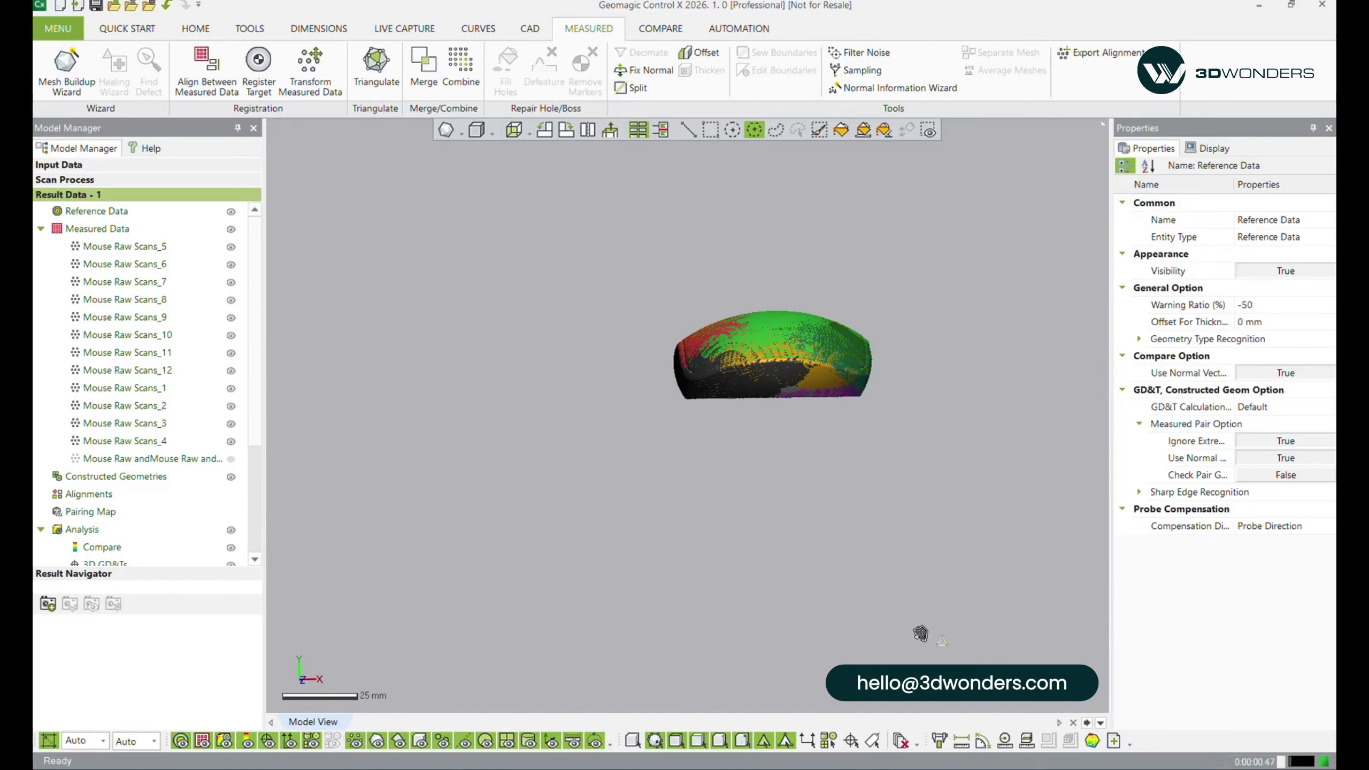
- Combine Mouse Raw Scans_1 through Mouse Raw Scans_12 into a single point cloud with Remove Overlap Region, and show the hidden underside cloud beside it
{"action": "right_click_drag", "start_coordinate": [589, 428], "coordinate": [712, 373]}
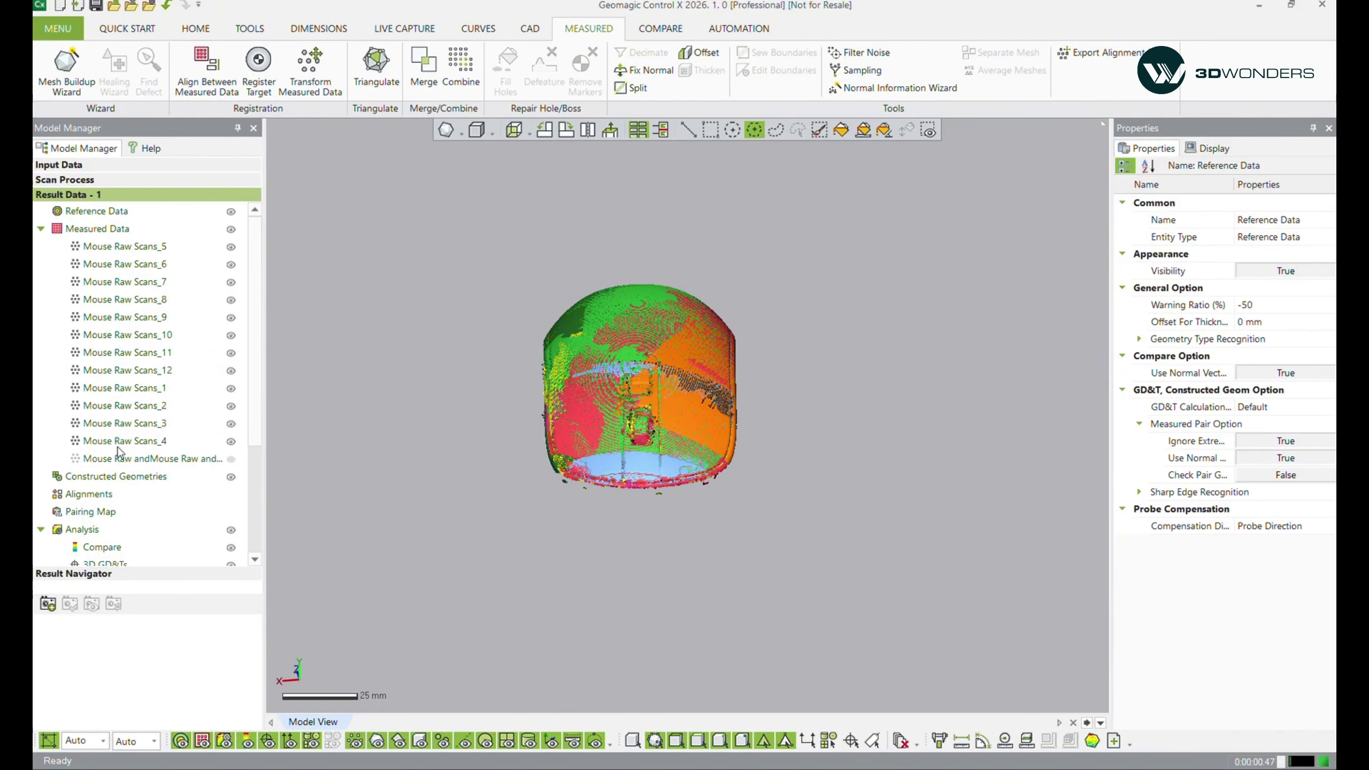
{"action": "left_click", "coordinate": [156, 442]}
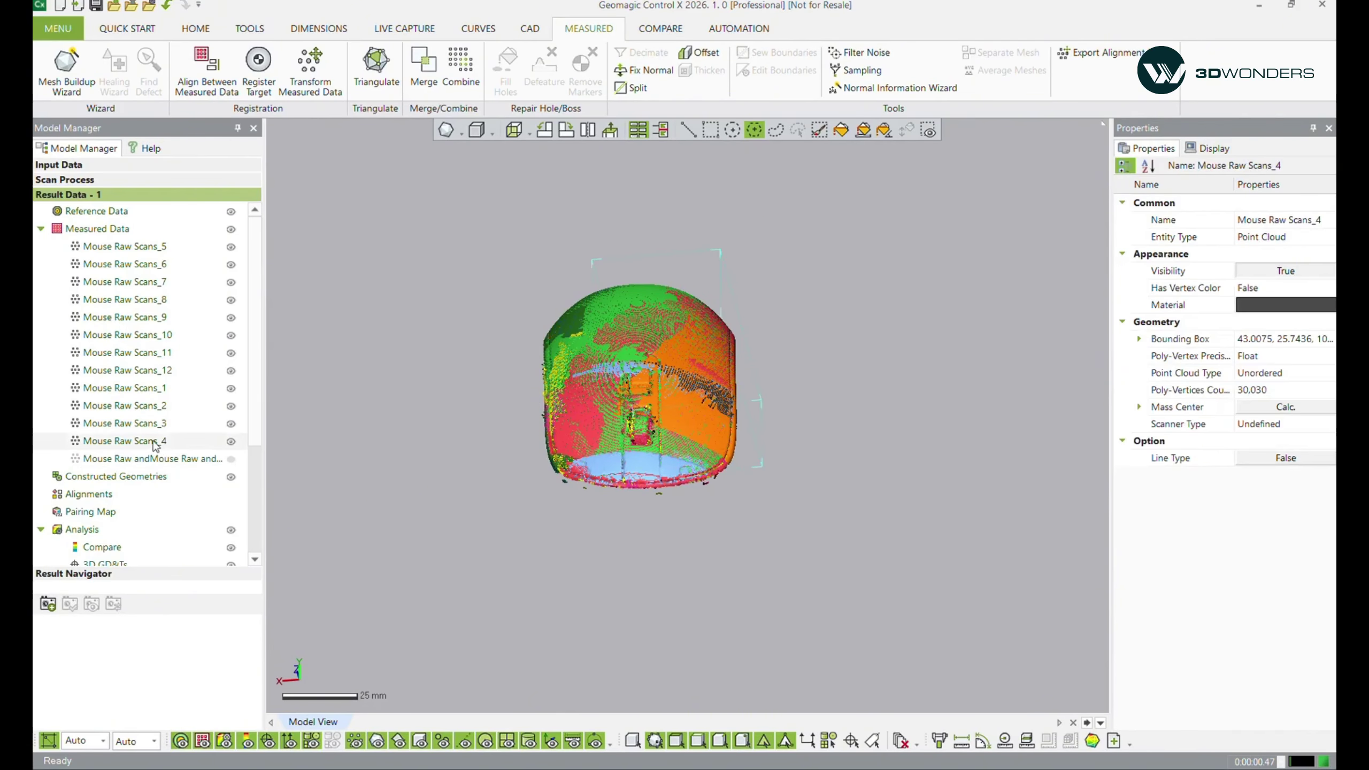
{"action": "left_click", "coordinate": [153, 248], "text": "shift"}
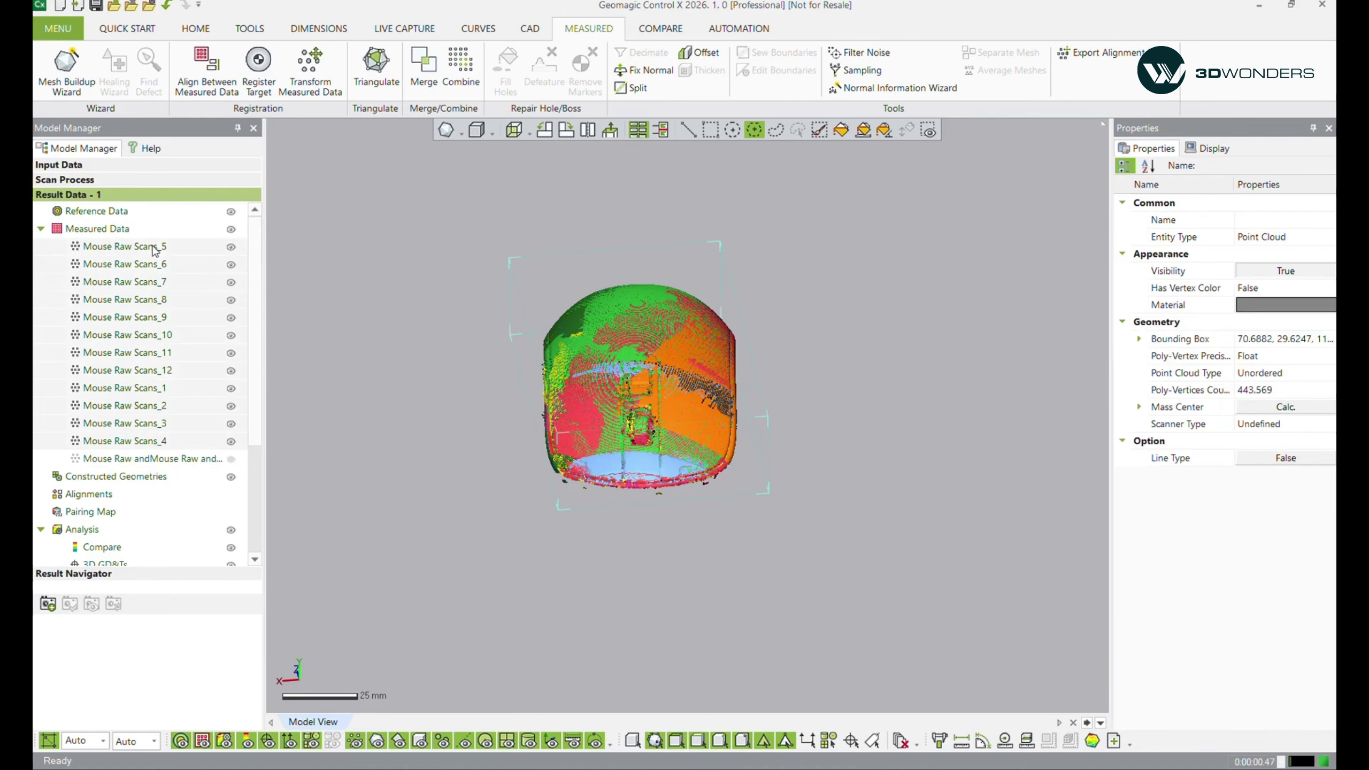
{"action": "left_click", "coordinate": [457, 65]}
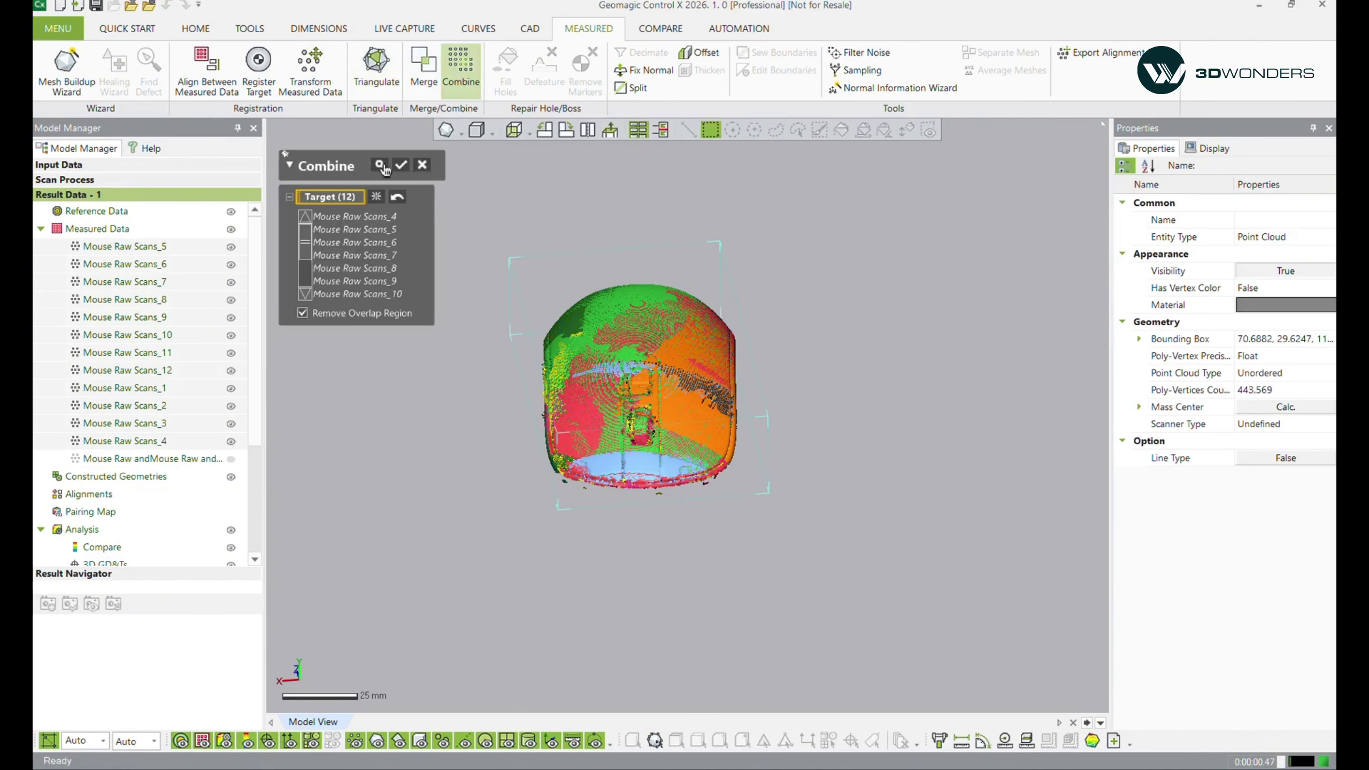
{"action": "left_click", "coordinate": [401, 165]}
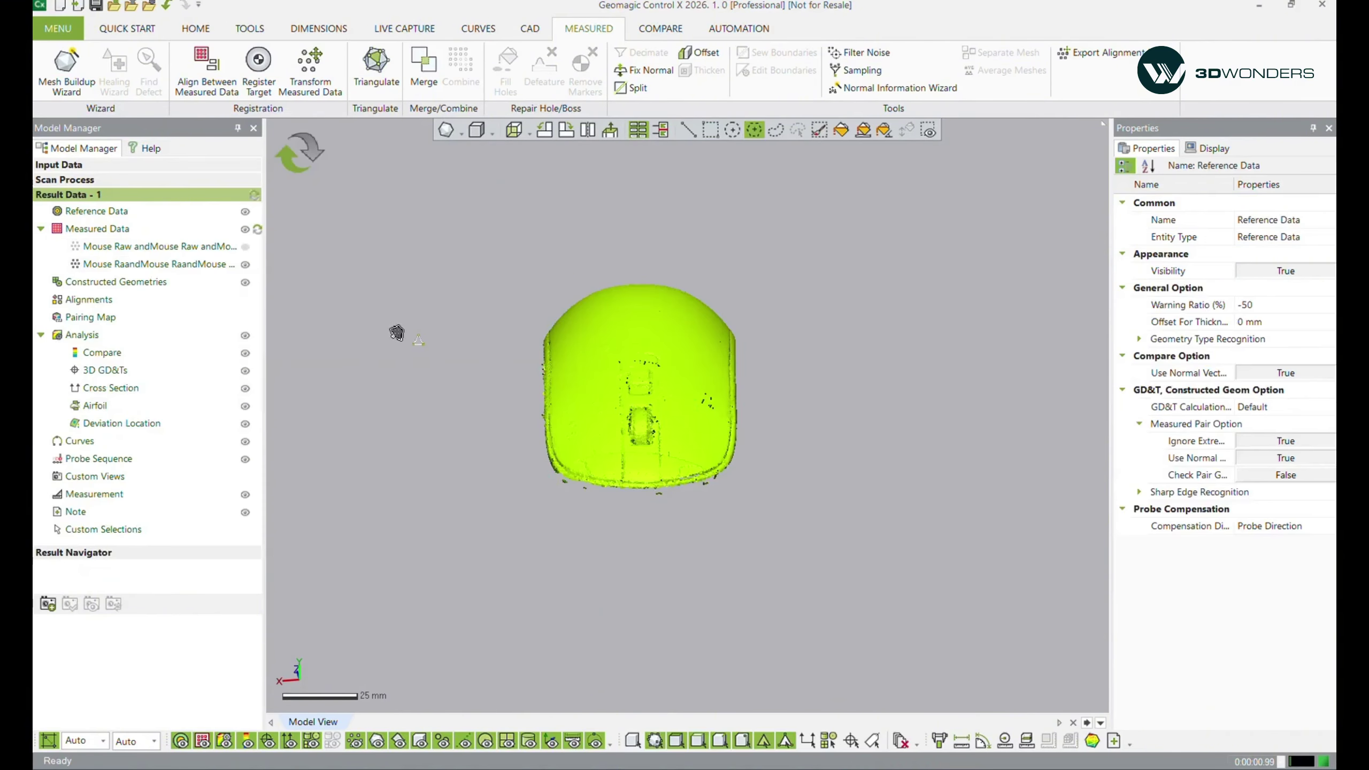
{"action": "left_click", "coordinate": [245, 247]}
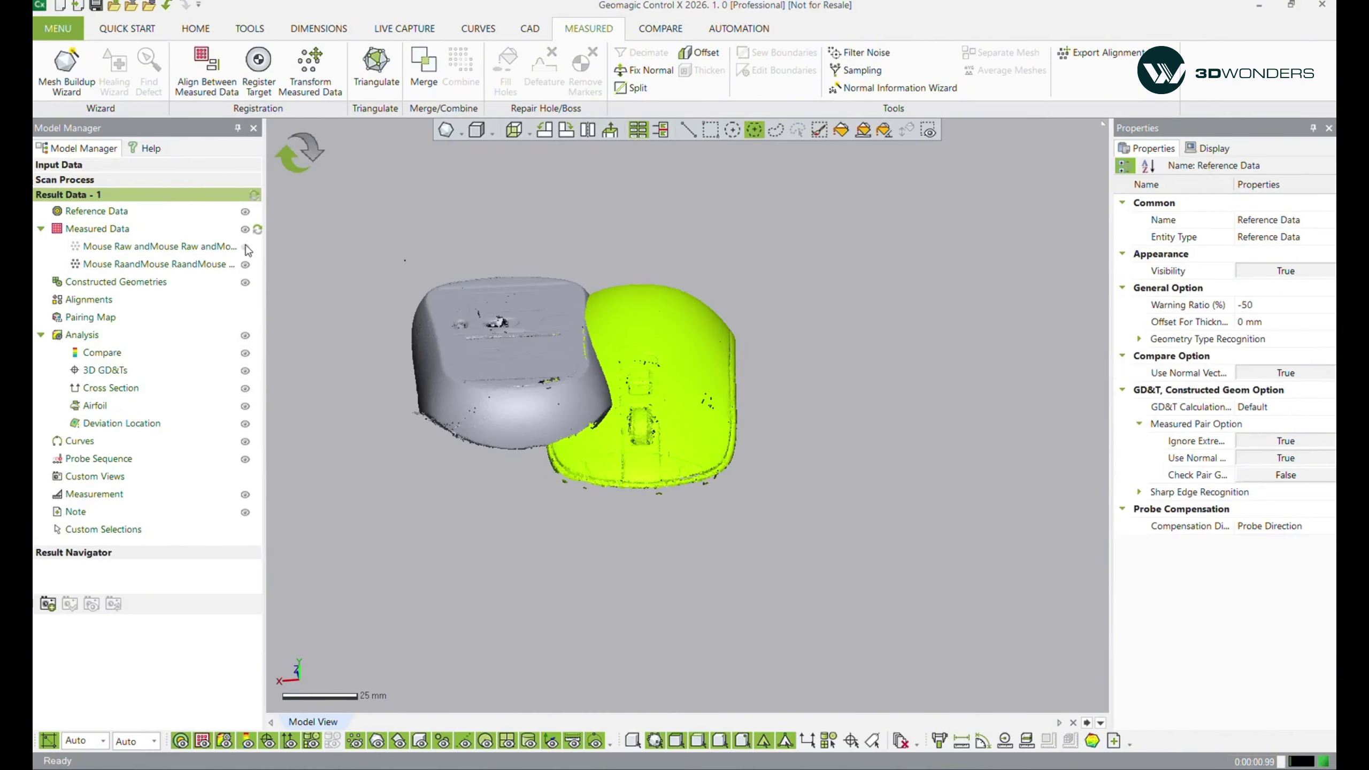
{"action": "right_click_drag", "start_coordinate": [659, 403], "coordinate": [597, 489]}
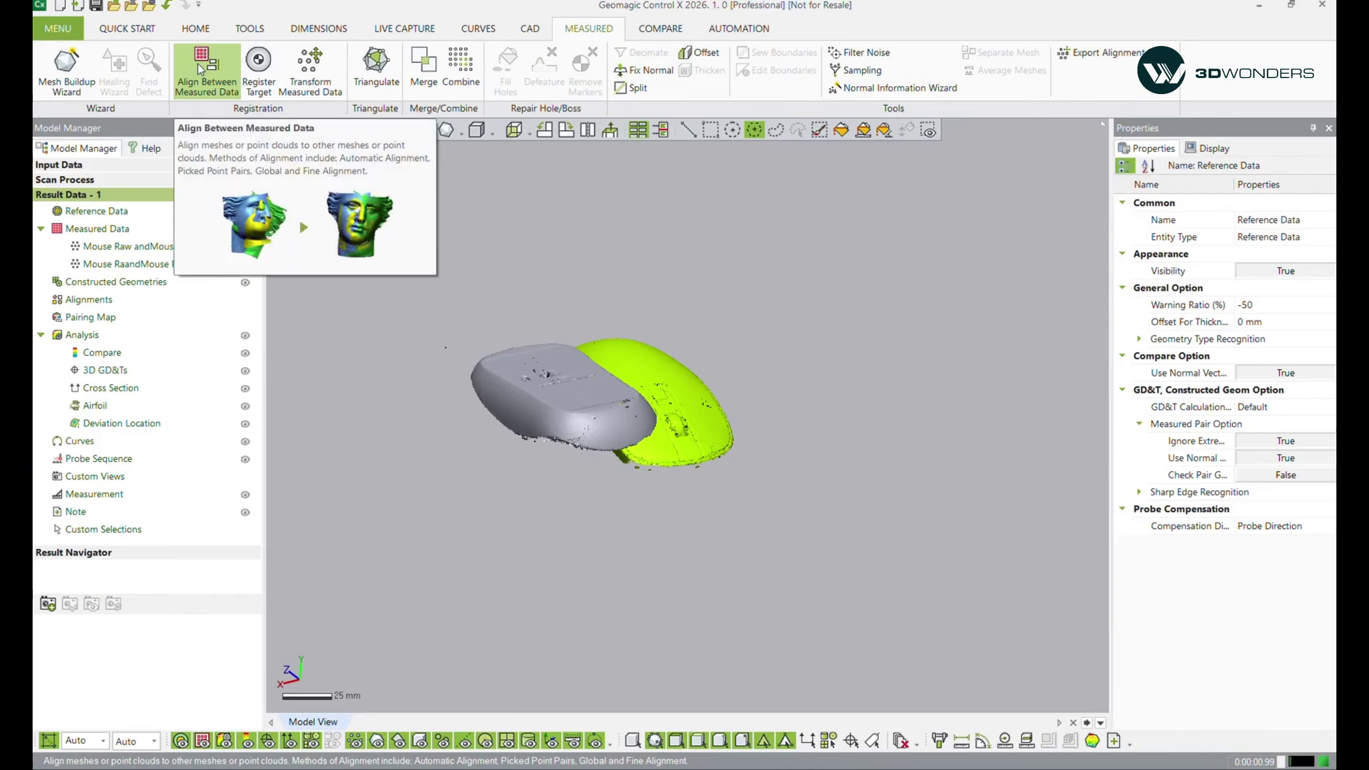
- Start Align Between Measured Data with the grey underside cloud as the reference, docking the Entity Thumbnails below the model view
{"action": "left_click", "coordinate": [205, 35]}
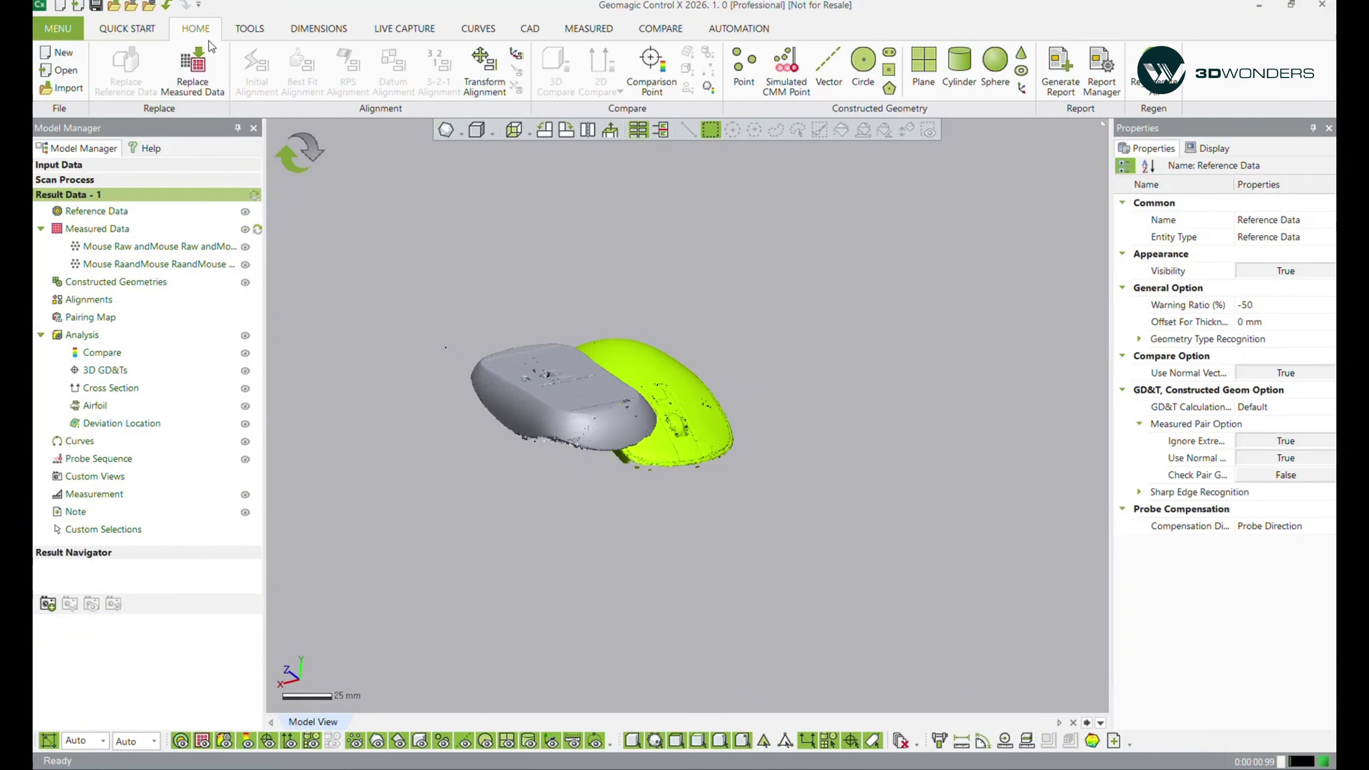
{"action": "left_click", "coordinate": [122, 33]}
{"action": "left_click", "coordinate": [162, 92]}
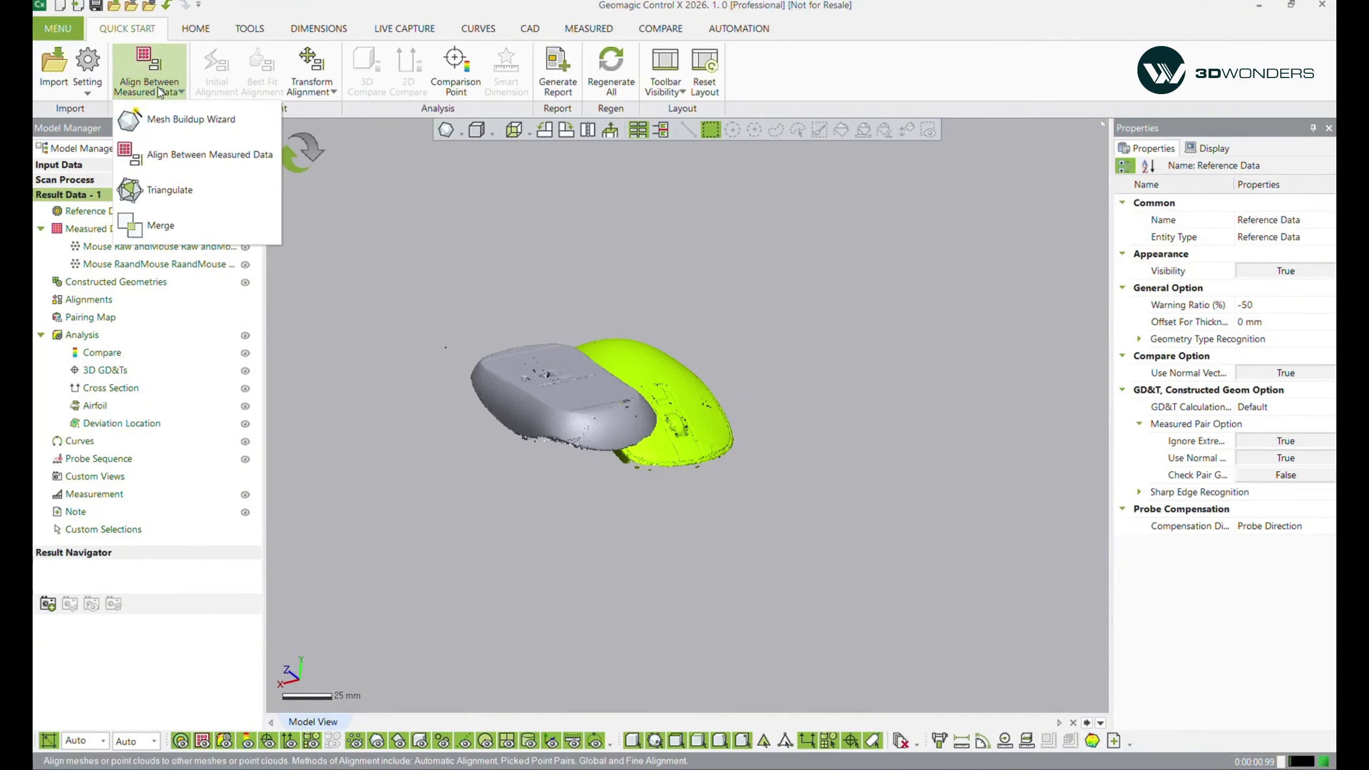
{"action": "left_click", "coordinate": [192, 151]}
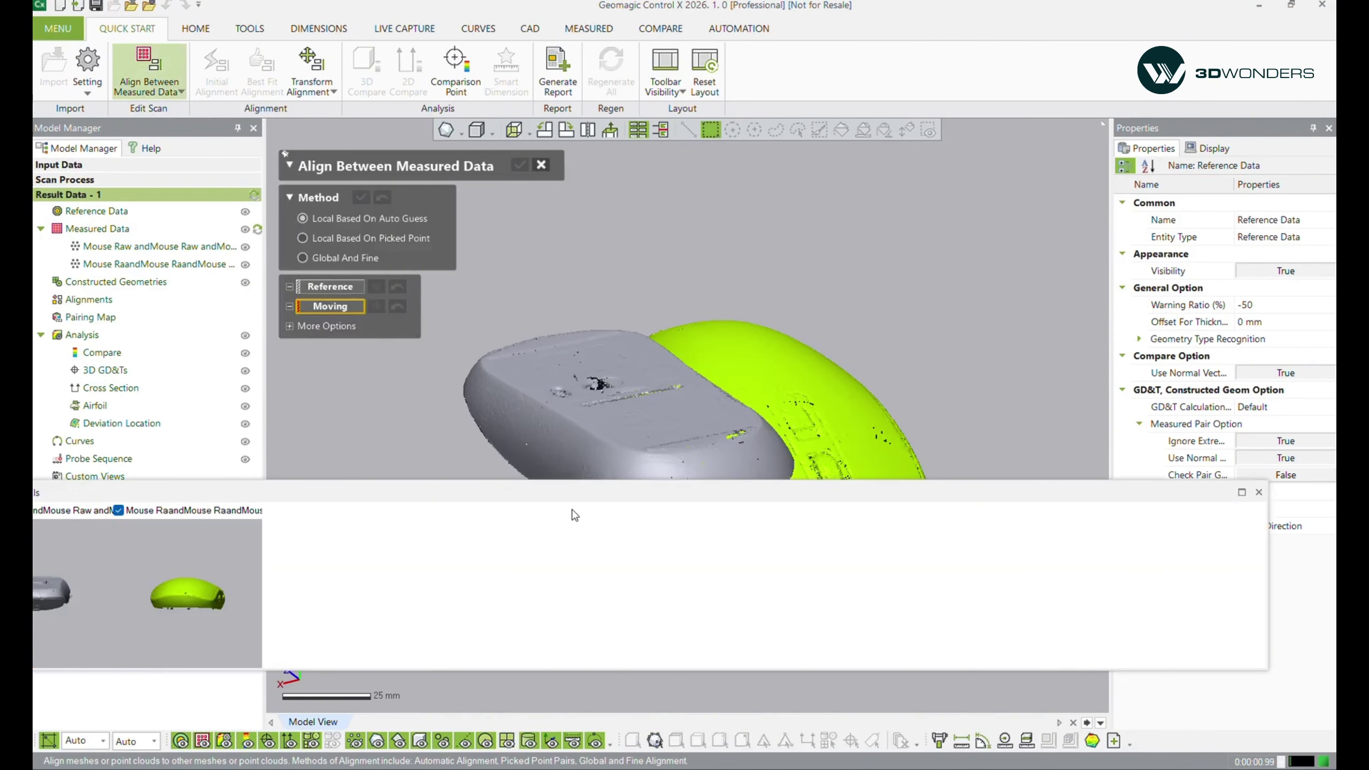
{"action": "left_click_drag", "start_coordinate": [577, 495], "coordinate": [692, 712]}
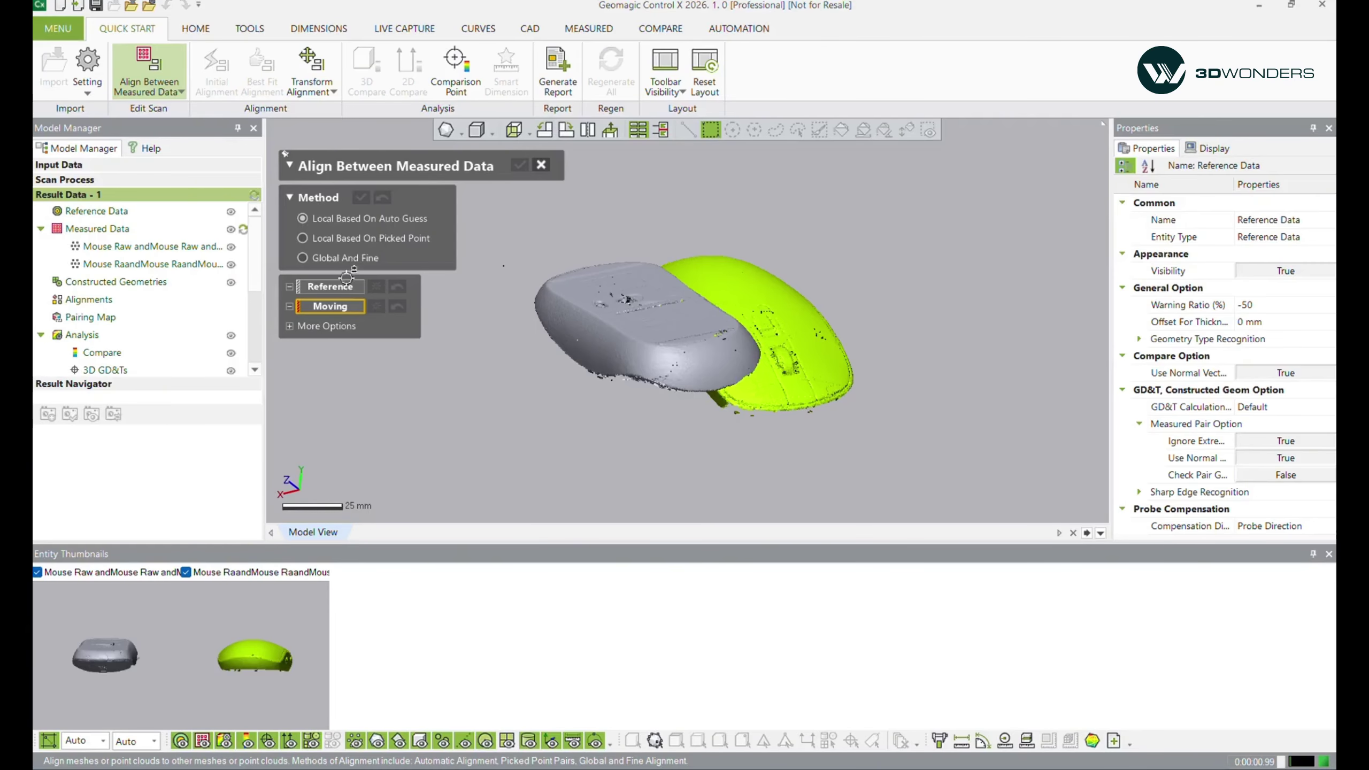
{"action": "left_click", "coordinate": [330, 286]}
{"action": "left_click", "coordinate": [124, 247]}
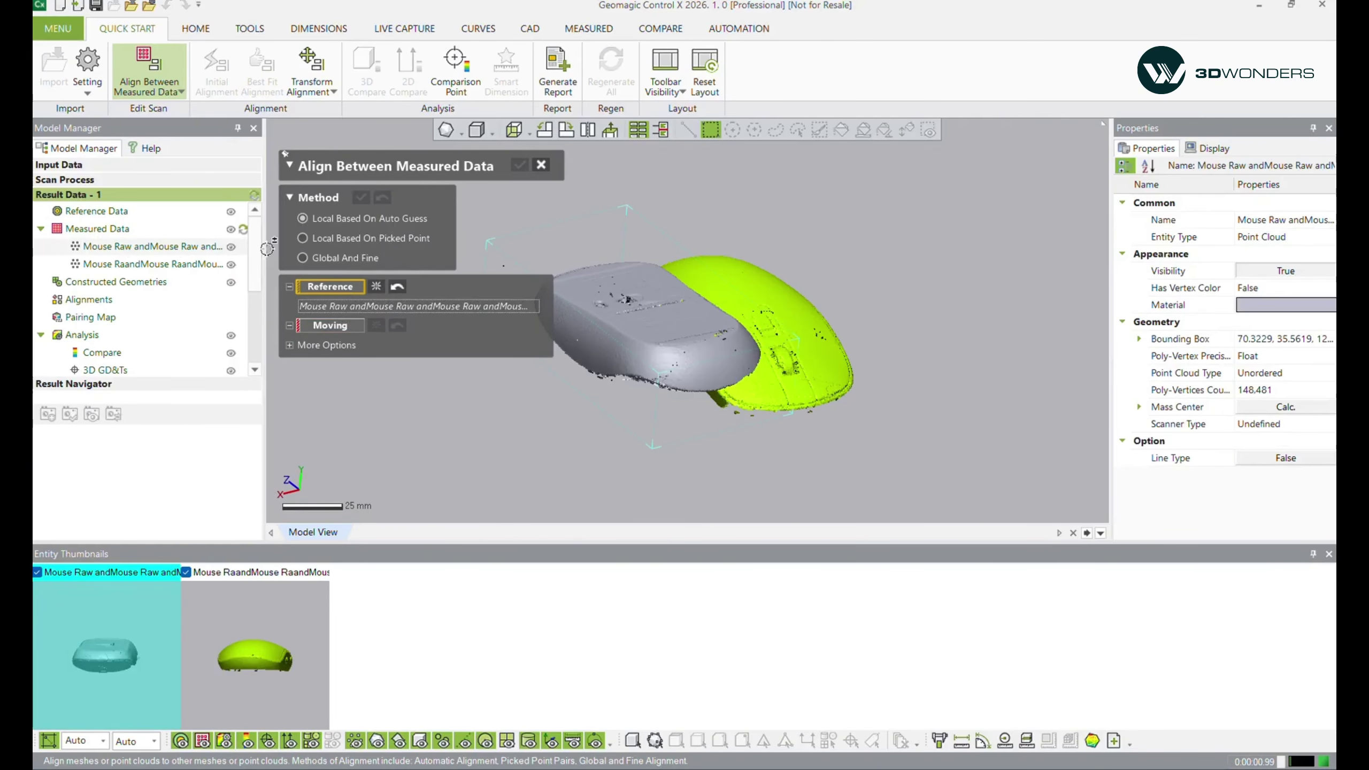
{"action": "left_click", "coordinate": [363, 239]}
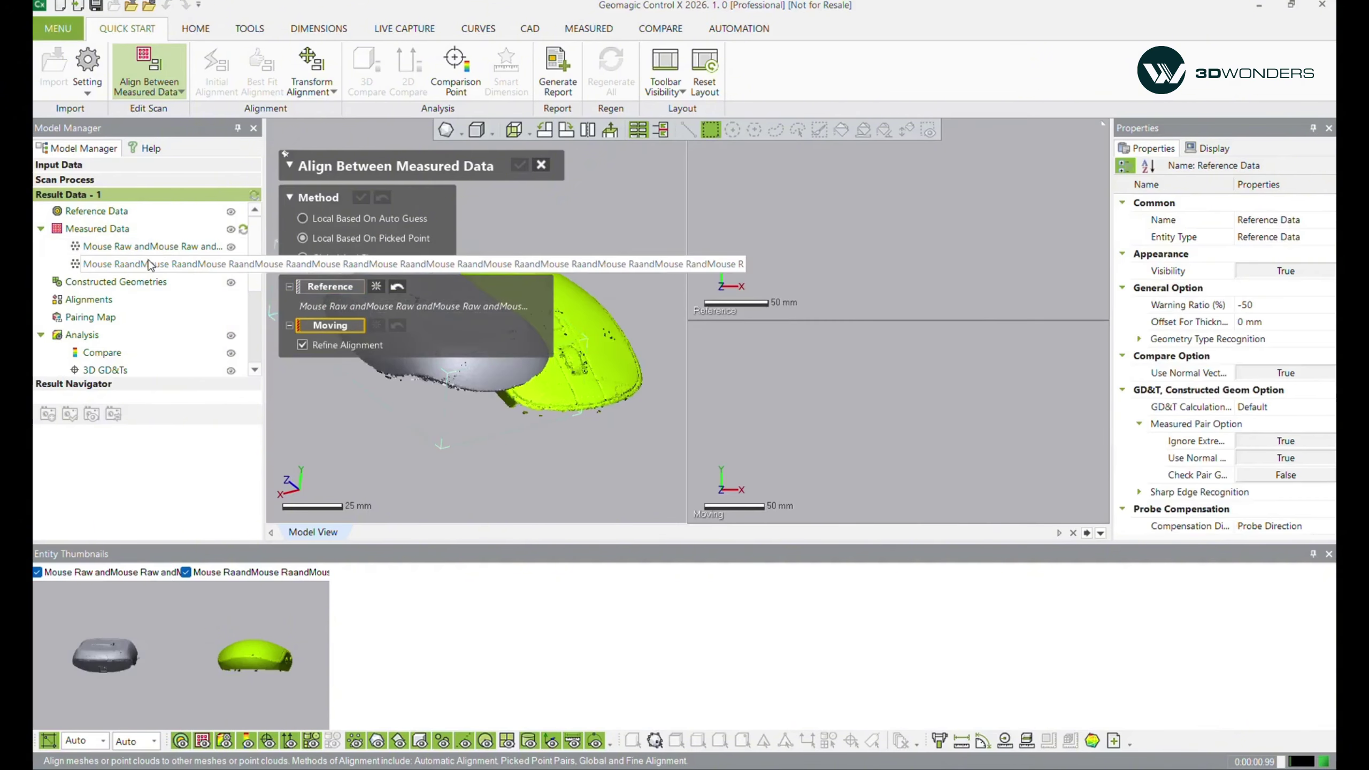
{"action": "left_click", "coordinate": [376, 287]}
{"action": "left_click", "coordinate": [202, 247]}
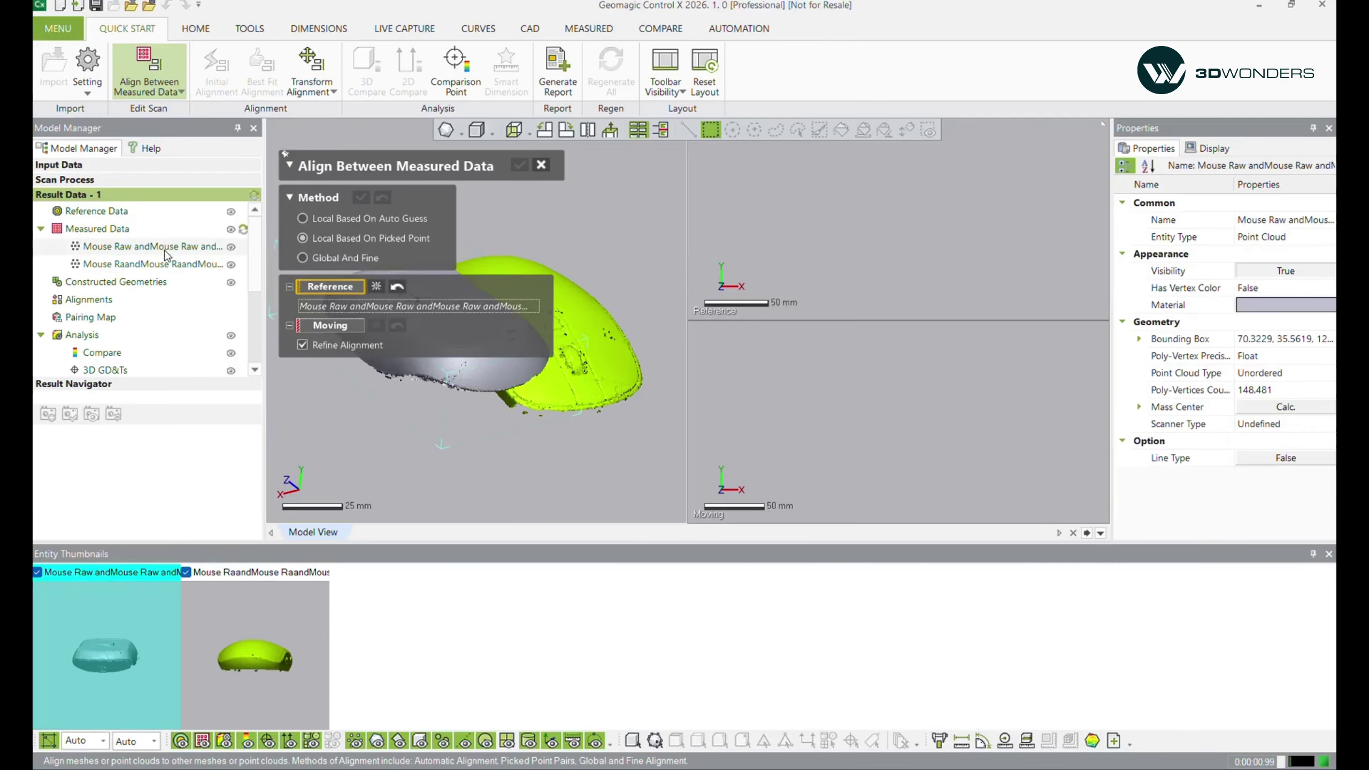
{"action": "left_click", "coordinate": [328, 324]}
{"action": "left_click", "coordinate": [153, 263]}
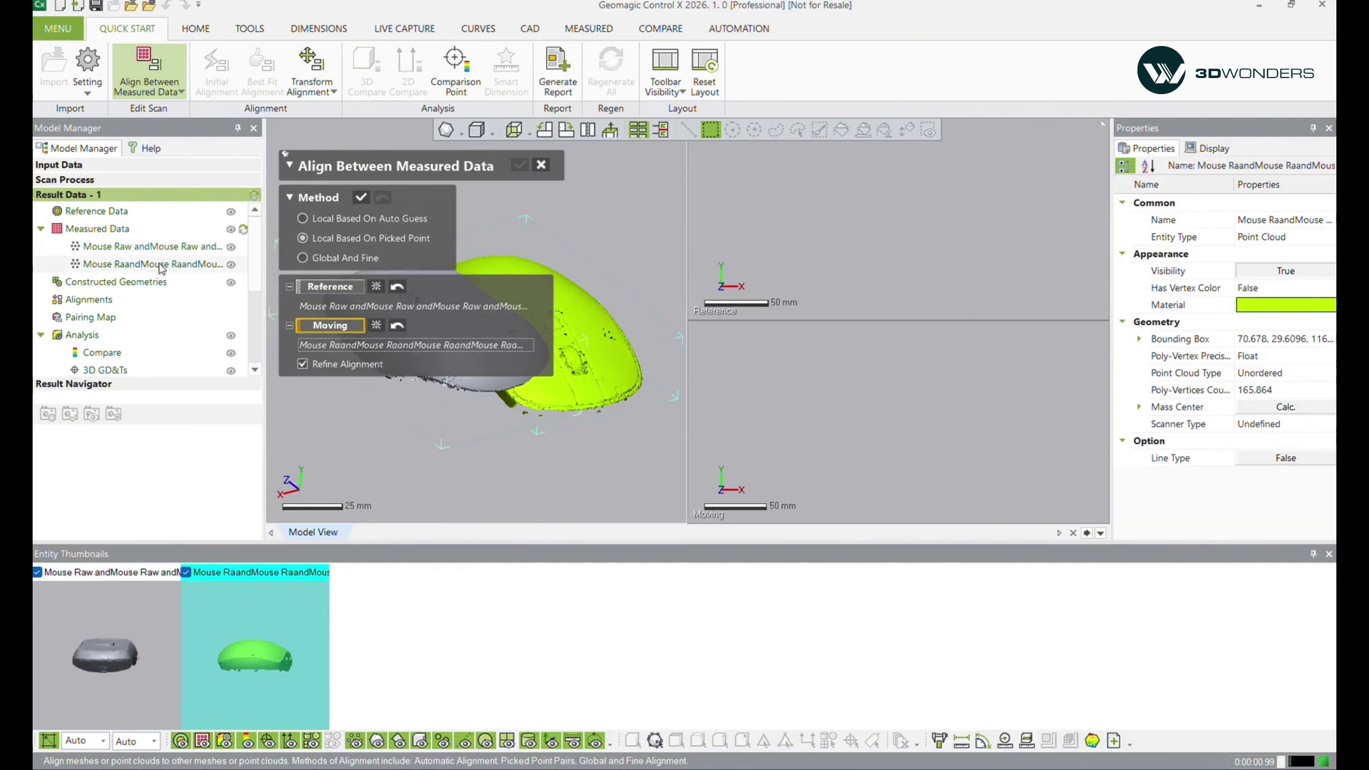
{"action": "scroll", "coordinate": [837, 373], "scroll_direction": "down", "scroll_amount": 5}
{"action": "right_click_drag", "start_coordinate": [861, 421], "coordinate": [865, 385]}
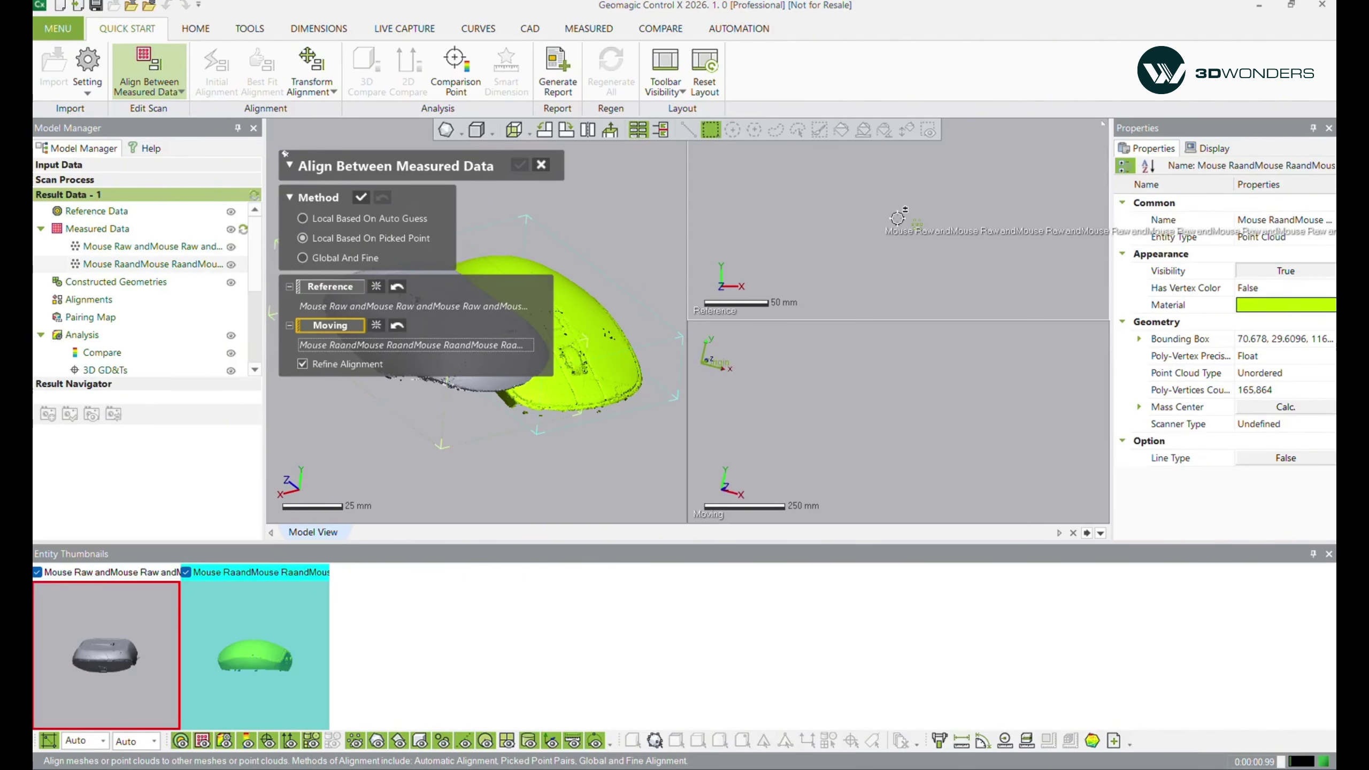
{"action": "right_click_drag", "start_coordinate": [907, 262], "coordinate": [889, 228]}
- Align the green top cloud as the moving data to the underside reference using Local Based On Auto Guess, and accept the alignment
{"action": "left_click", "coordinate": [302, 218]}
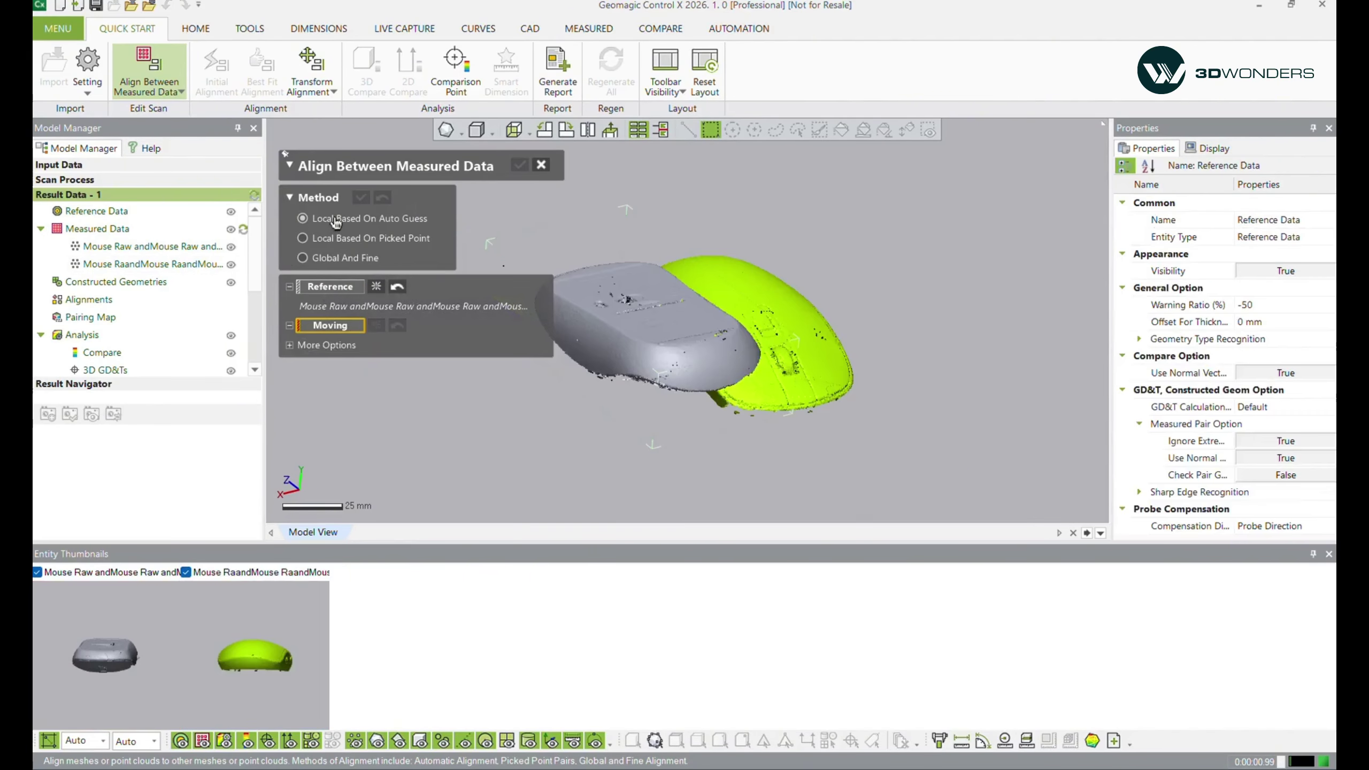
{"action": "left_click", "coordinate": [146, 263]}
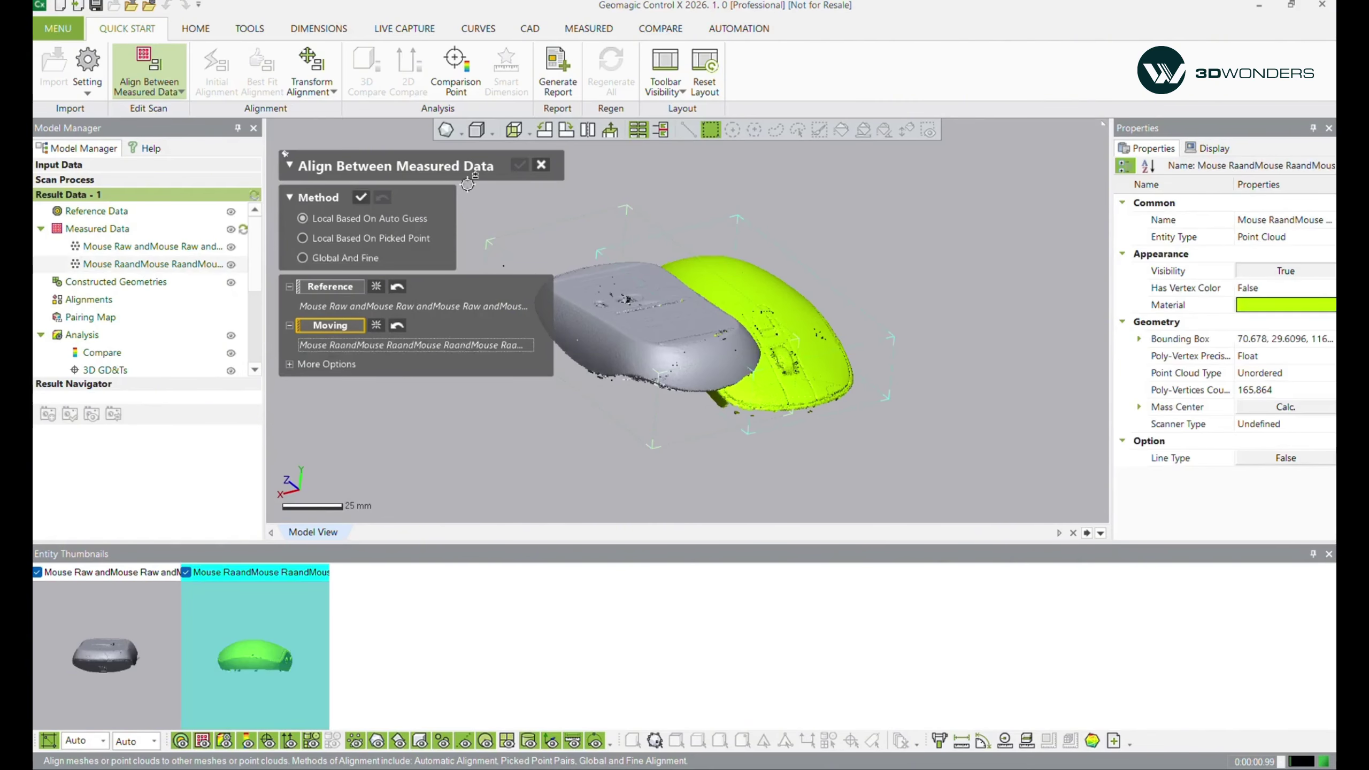
{"action": "left_click", "coordinate": [360, 199]}
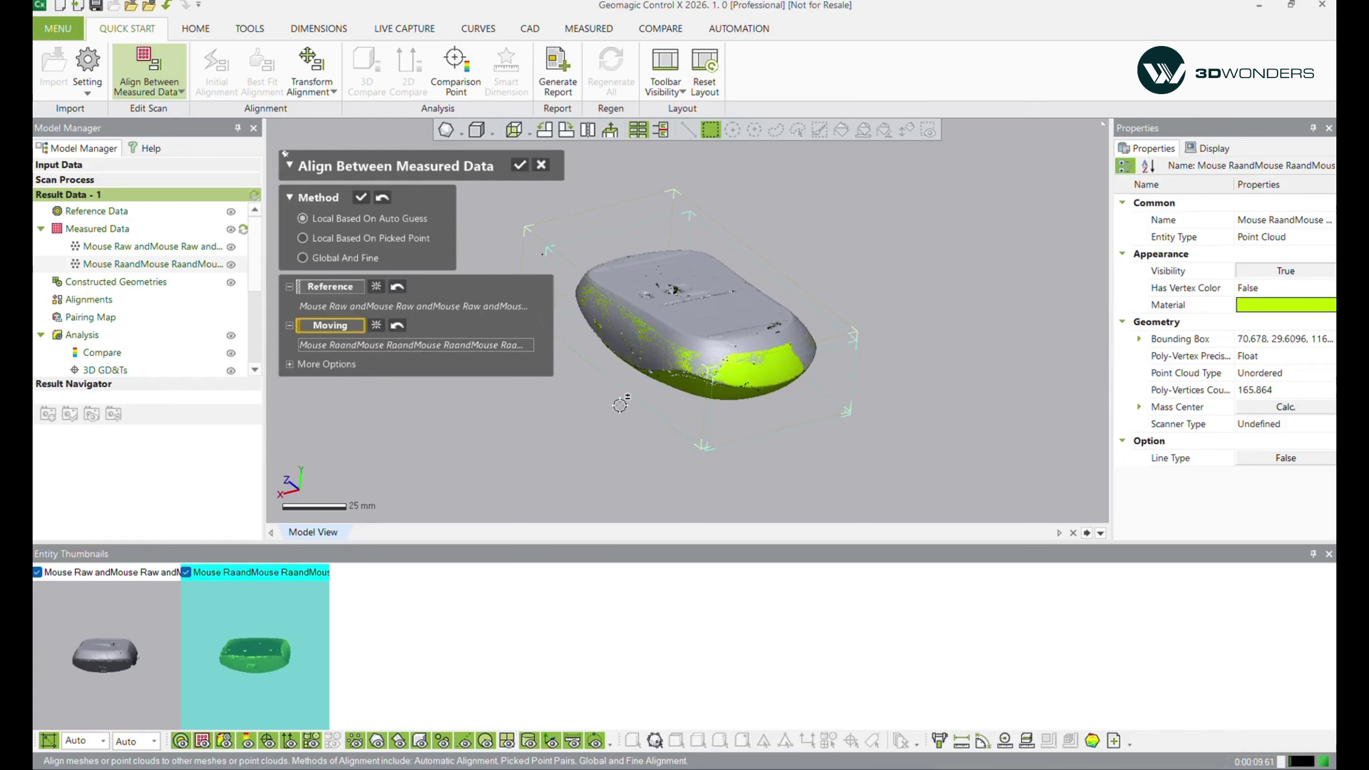
{"action": "right_click_drag", "start_coordinate": [598, 426], "coordinate": [723, 326]}
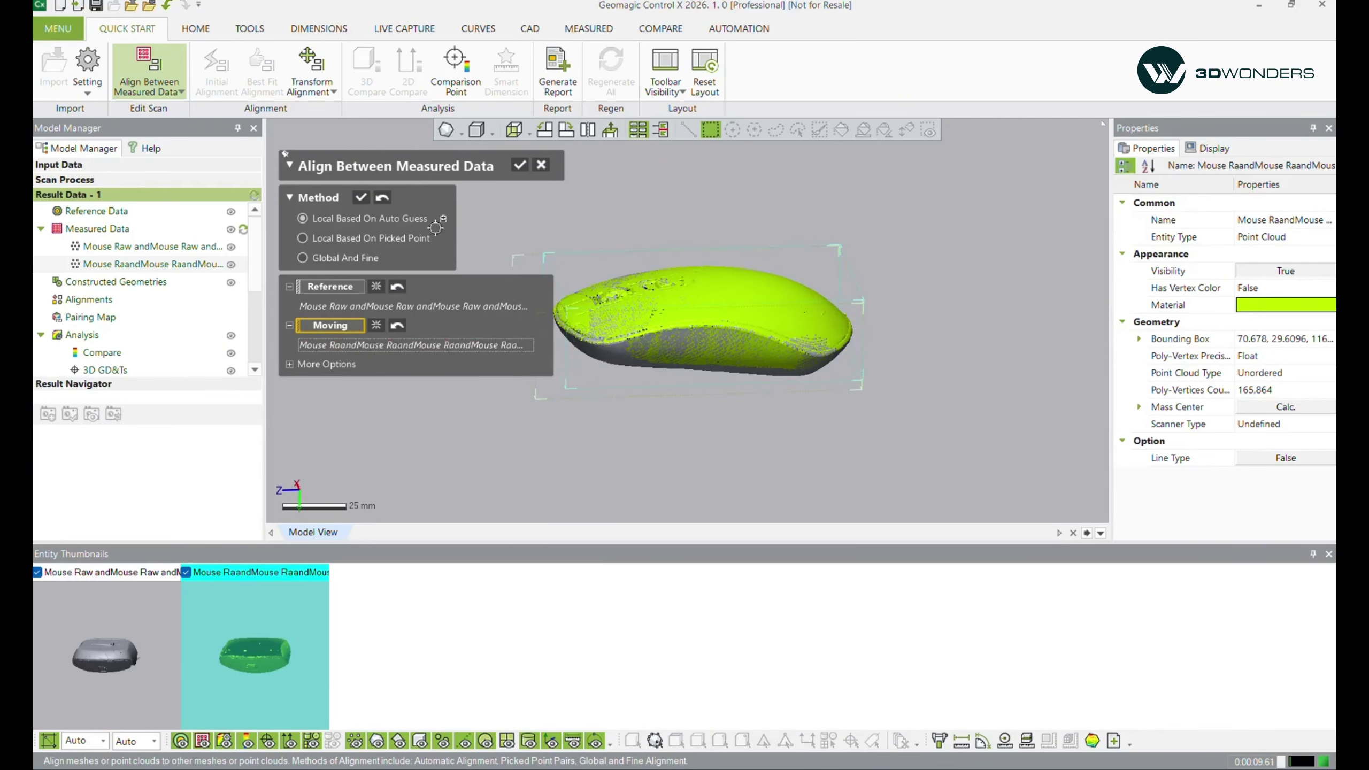
{"action": "left_click", "coordinate": [360, 198]}
{"action": "right_click_drag", "start_coordinate": [477, 195], "coordinate": [564, 187]}
{"action": "left_click", "coordinate": [519, 166]}
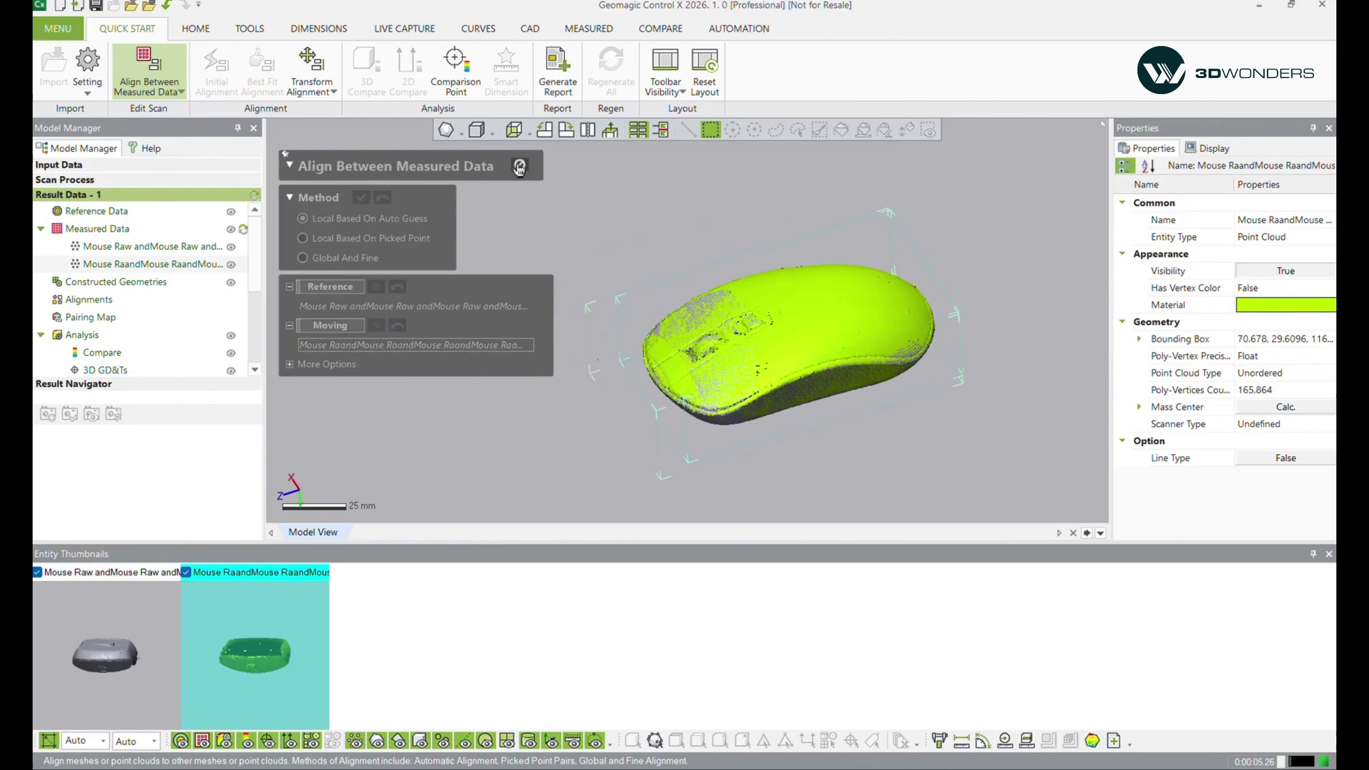
- Triangulate the aligned top and underside point clouds into meshes using the Mesh Construction method
{"action": "right_click_drag", "start_coordinate": [504, 354], "coordinate": [425, 347], "text": "ctrl"}
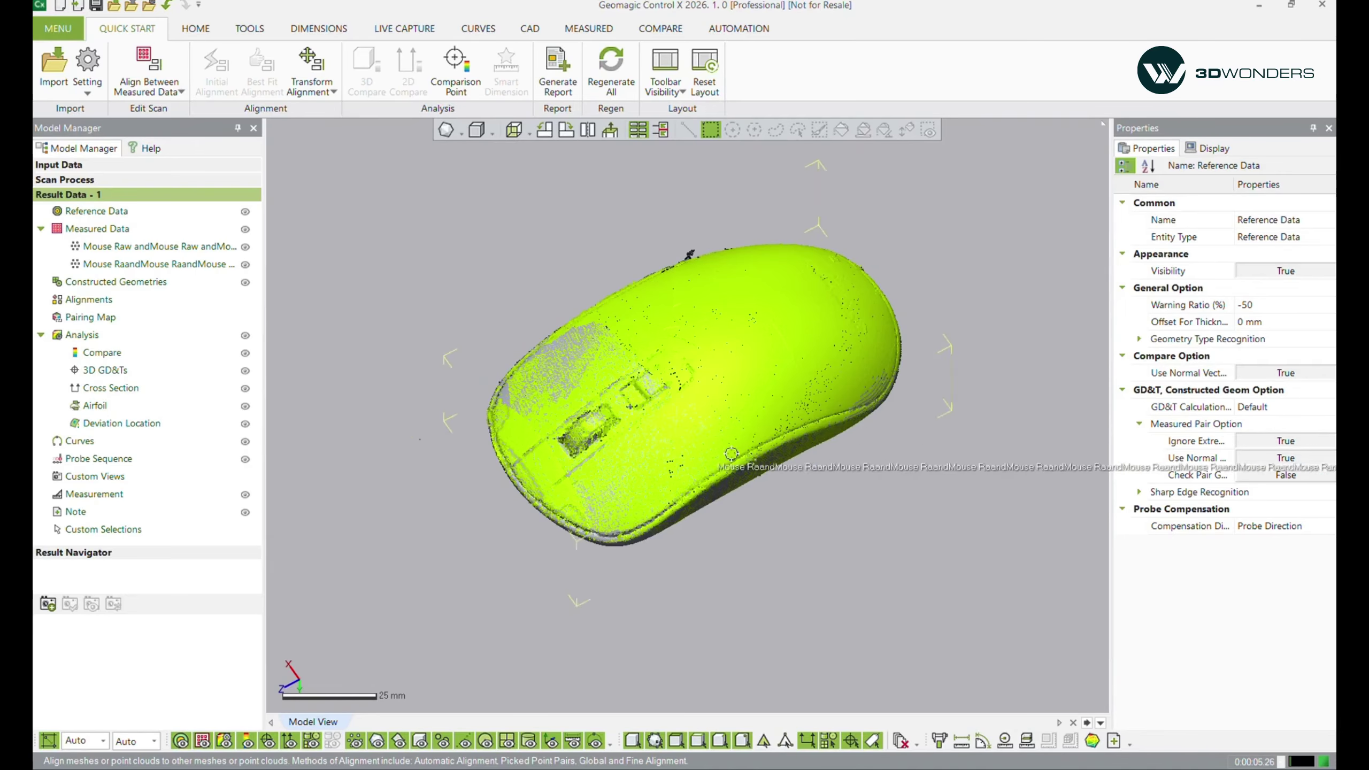
{"action": "right_click_drag", "start_coordinate": [748, 465], "coordinate": [712, 327]}
{"action": "right_click_drag", "start_coordinate": [523, 394], "coordinate": [378, 334]}
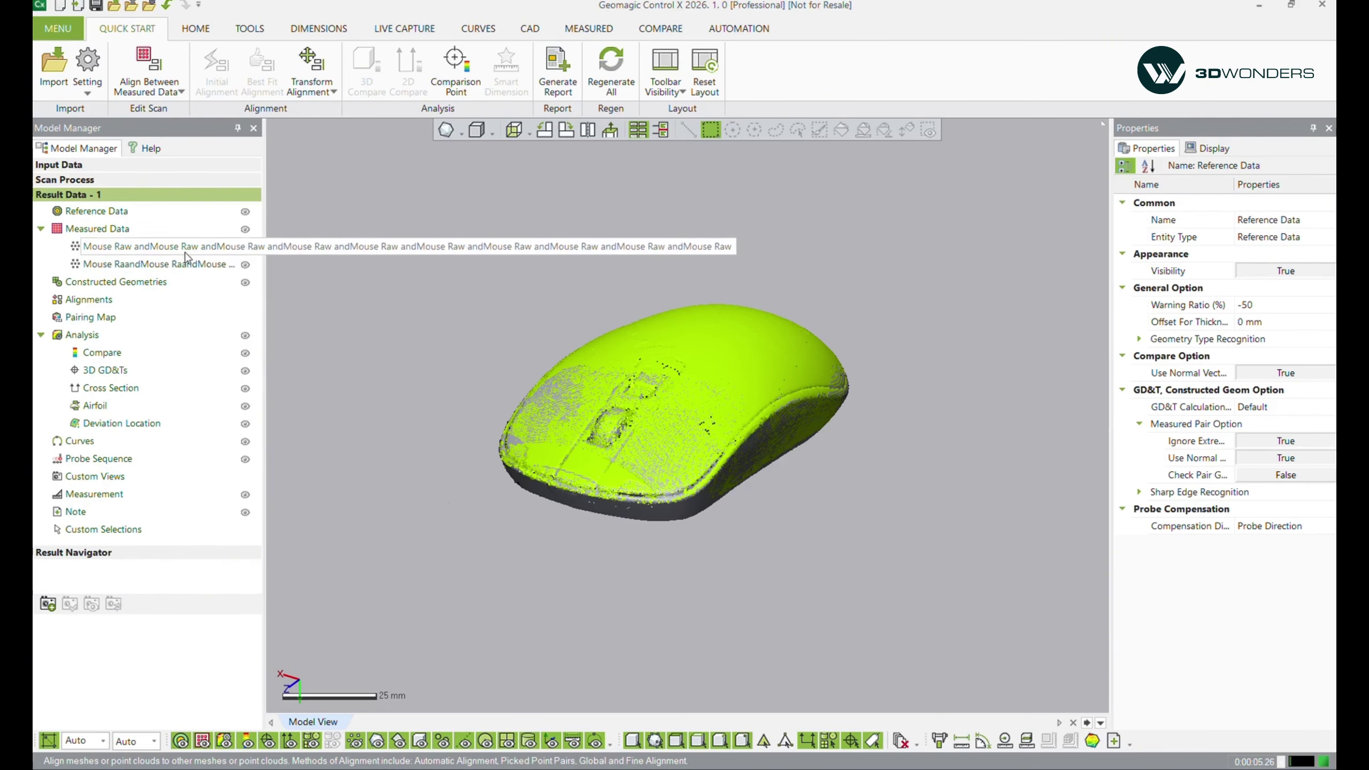
{"action": "left_click", "coordinate": [567, 33]}
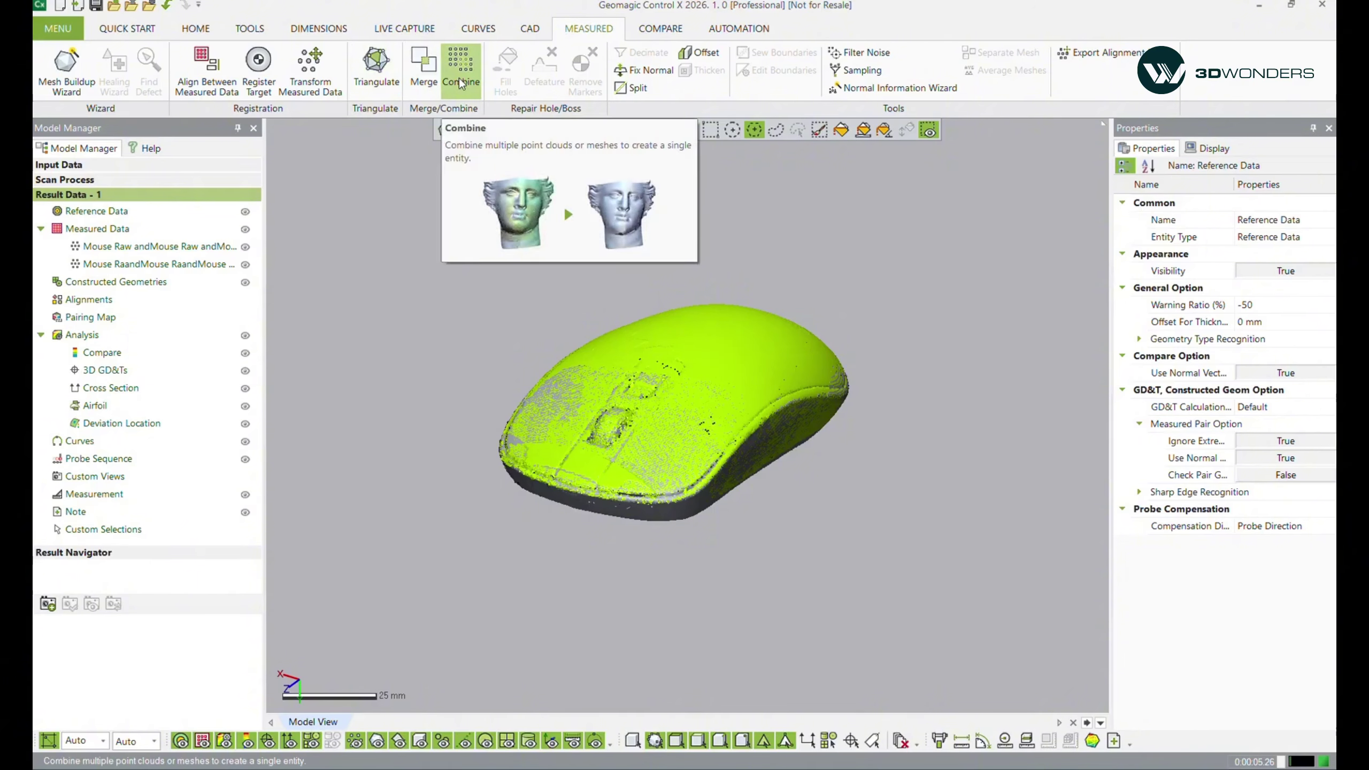
{"action": "left_click", "coordinate": [385, 70]}
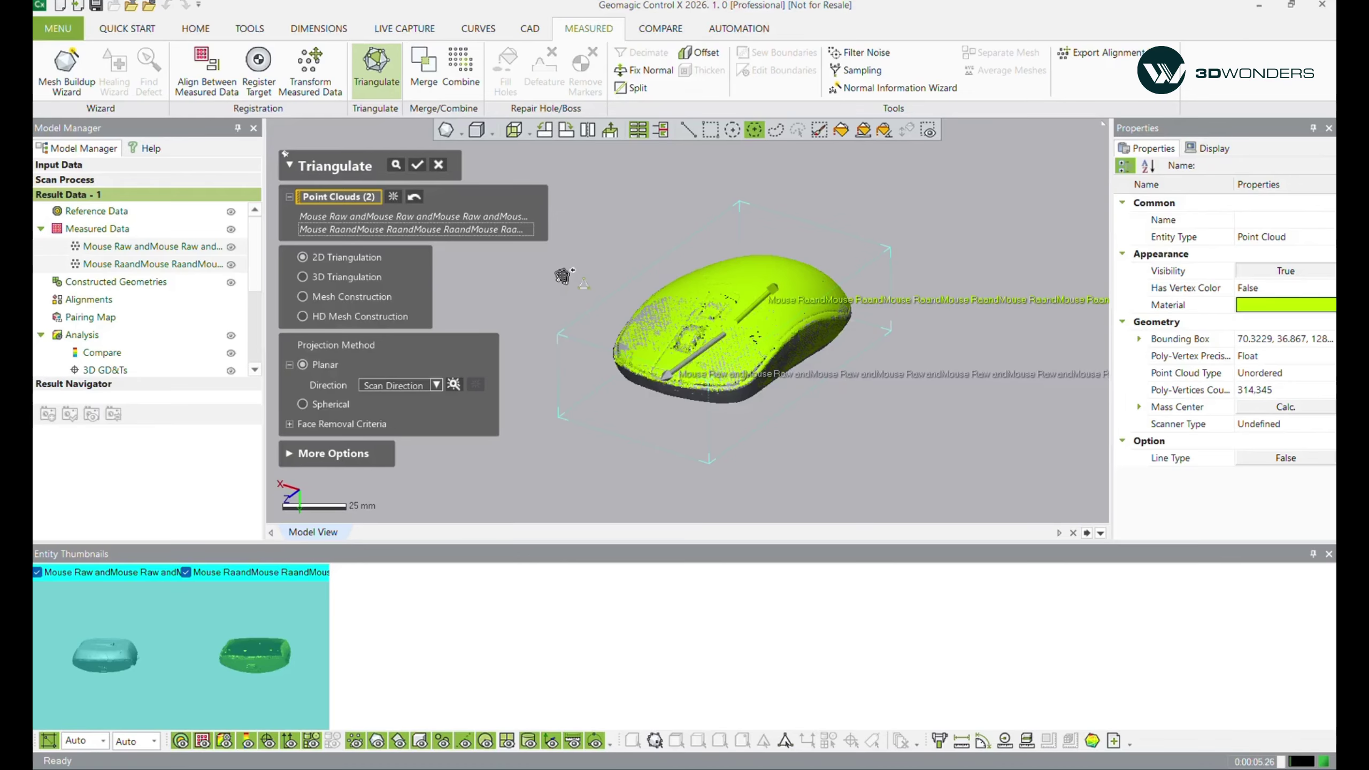
{"action": "scroll", "coordinate": [539, 279], "scroll_direction": "up", "scroll_amount": 5}
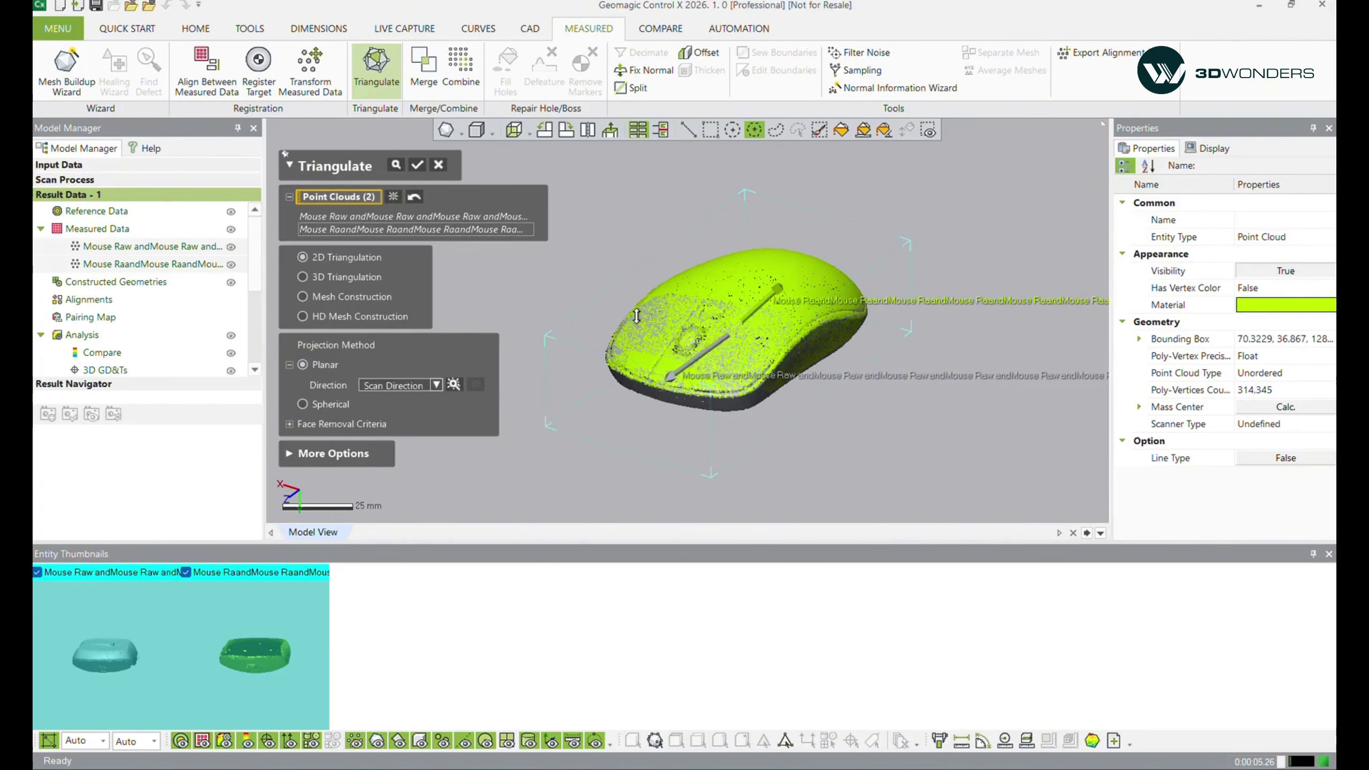
{"action": "scroll", "coordinate": [749, 306], "scroll_direction": "up", "scroll_amount": 5}
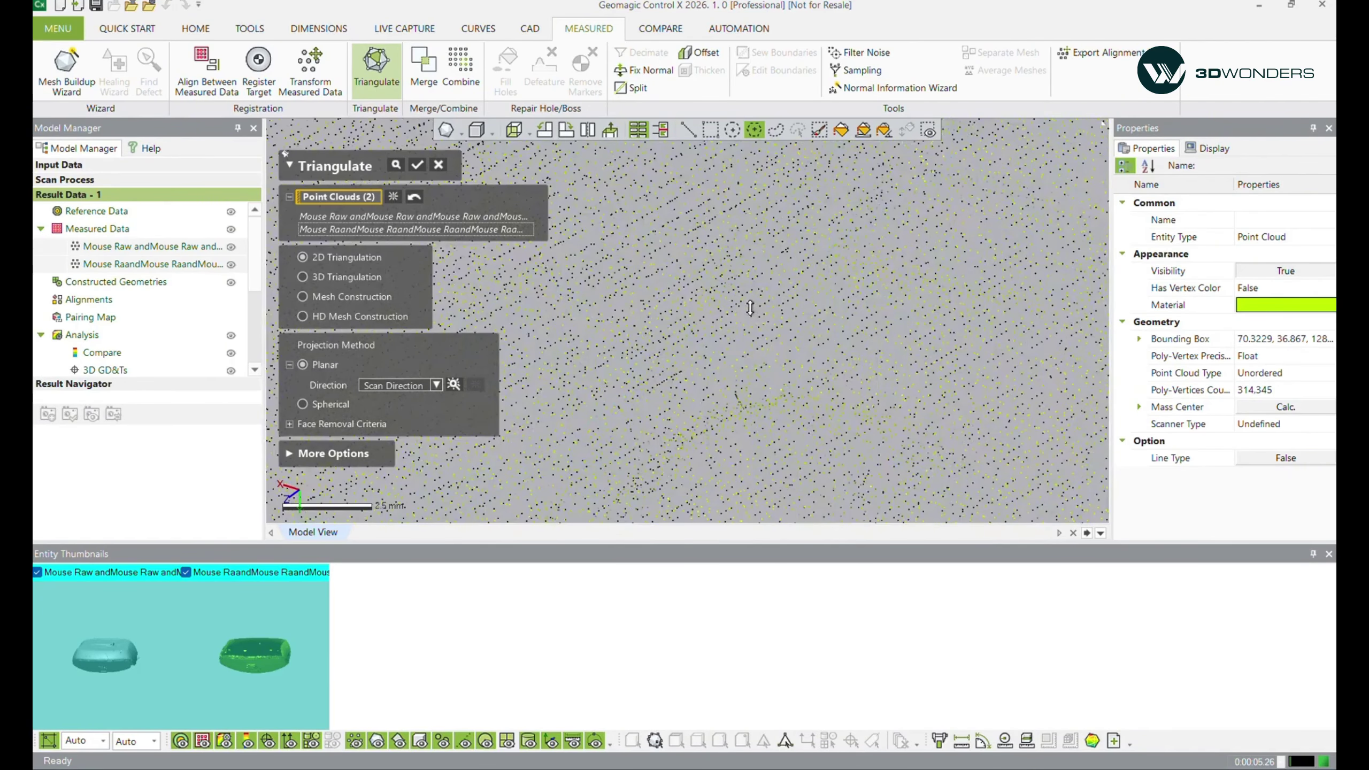
{"action": "scroll", "coordinate": [752, 316], "scroll_direction": "down", "scroll_amount": 10}
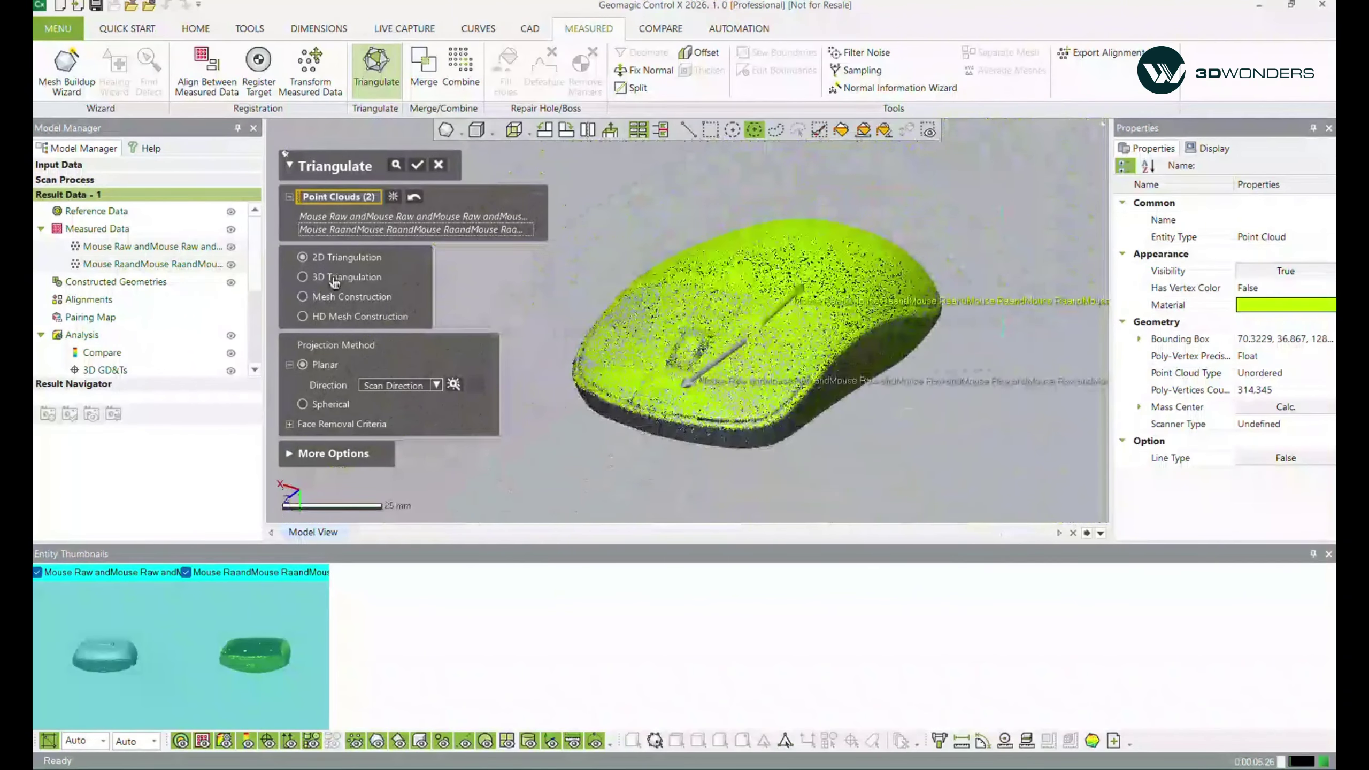
{"action": "left_click", "coordinate": [302, 297]}
{"action": "right_click_drag", "start_coordinate": [798, 379], "coordinate": [585, 216]}
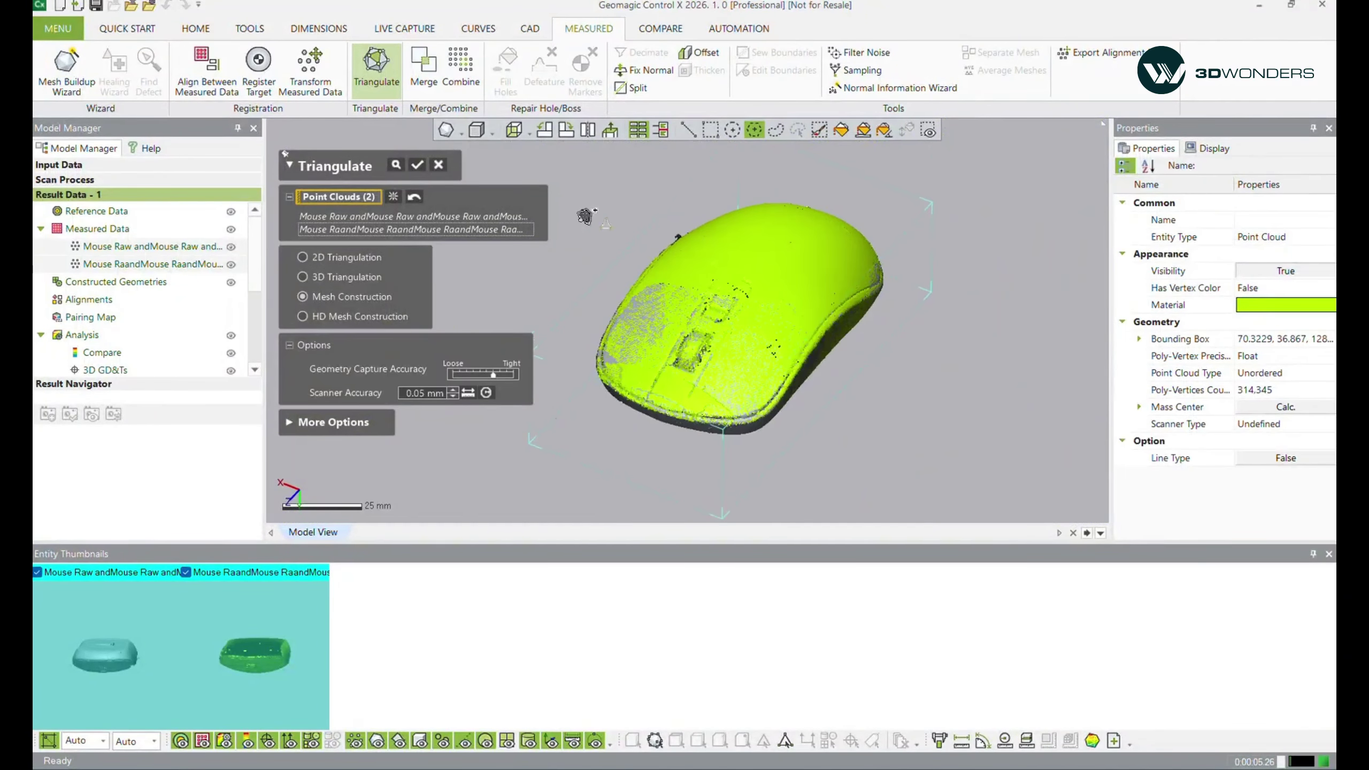
{"action": "left_click", "coordinate": [417, 166]}
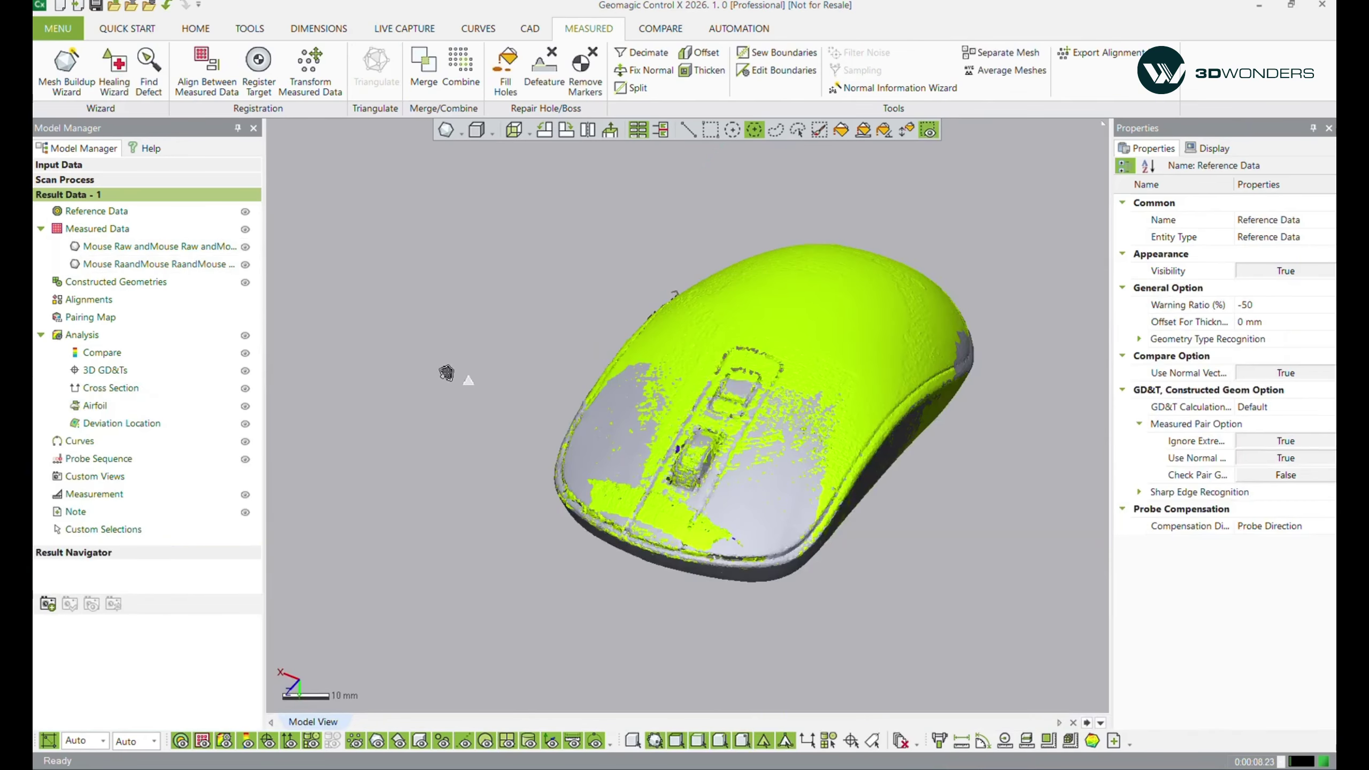
- Hide both triangulated meshes, show them again, and examine how the green top and grey underside overlap
{"action": "left_click", "coordinate": [245, 247]}
{"action": "left_click", "coordinate": [246, 263]}
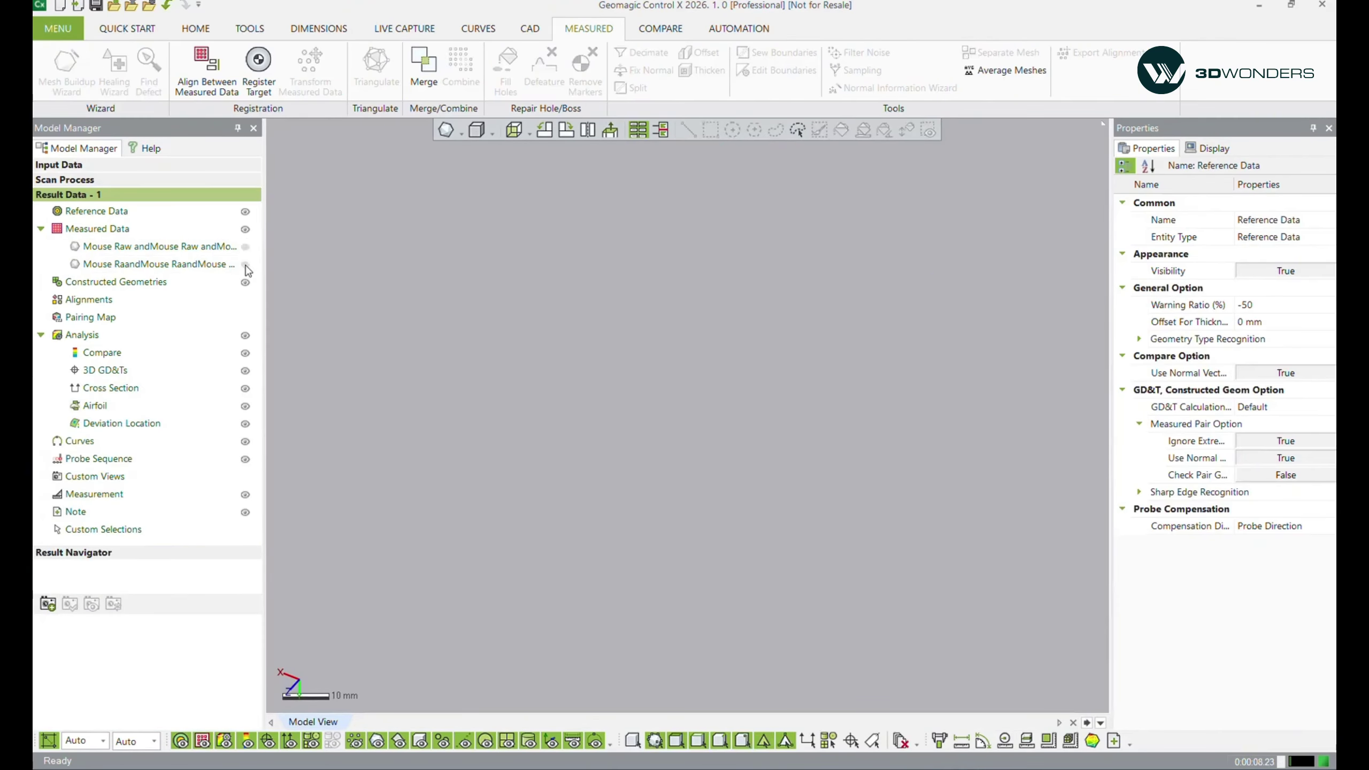
{"action": "left_click", "coordinate": [245, 246]}
{"action": "left_click", "coordinate": [245, 263]}
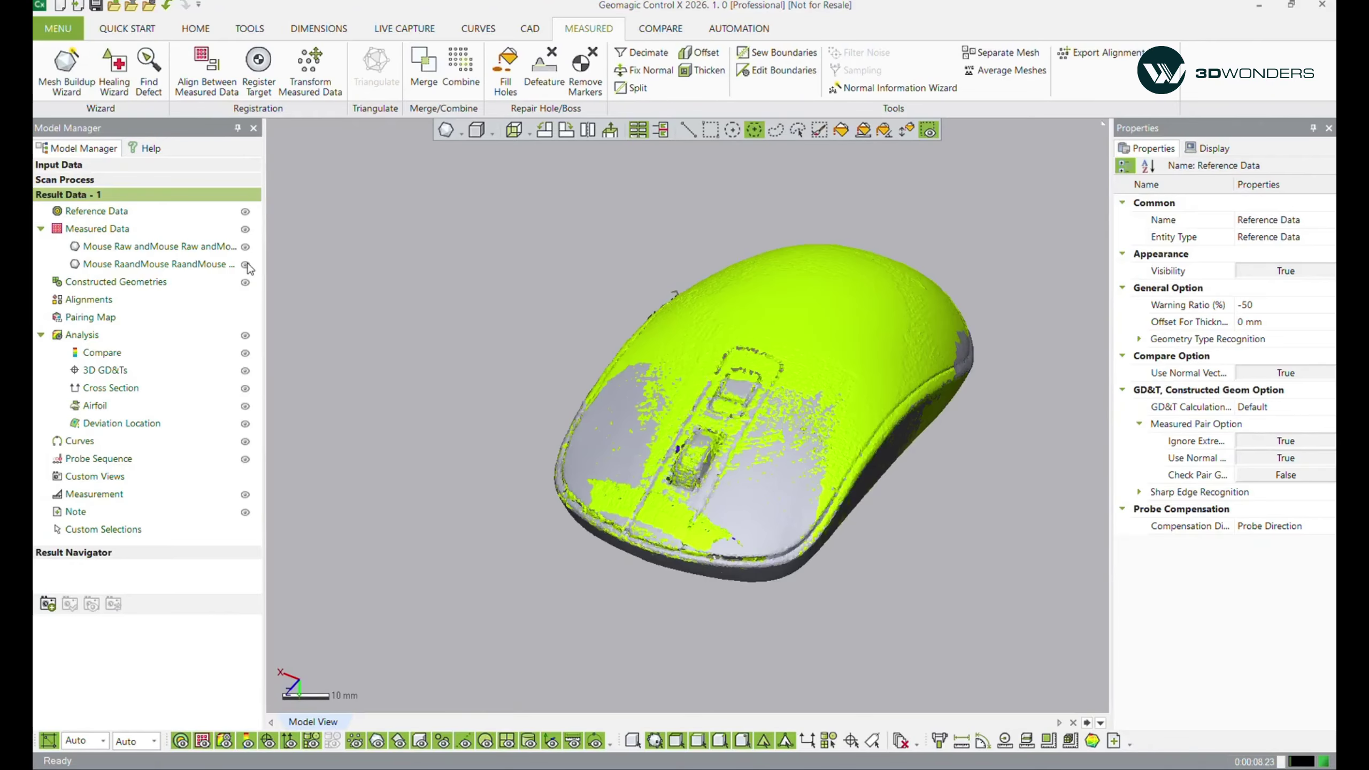
{"action": "right_click_drag", "start_coordinate": [571, 408], "coordinate": [658, 402]}
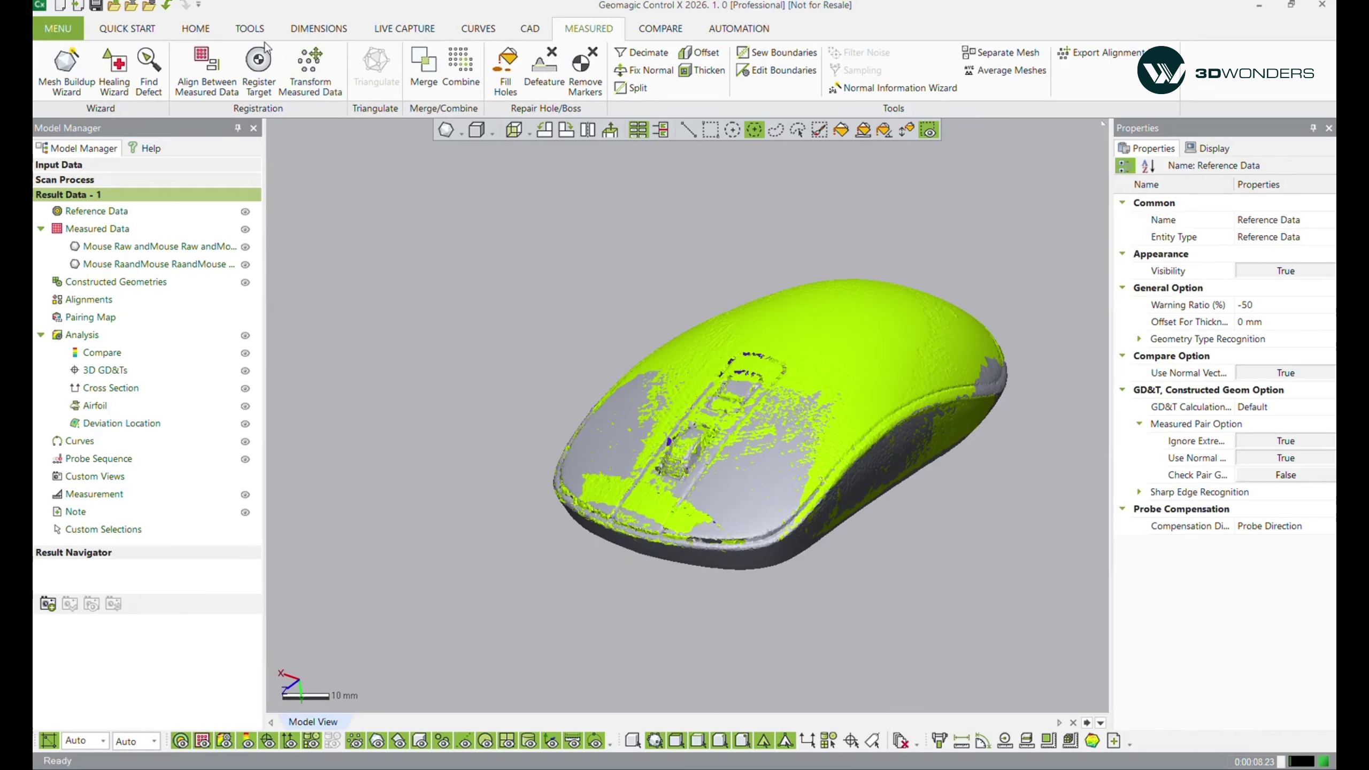
- Run the Mesh Buildup Wizard with the grey underside mesh as reference and the green top mesh as moving, applying the remaining Align and Triangulate/Merge stages
{"action": "left_click", "coordinate": [194, 29]}
{"action": "left_click", "coordinate": [147, 32]}
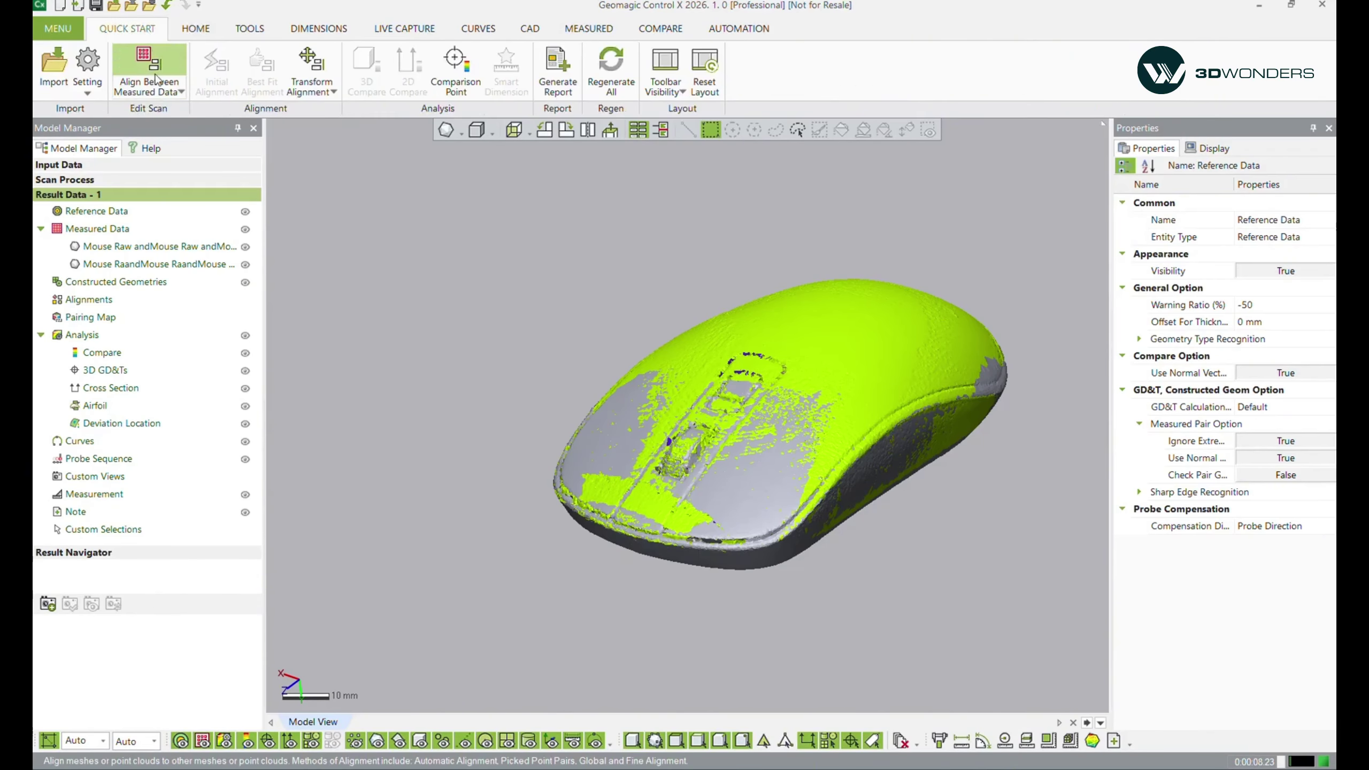
{"action": "left_click", "coordinate": [158, 94]}
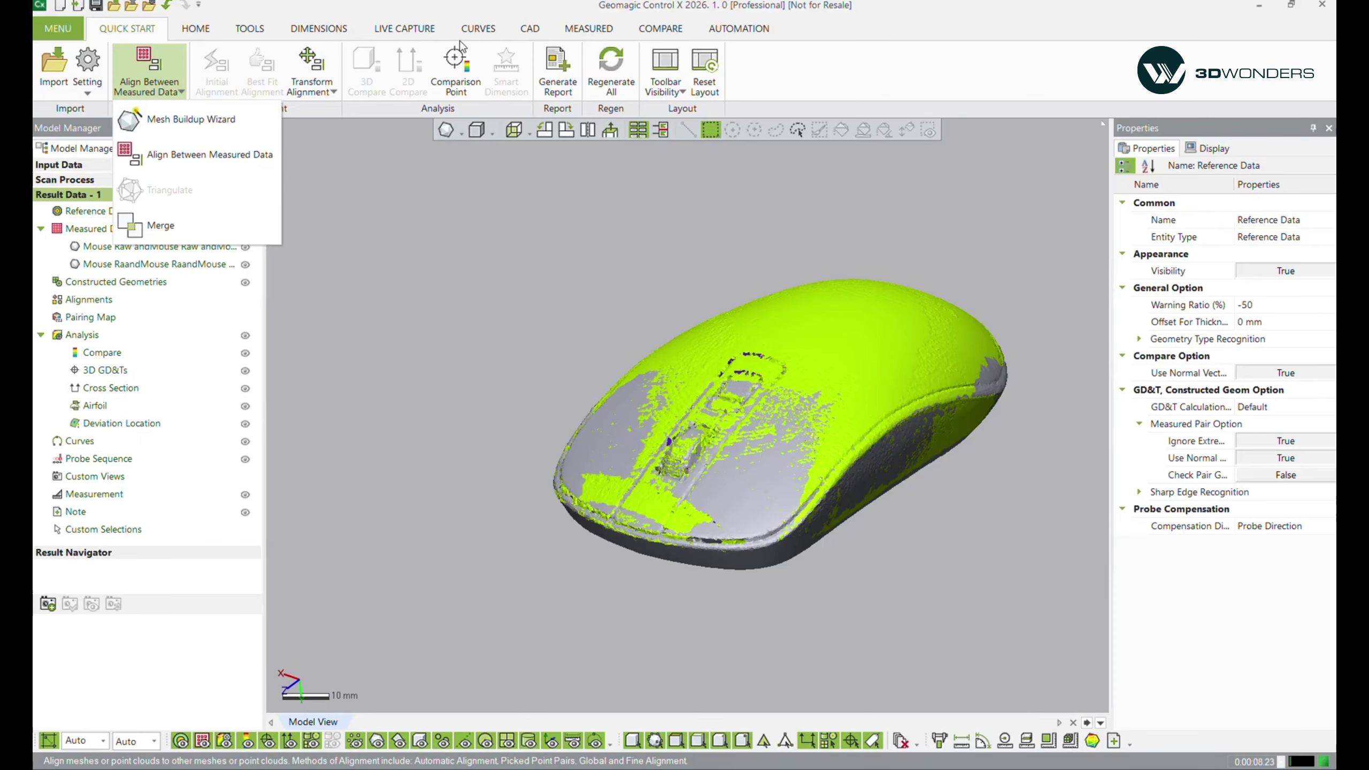
{"action": "left_click", "coordinate": [243, 127]}
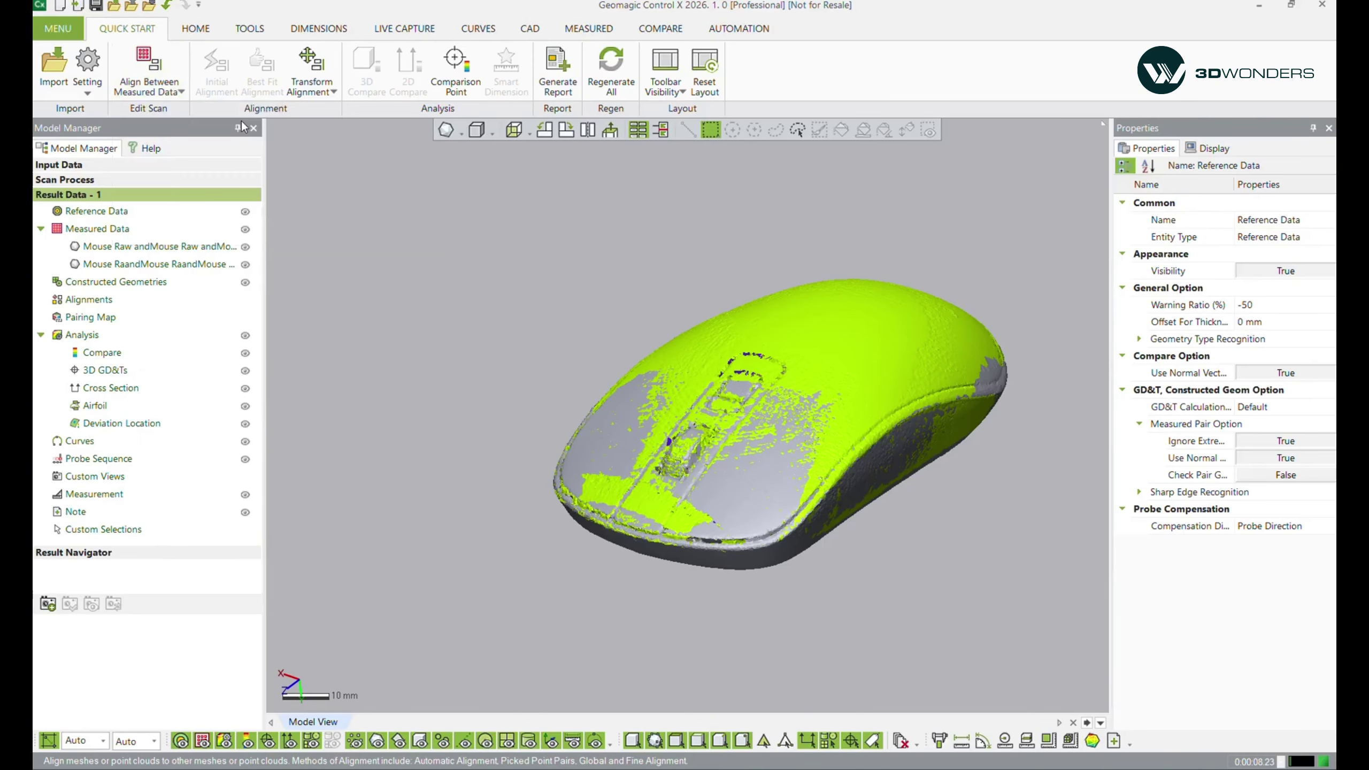
{"action": "left_click", "coordinate": [348, 293]}
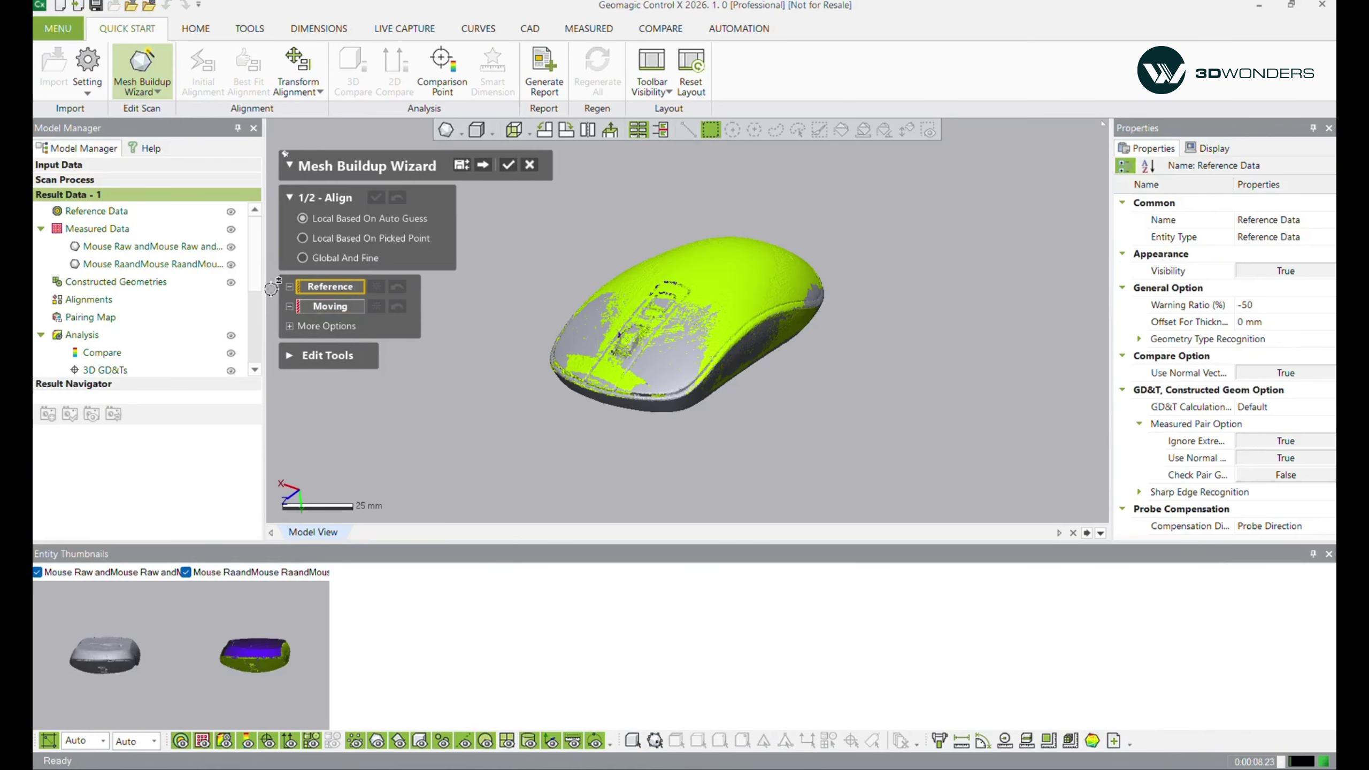
{"action": "left_click", "coordinate": [183, 251]}
{"action": "left_click", "coordinate": [331, 325]}
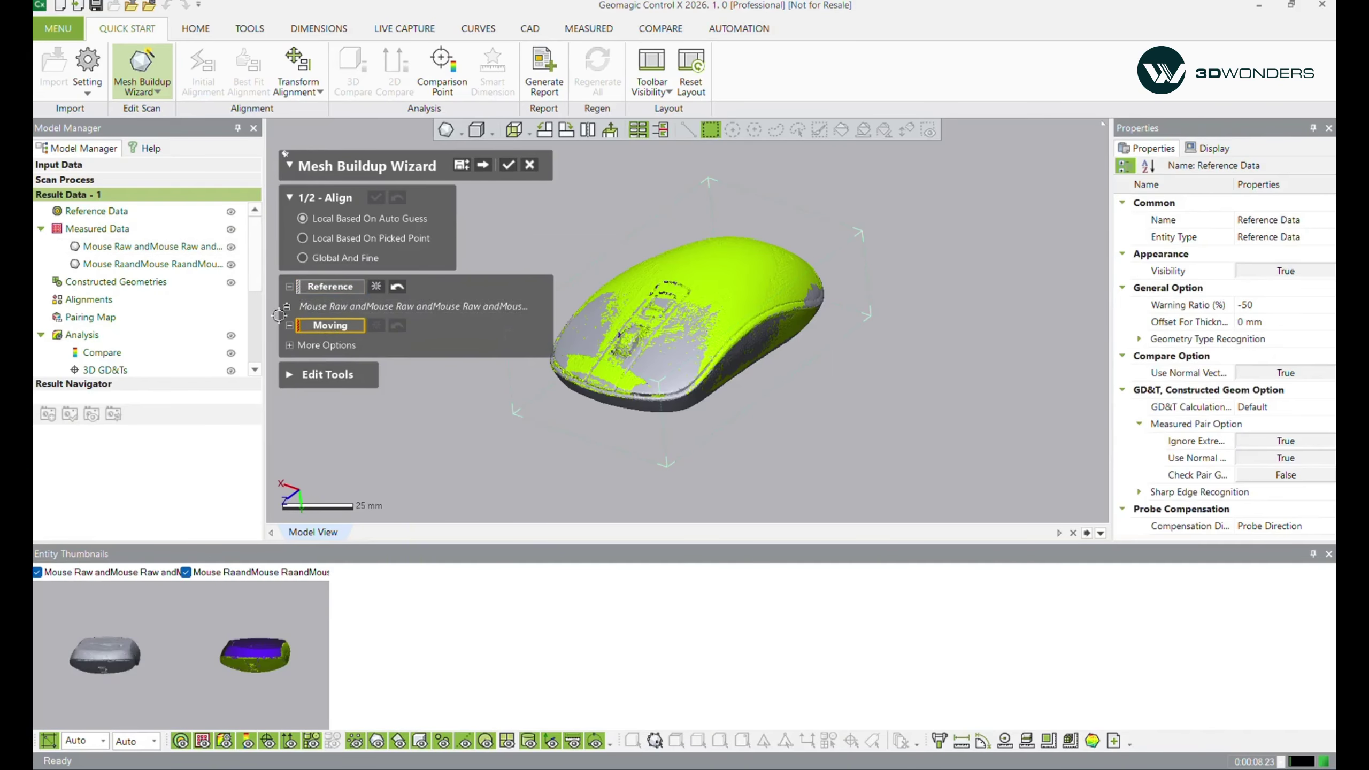
{"action": "left_click", "coordinate": [183, 264]}
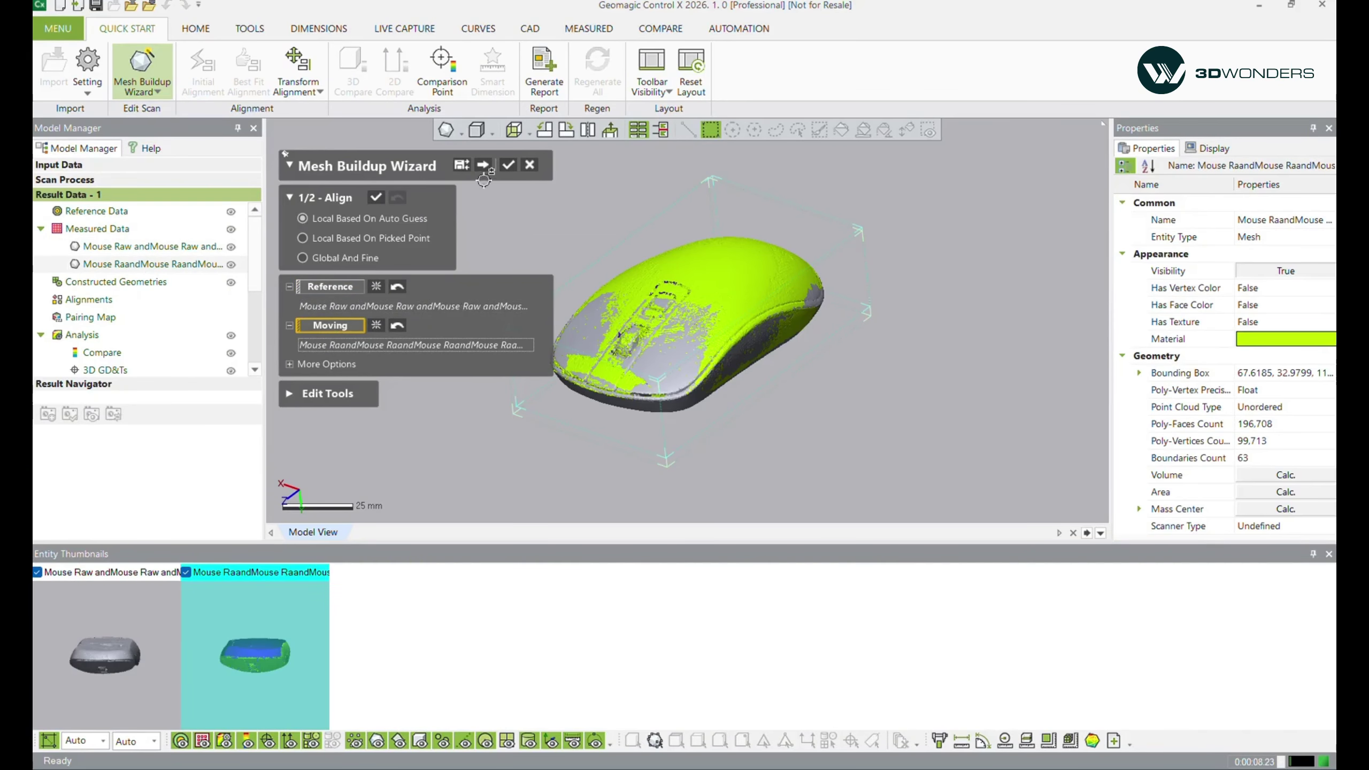
{"action": "left_click", "coordinate": [507, 165]}
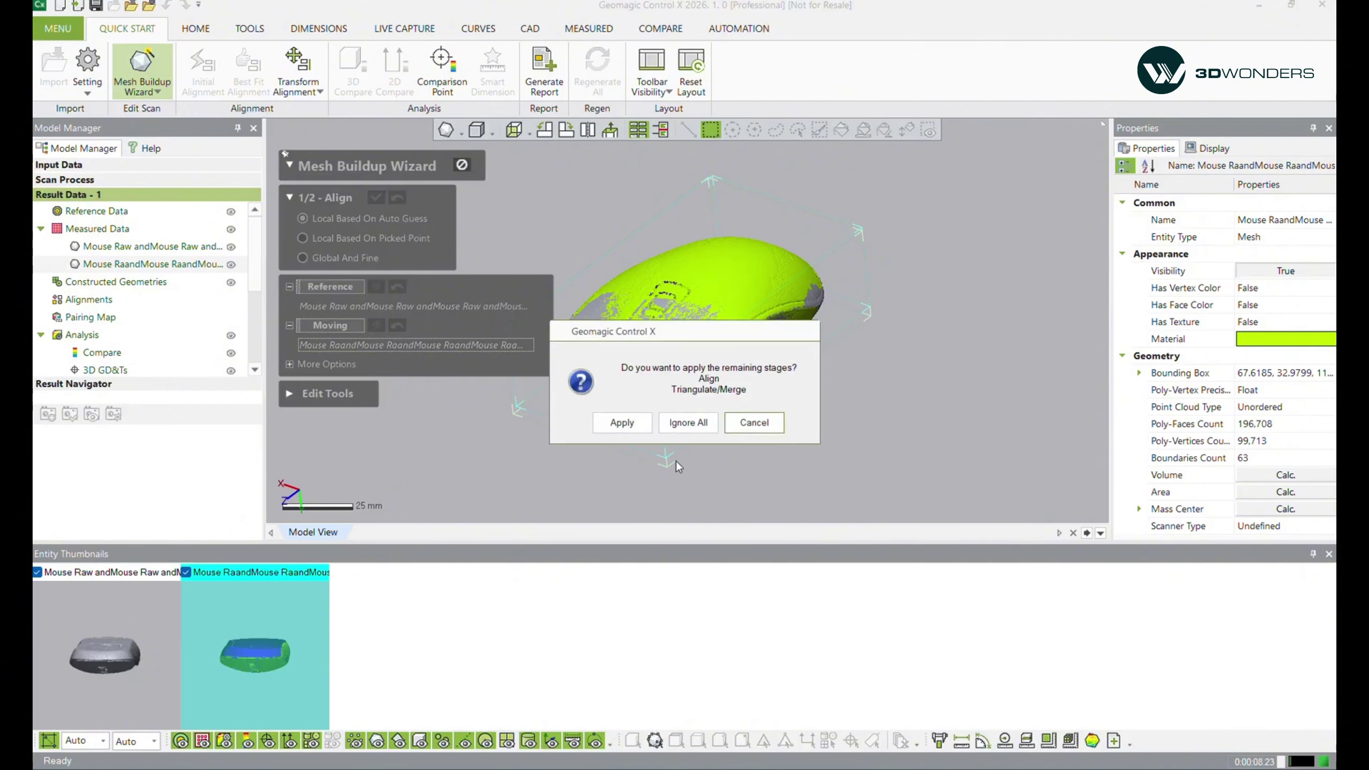
{"action": "left_click", "coordinate": [622, 424]}
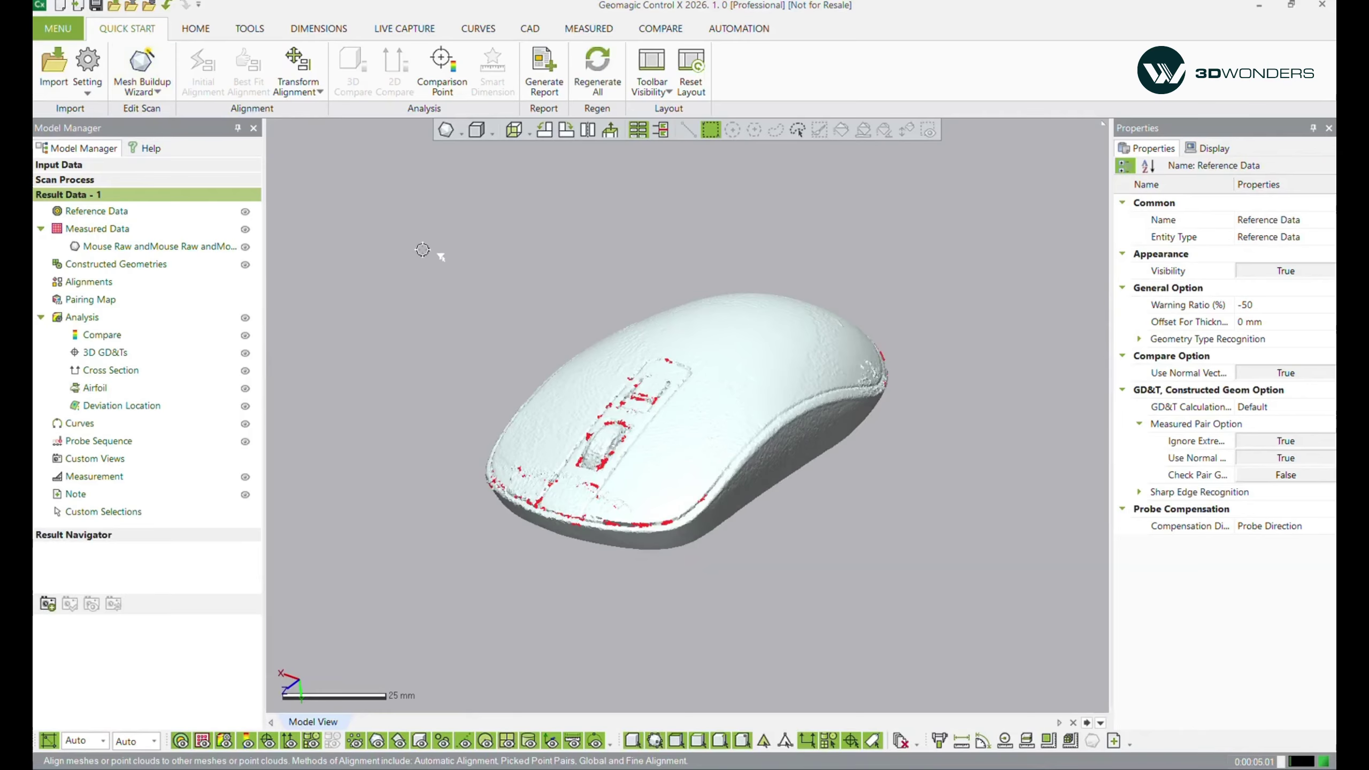
- Fill three hole boundaries around the scroll wheel and one near the front edge of the merged mesh with Fill Holes, using the Curvature method
{"action": "left_click", "coordinate": [188, 249]}
{"action": "left_click", "coordinate": [420, 338]}
{"action": "right_click_drag", "start_coordinate": [423, 339], "coordinate": [448, 399]}
{"action": "right_click_drag", "start_coordinate": [746, 490], "coordinate": [602, 499]}
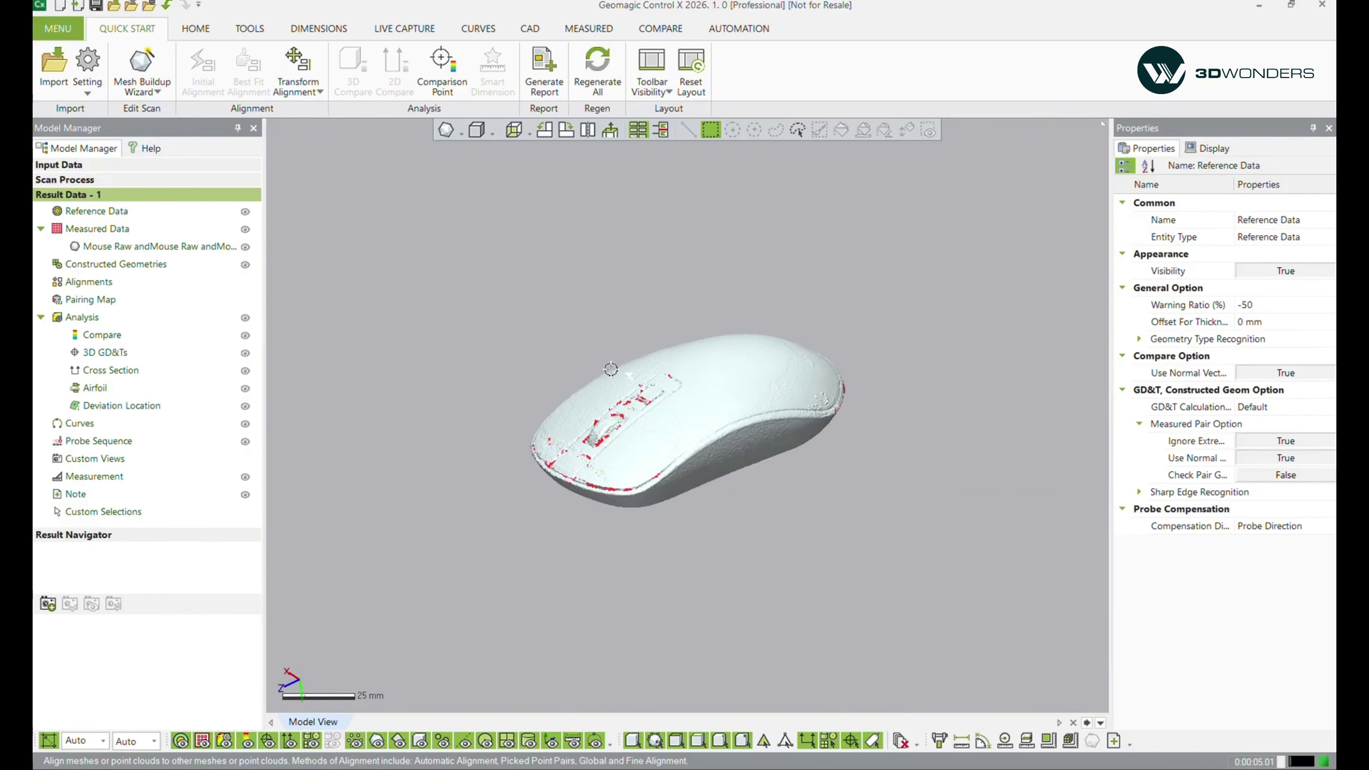
{"action": "left_click", "coordinate": [588, 28]}
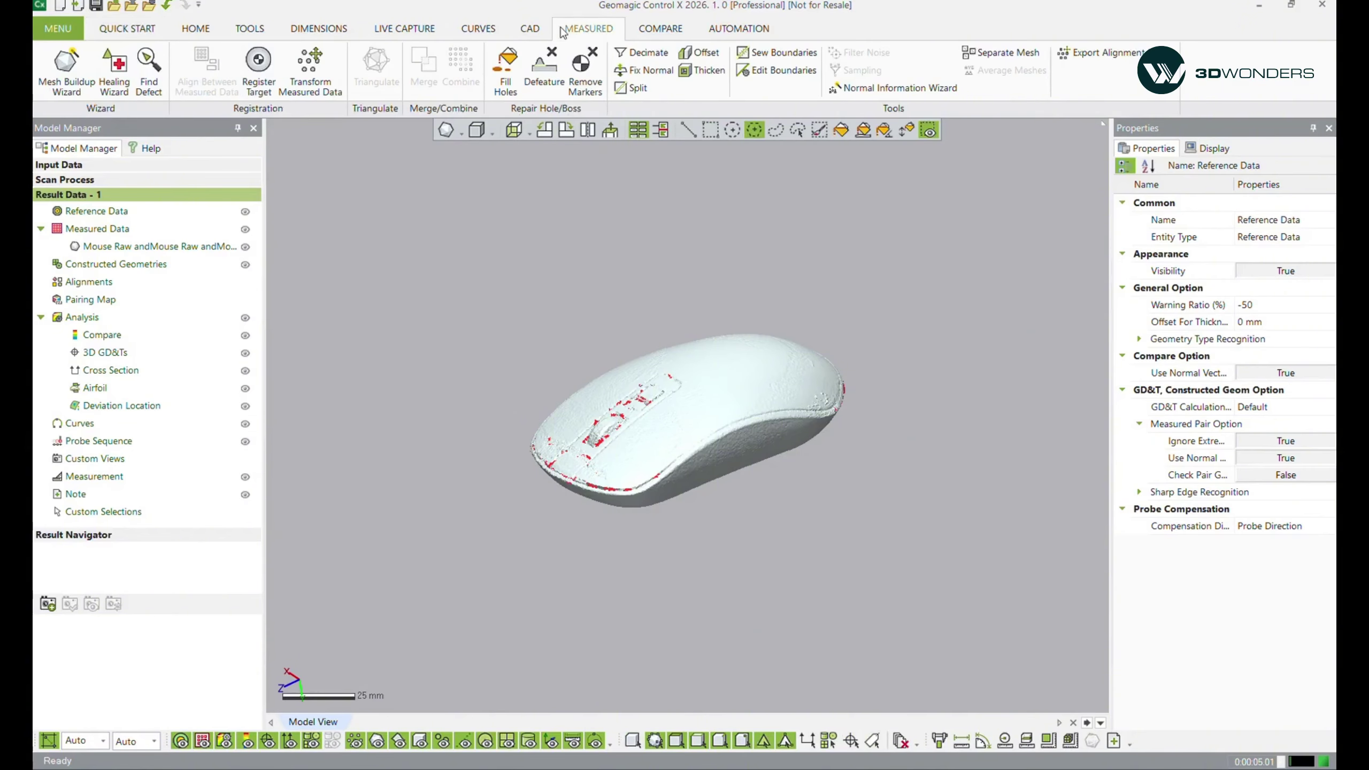
{"action": "left_click", "coordinate": [507, 86]}
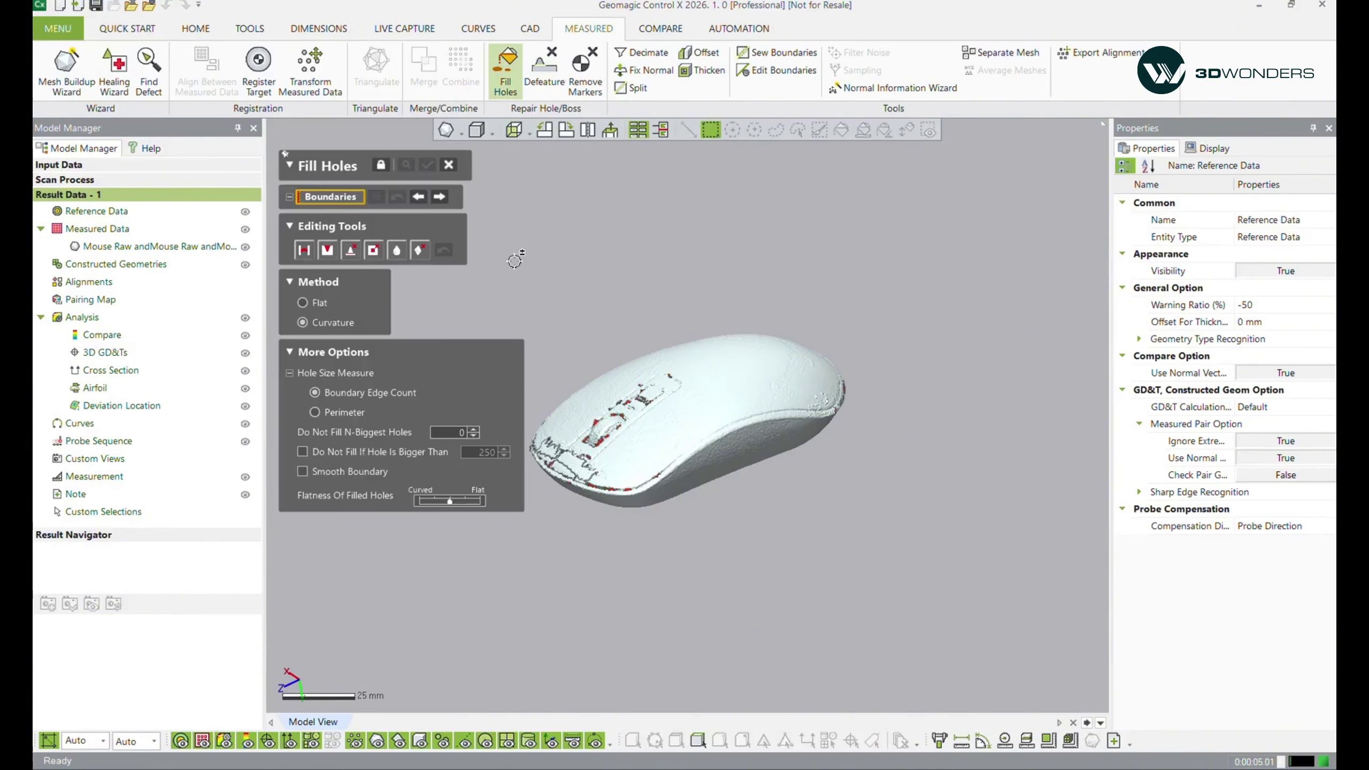
{"action": "scroll", "coordinate": [596, 447], "scroll_direction": "up", "scroll_amount": 8}
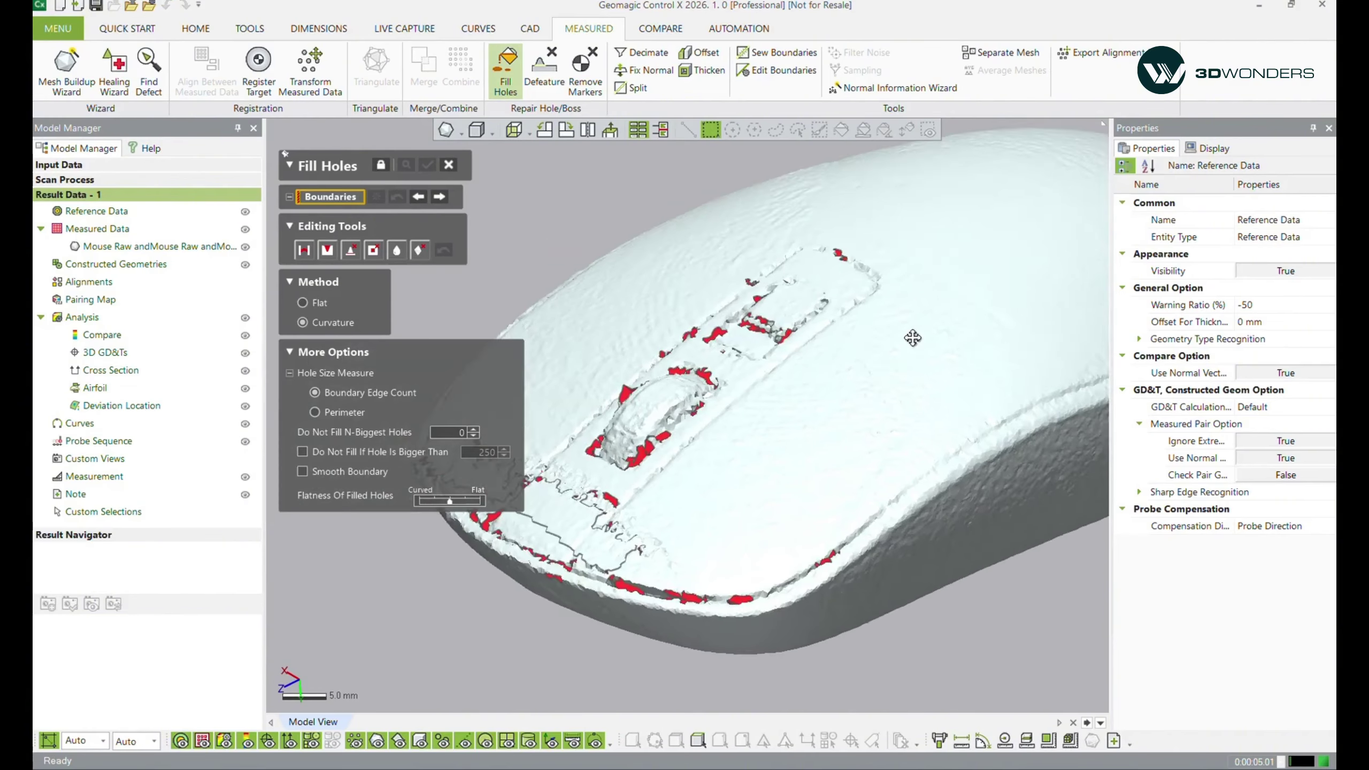
{"action": "left_click", "coordinate": [754, 361]}
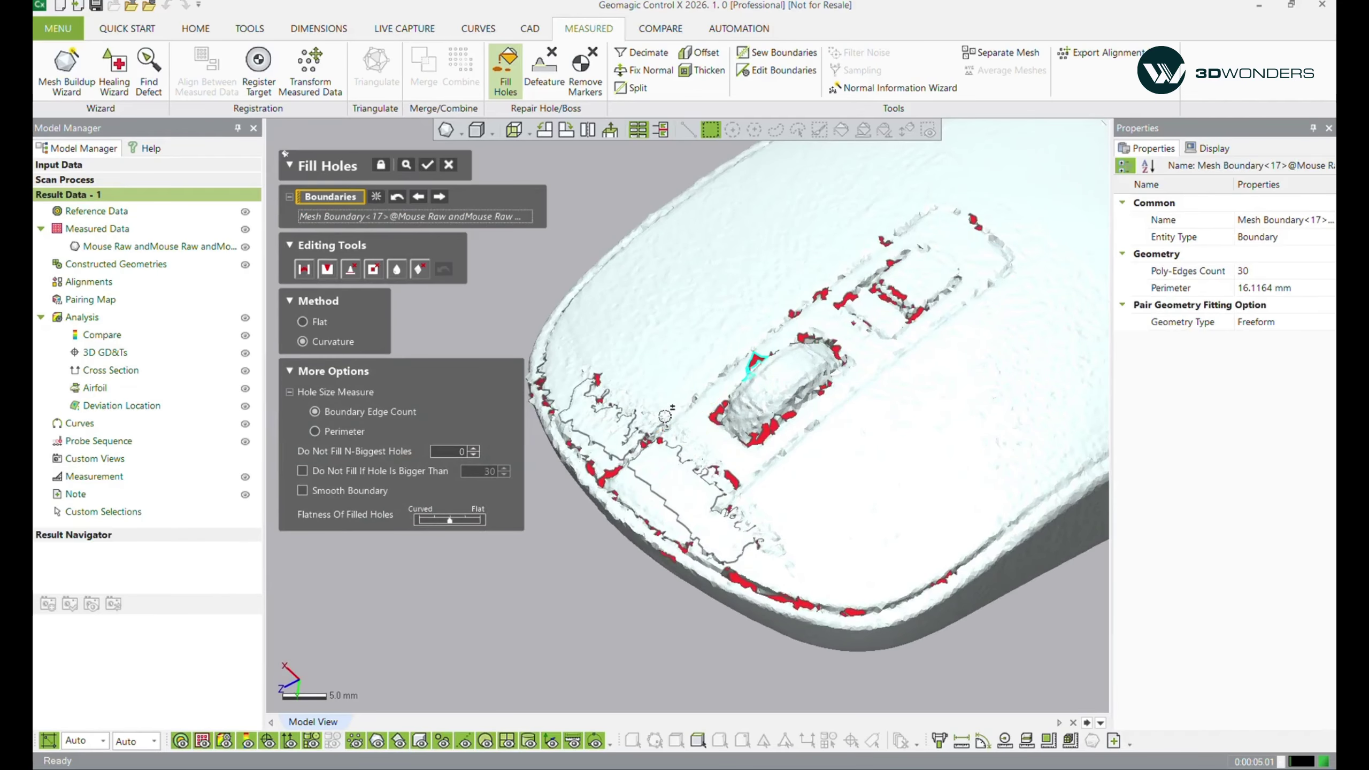
{"action": "left_click", "coordinate": [782, 428]}
{"action": "left_click", "coordinate": [728, 418]}
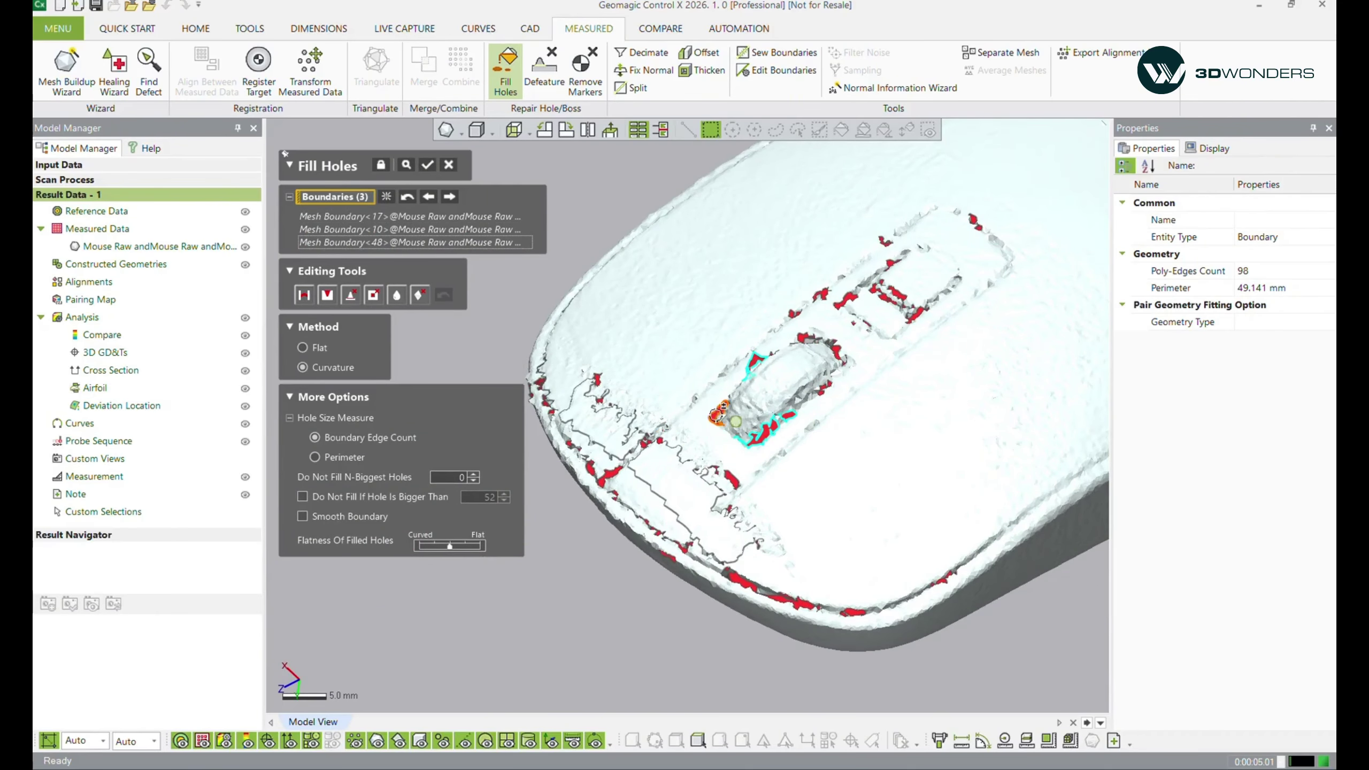
{"action": "left_click", "coordinate": [592, 384]}
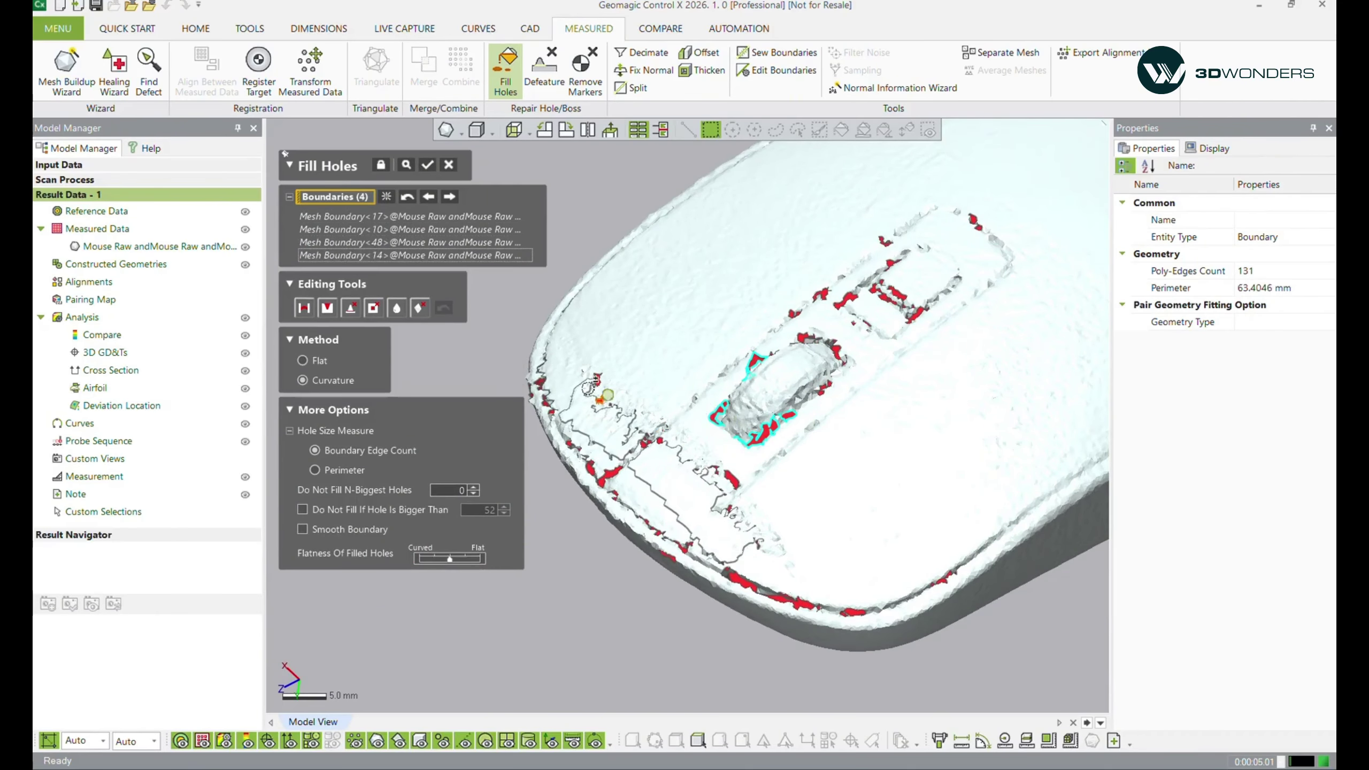
{"action": "left_click", "coordinate": [427, 166]}
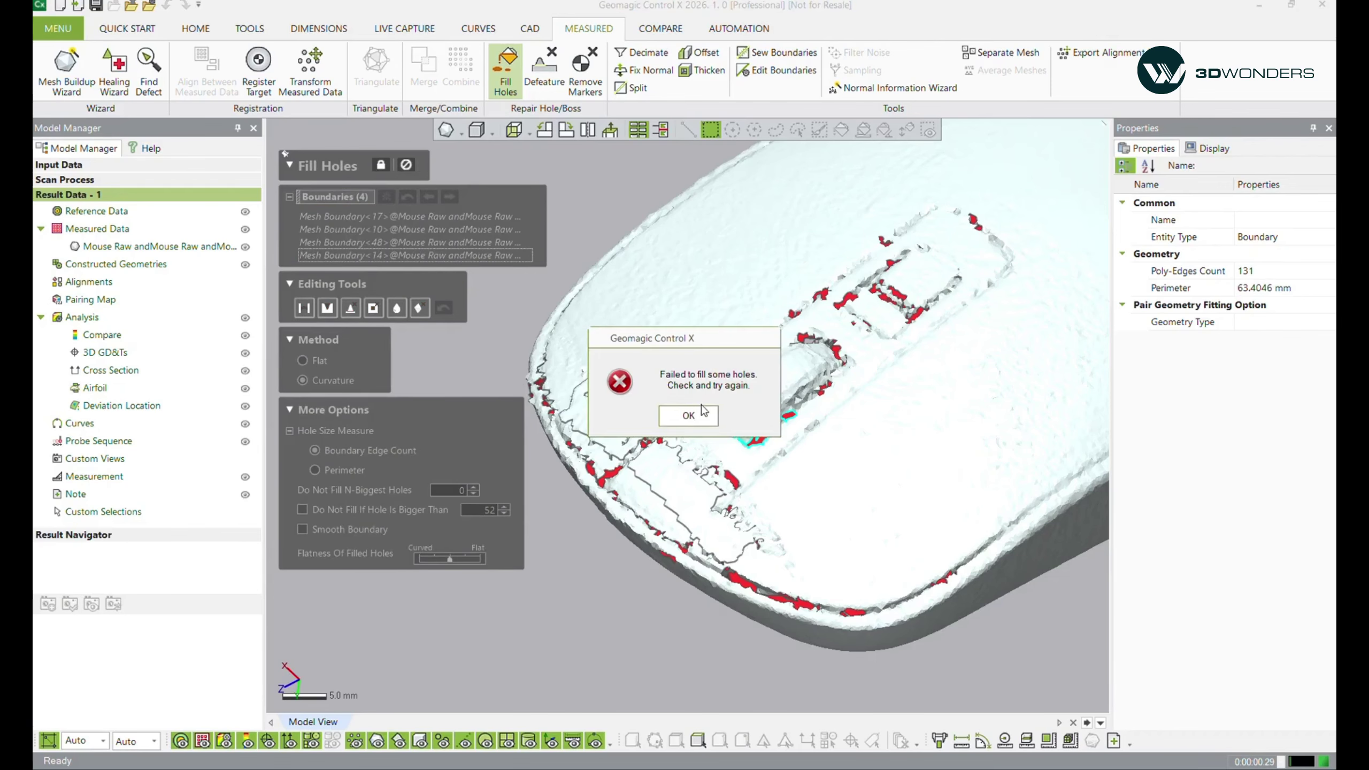
{"action": "left_click", "coordinate": [688, 414]}
- Repair the defects detected in the merged mouse mesh with the Healing Wizard
{"action": "scroll", "coordinate": [452, 243], "scroll_direction": "down", "scroll_amount": 3}
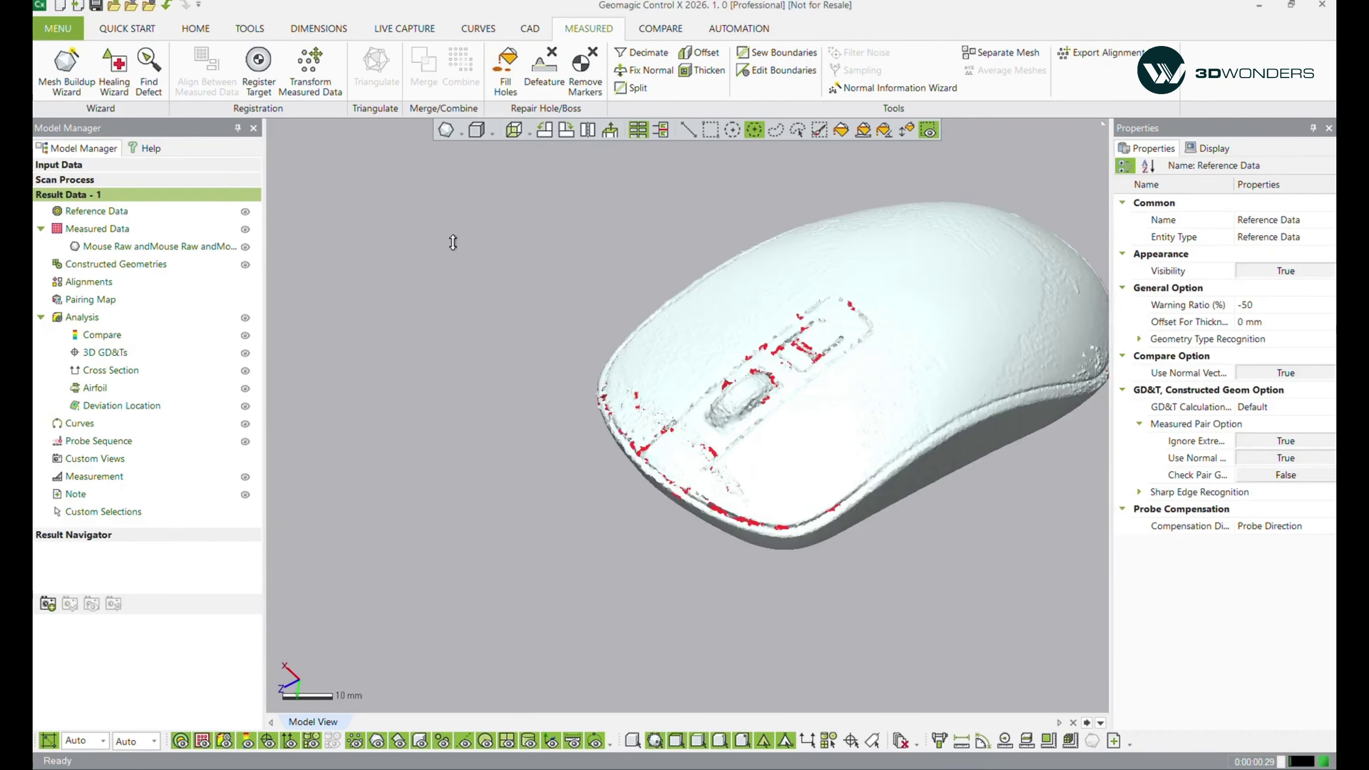
{"action": "right_click_drag", "start_coordinate": [804, 418], "coordinate": [637, 414], "text": "ctrl"}
{"action": "right_click_drag", "start_coordinate": [757, 428], "coordinate": [774, 384]}
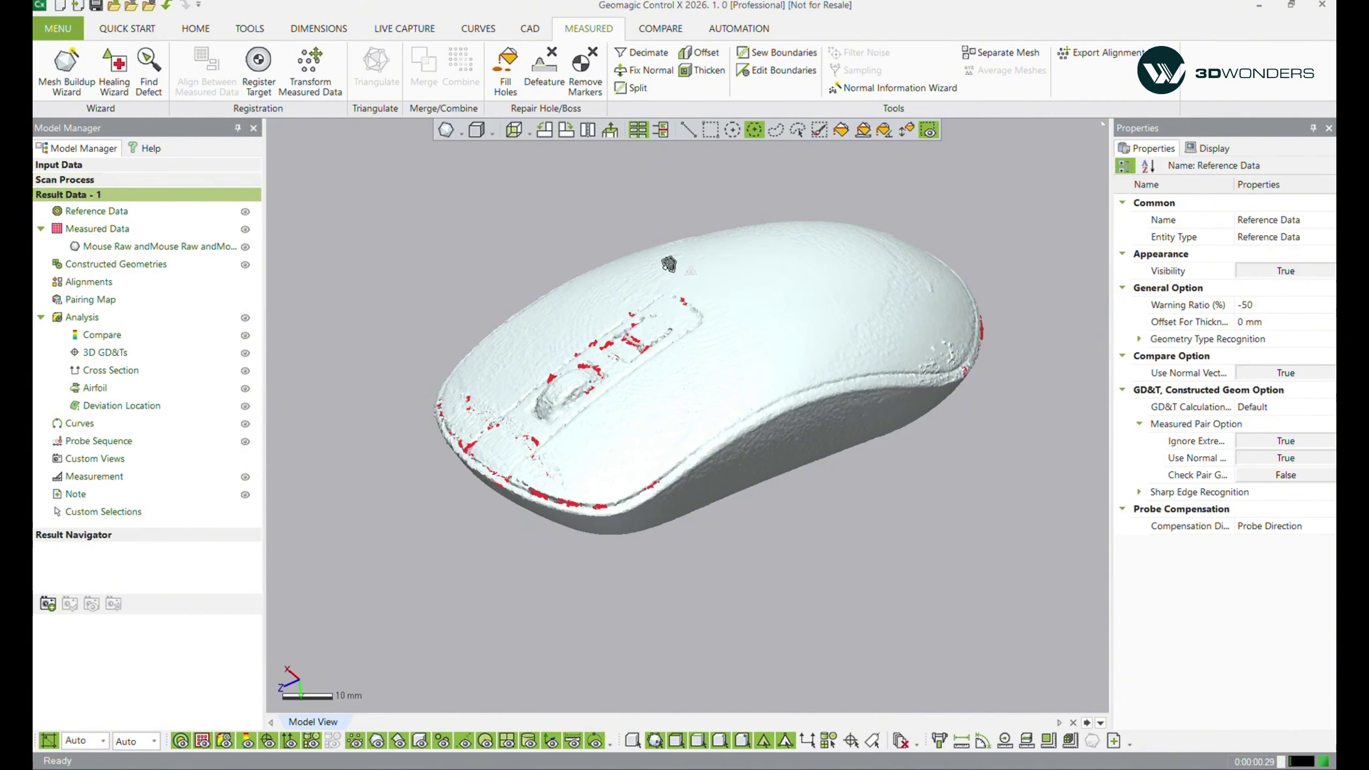
{"action": "left_click", "coordinate": [114, 68]}
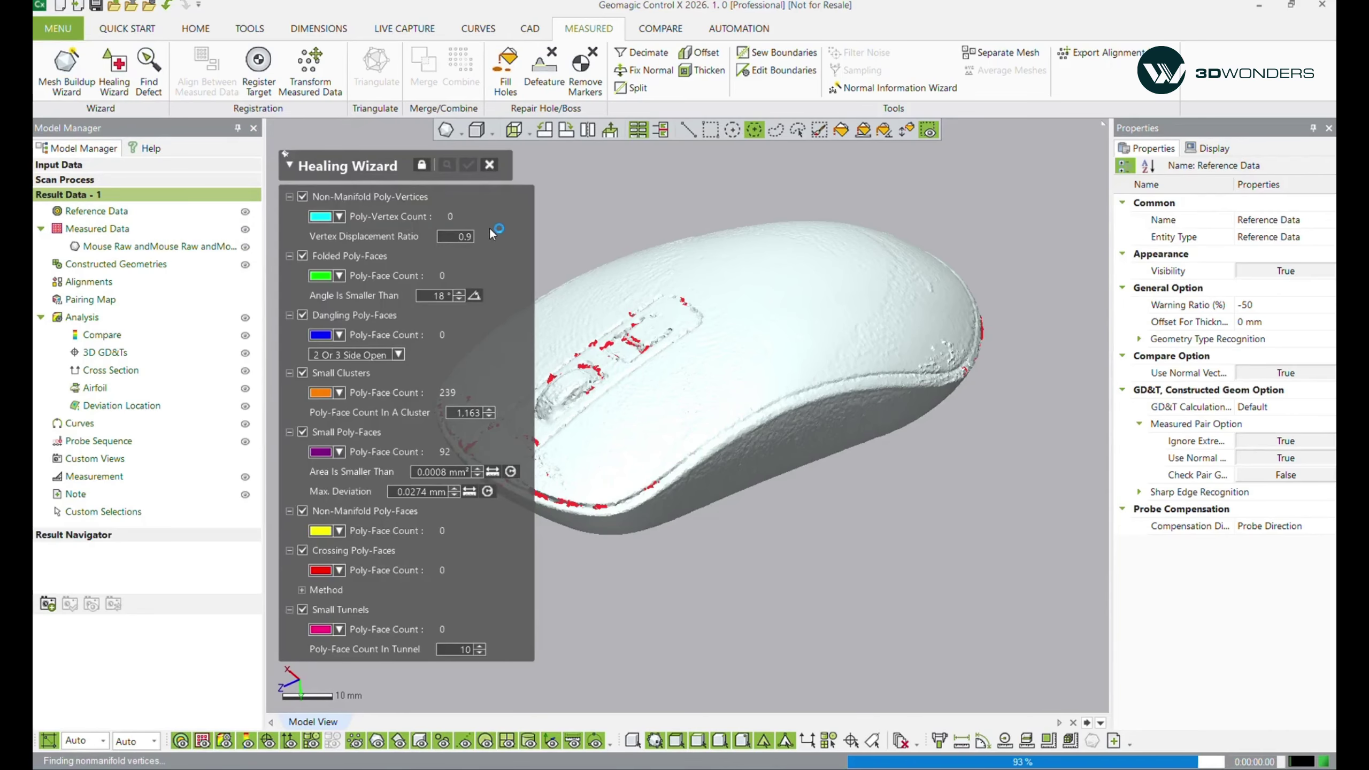
{"action": "left_click", "coordinate": [351, 199]}
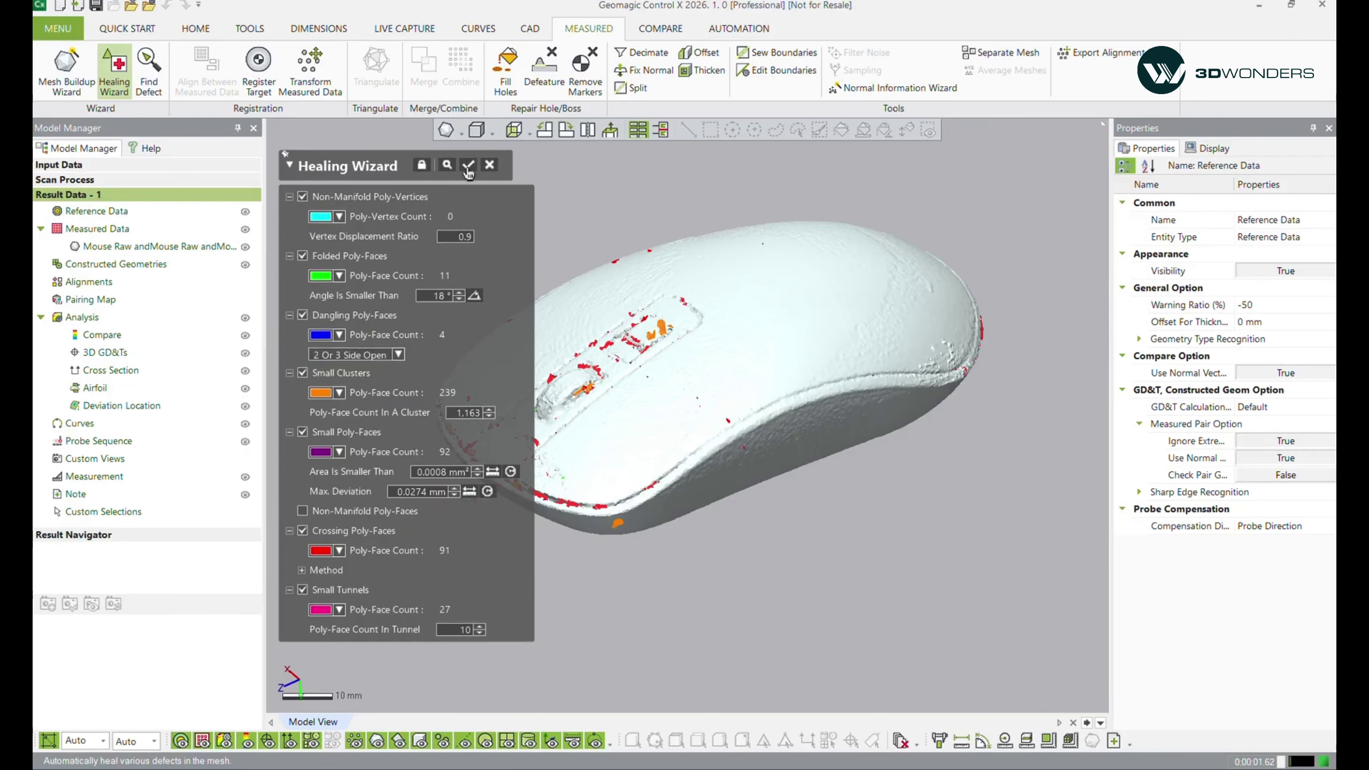
{"action": "left_click", "coordinate": [468, 166]}
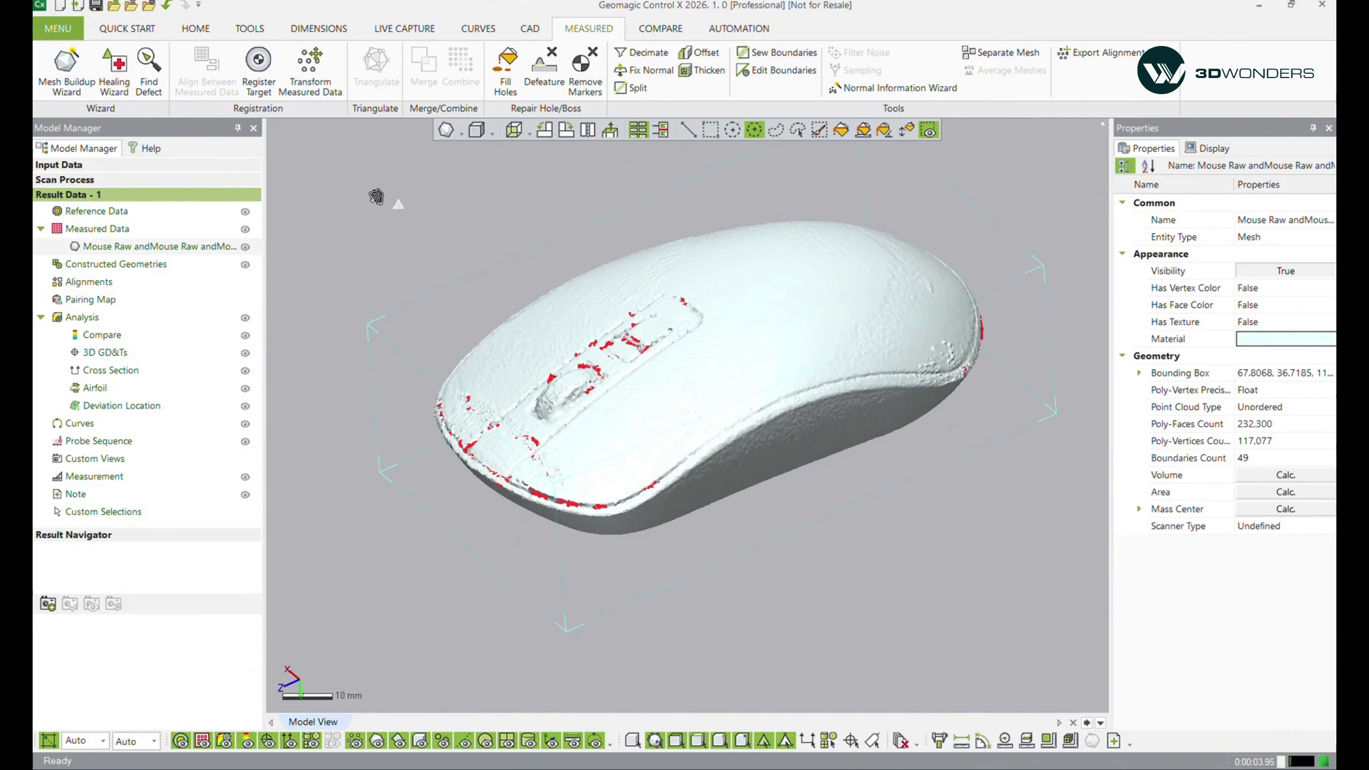
- Try to fill four hole boundaries at the rear of the scroll wheel and beside its strip with Fill Holes, using the Curvature method
{"action": "left_click", "coordinate": [501, 77]}
{"action": "scroll", "coordinate": [803, 467], "scroll_direction": "up", "scroll_amount": 5}
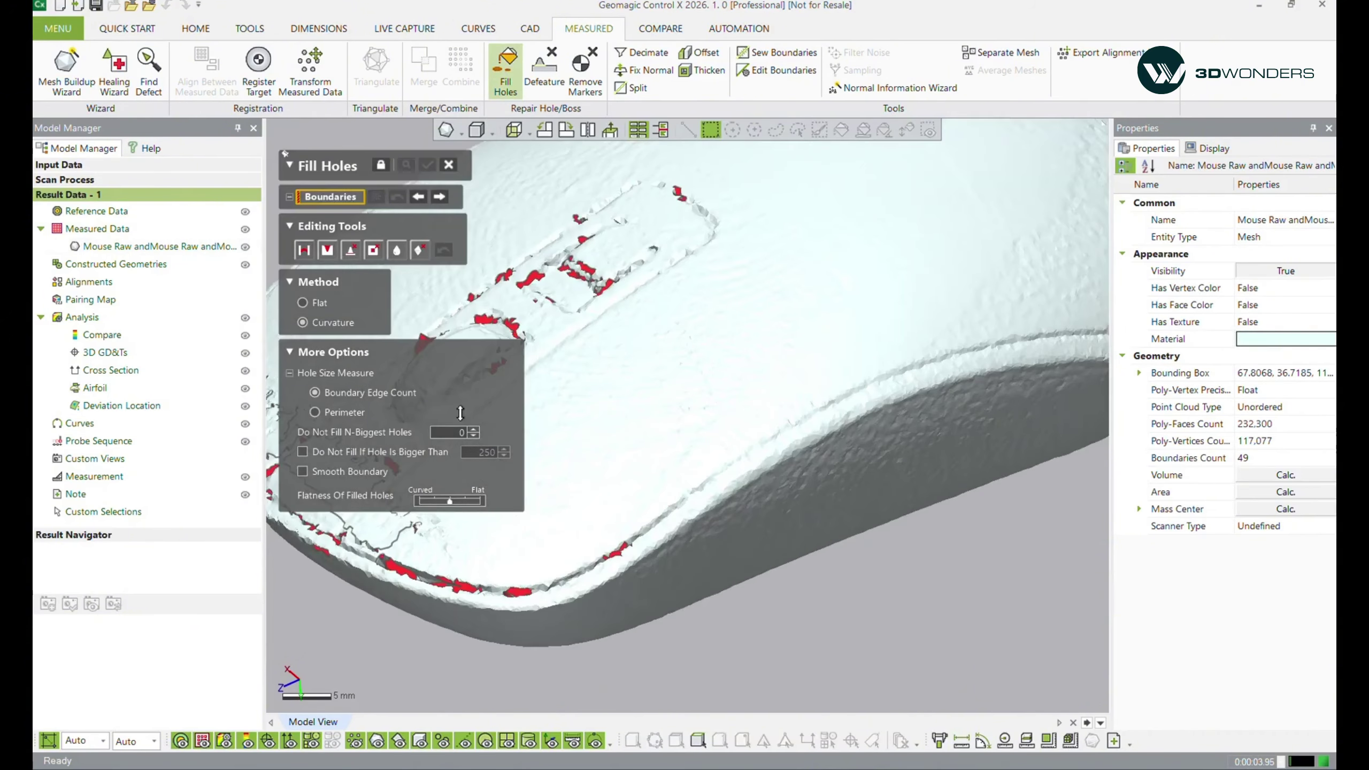
{"action": "middle_click_drag", "start_coordinate": [803, 466], "coordinate": [884, 471]}
{"action": "left_click", "coordinate": [778, 362]}
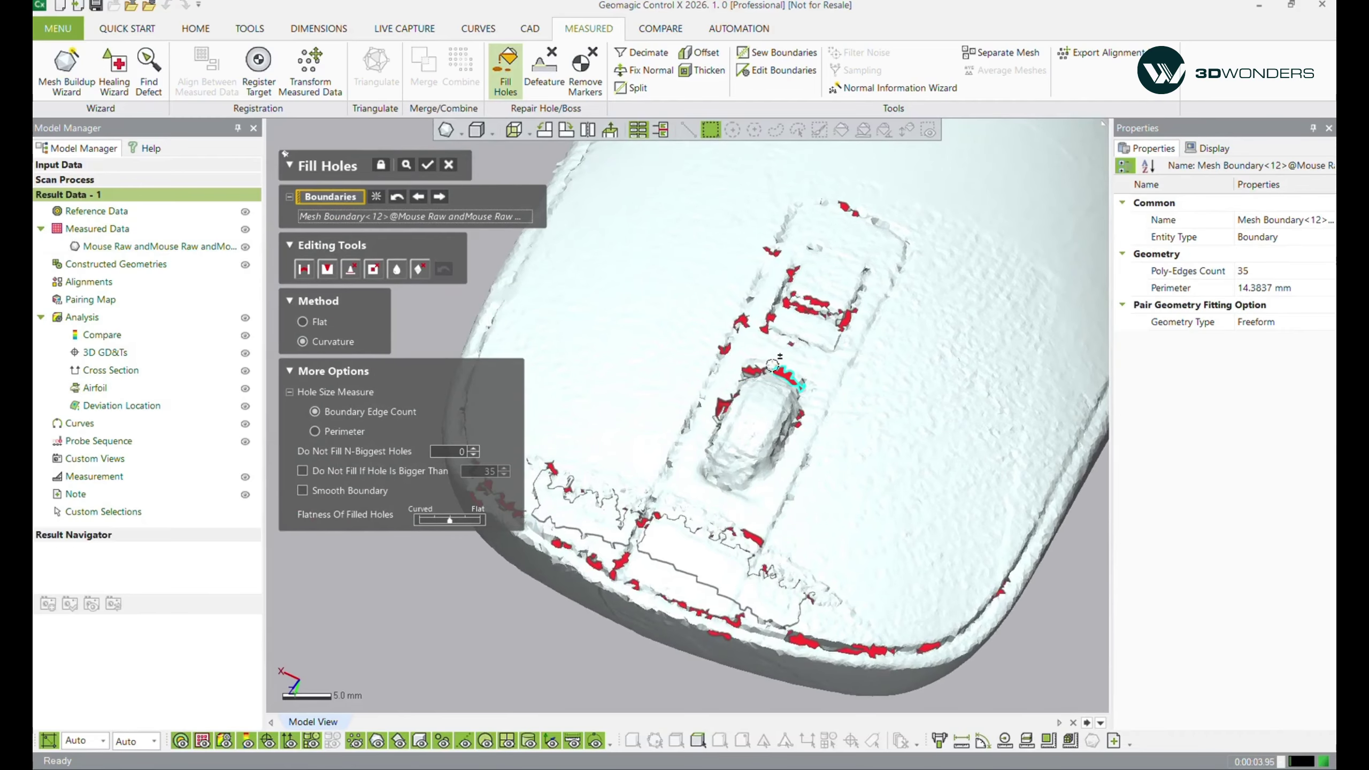
{"action": "left_click", "coordinate": [749, 361]}
{"action": "left_click", "coordinate": [734, 348]}
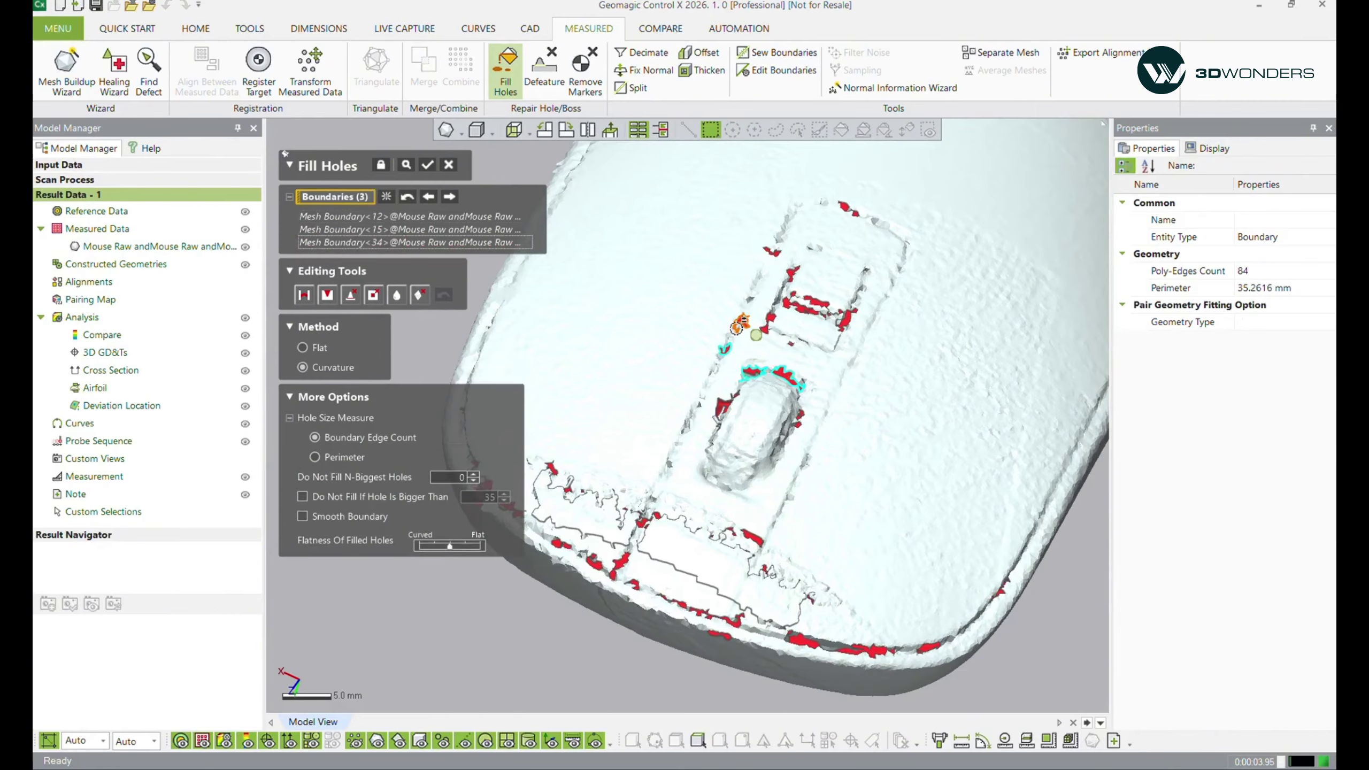
{"action": "left_click", "coordinate": [741, 324]}
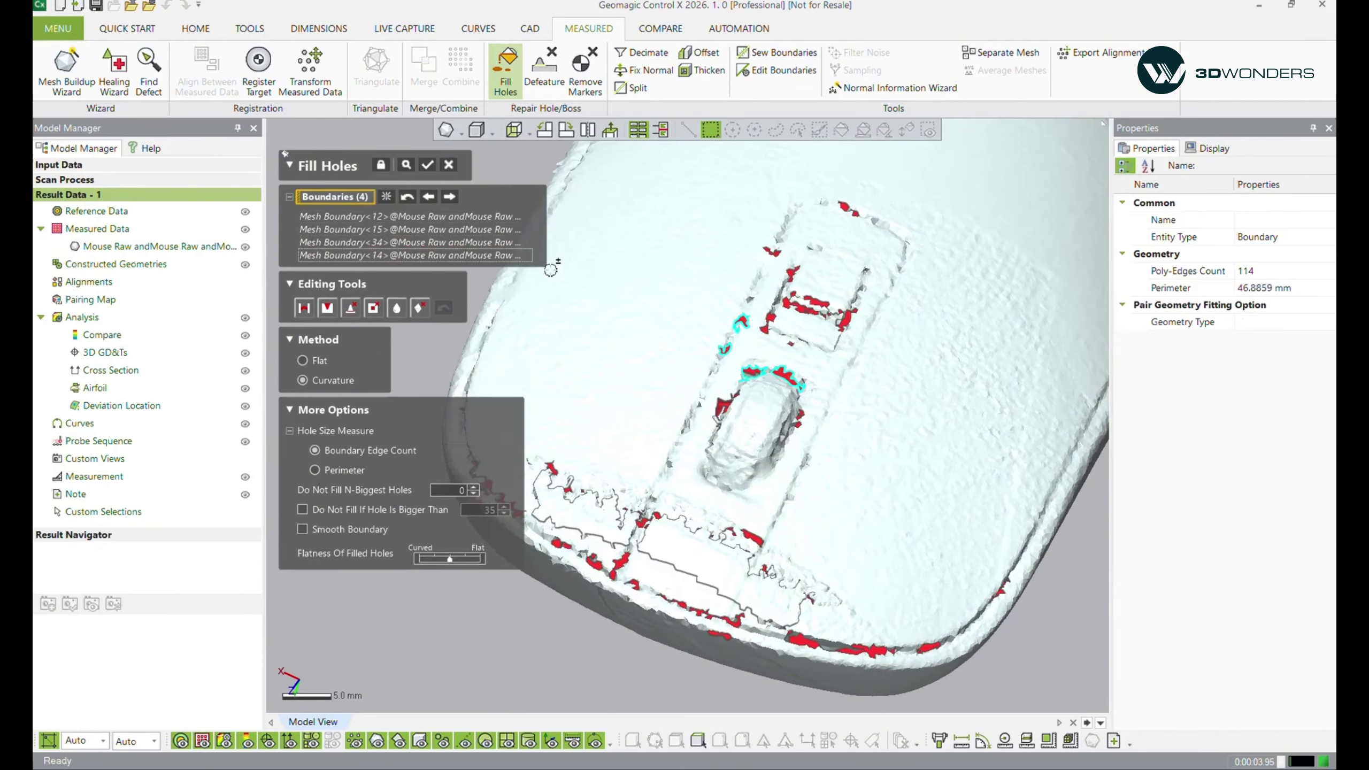
{"action": "left_click", "coordinate": [428, 166]}
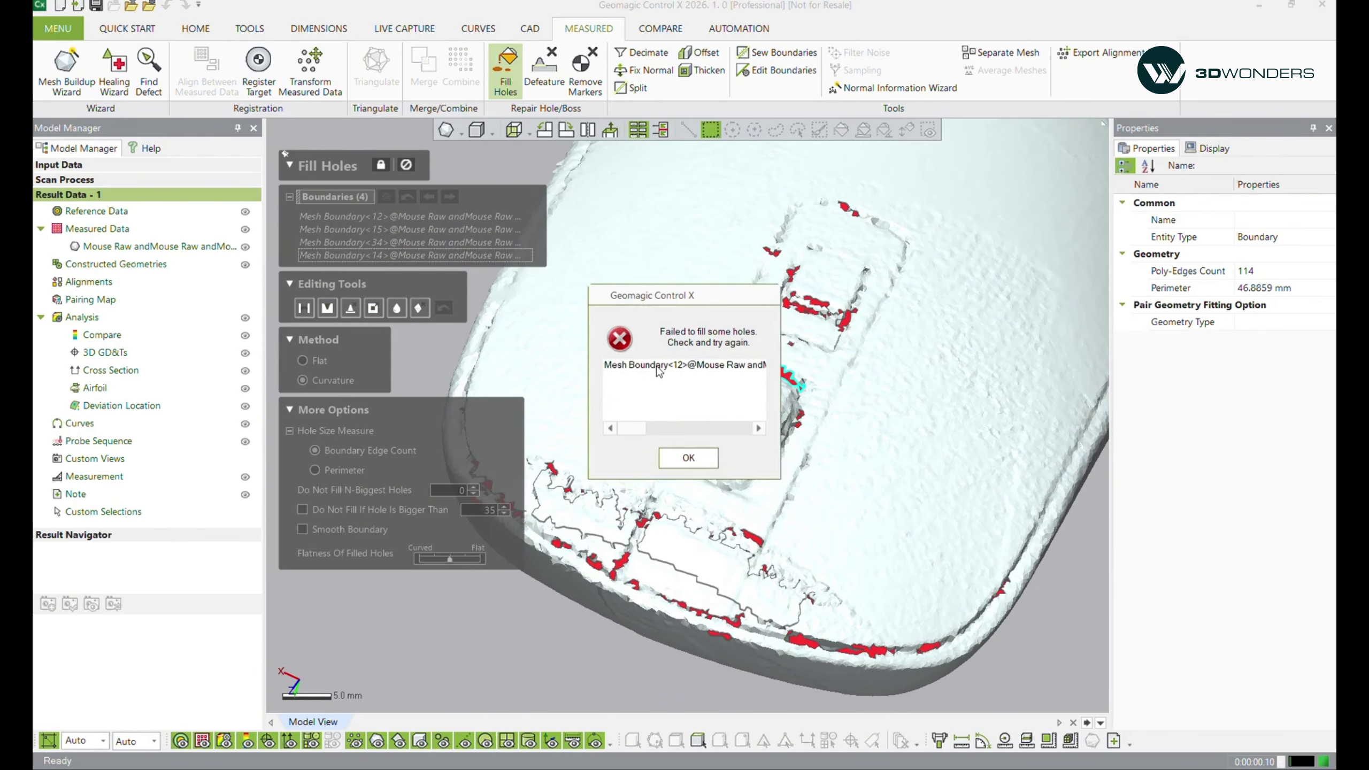
{"action": "left_click", "coordinate": [680, 456]}
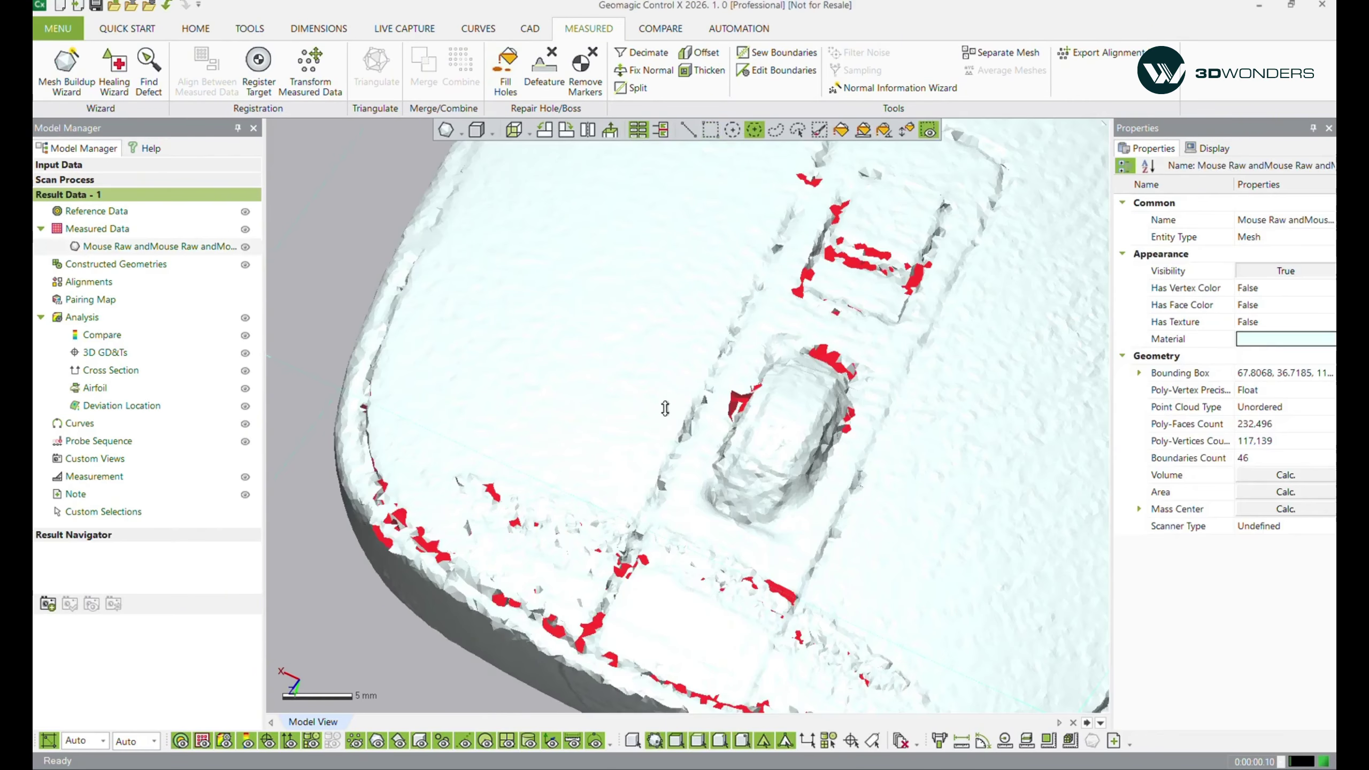
- Within Fill Holes, fill two bays of the irregular hole behind the scroll wheel to reduce it to smaller, simpler boundaries
{"action": "scroll", "coordinate": [700, 396], "scroll_direction": "up", "scroll_amount": 3}
{"action": "right_click_drag", "start_coordinate": [700, 396], "coordinate": [685, 432]}
{"action": "left_click", "coordinate": [501, 71]}
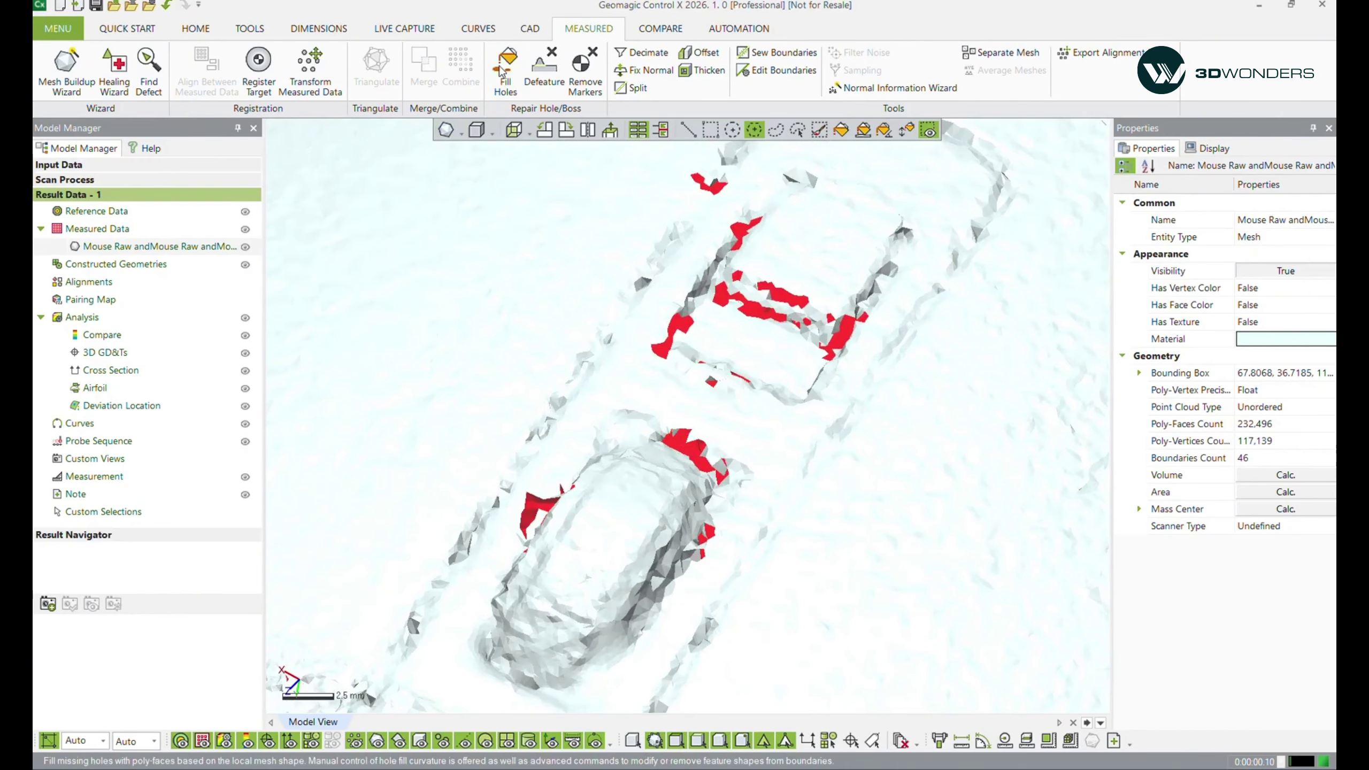
{"action": "left_click", "coordinate": [324, 254]}
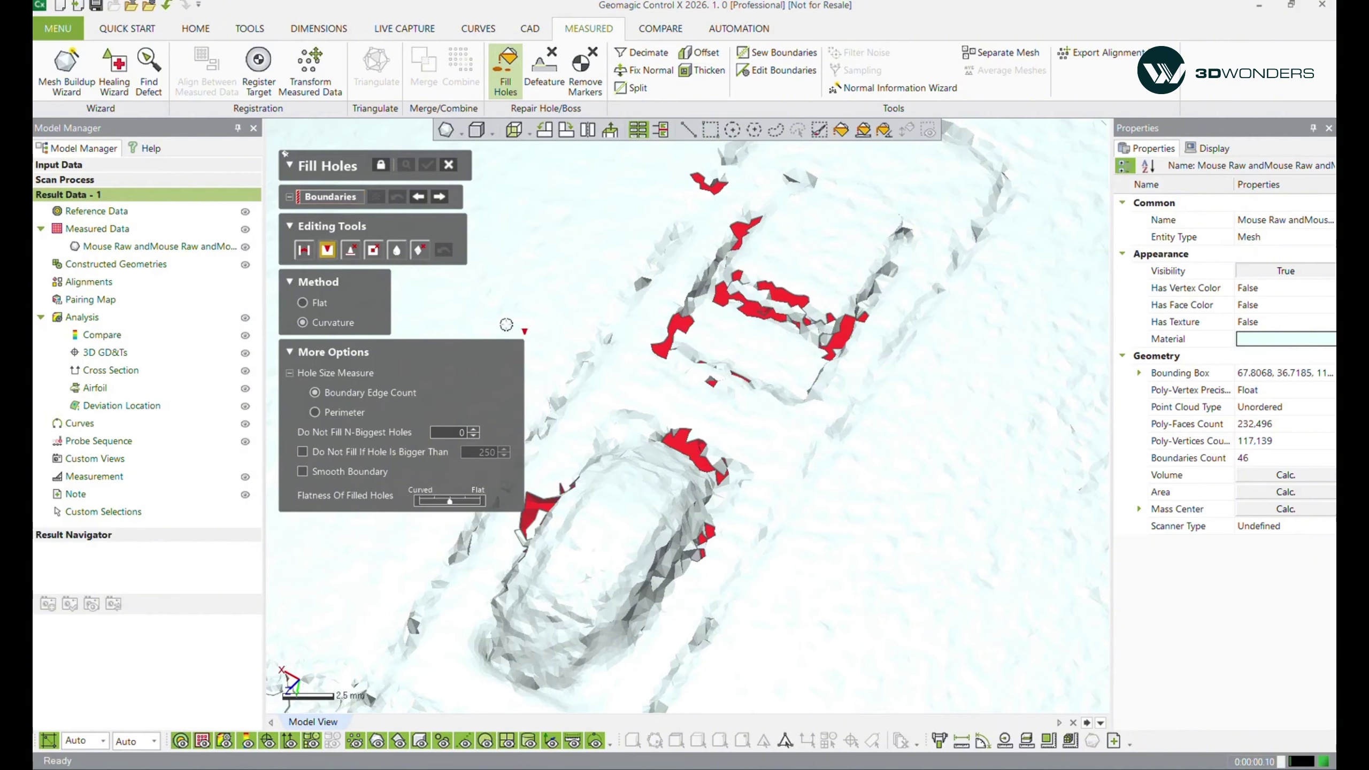
{"action": "scroll", "coordinate": [647, 431], "scroll_direction": "up", "scroll_amount": 5}
{"action": "mouse_move", "coordinate": [647, 431]}
{"action": "right_mouse_down"}
{"action": "mouse_move", "coordinate": [638, 333]}
{"action": "mouse_move", "coordinate": [746, 466]}
{"action": "mouse_move", "coordinate": [655, 476]}
{"action": "right_mouse_up"}
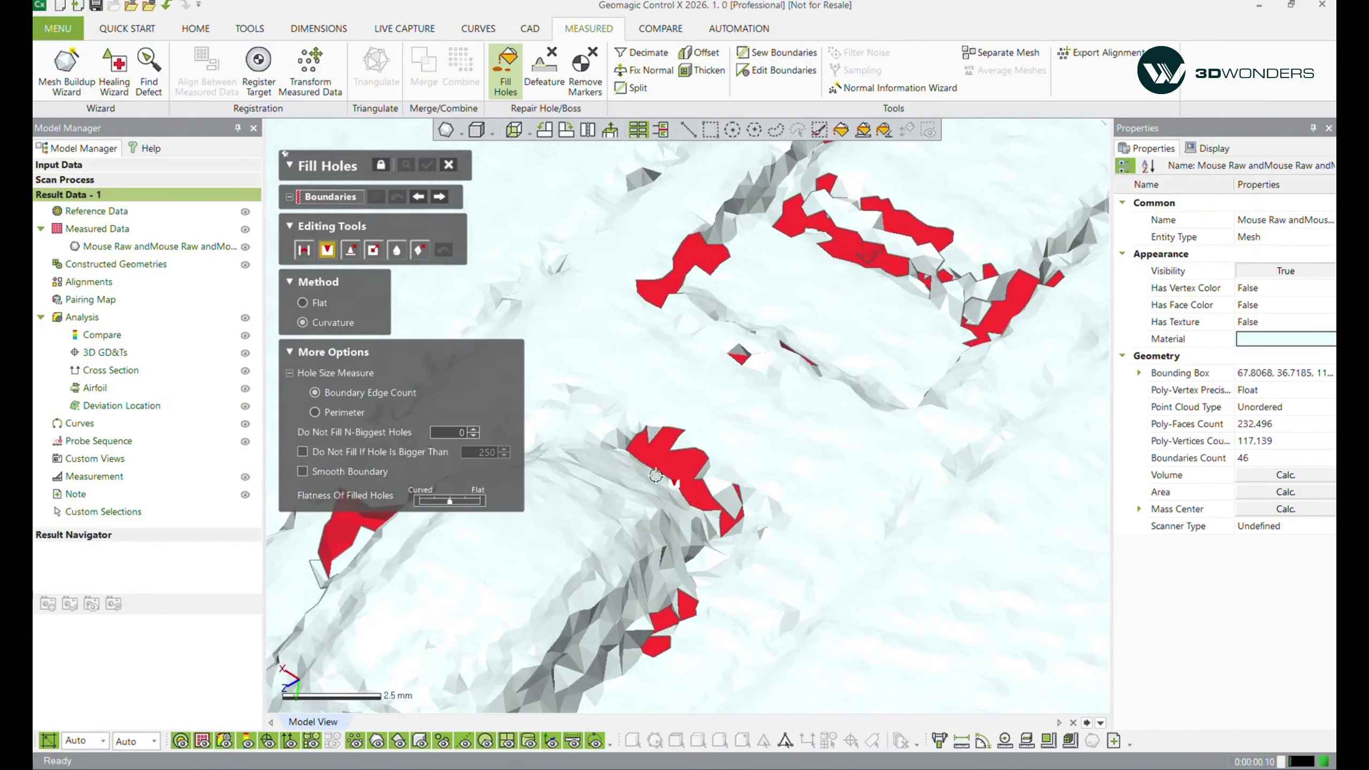
{"action": "left_click", "coordinate": [663, 476]}
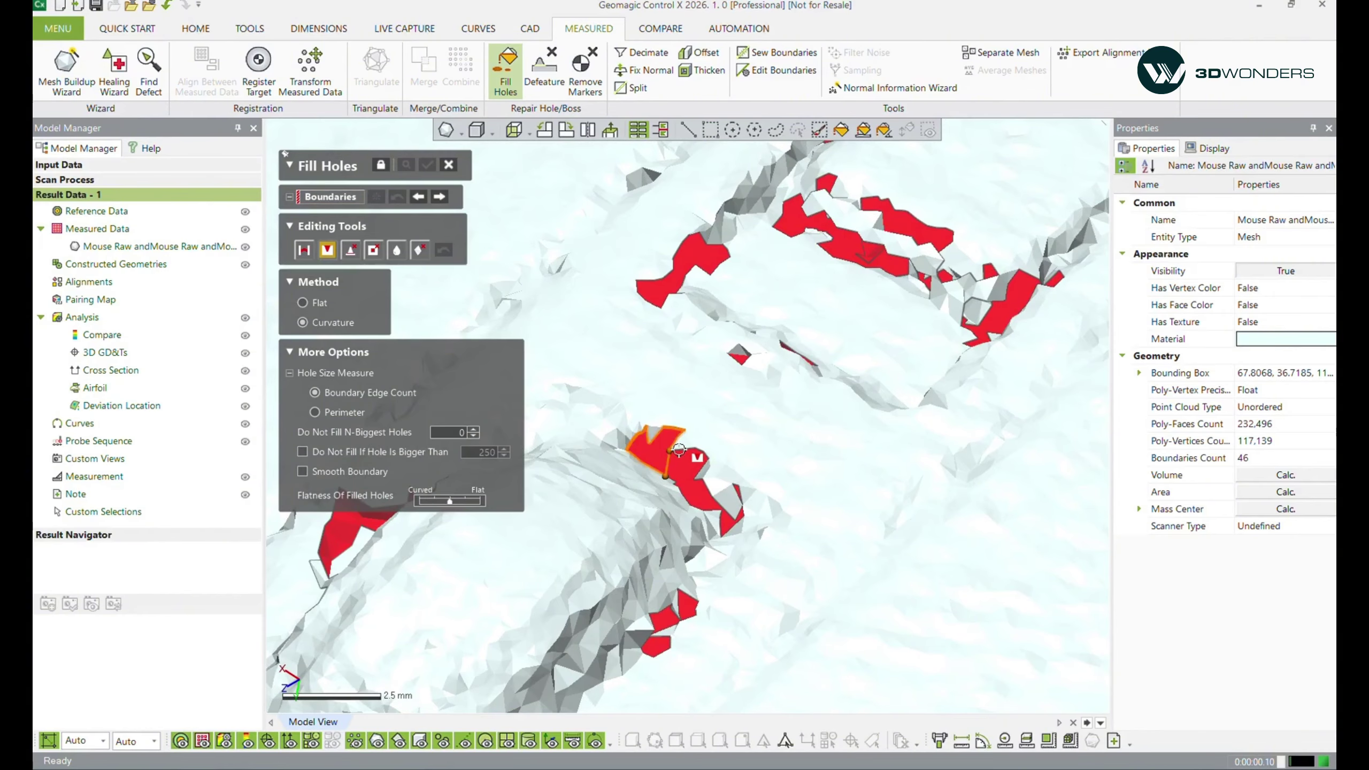
{"action": "left_click", "coordinate": [674, 446]}
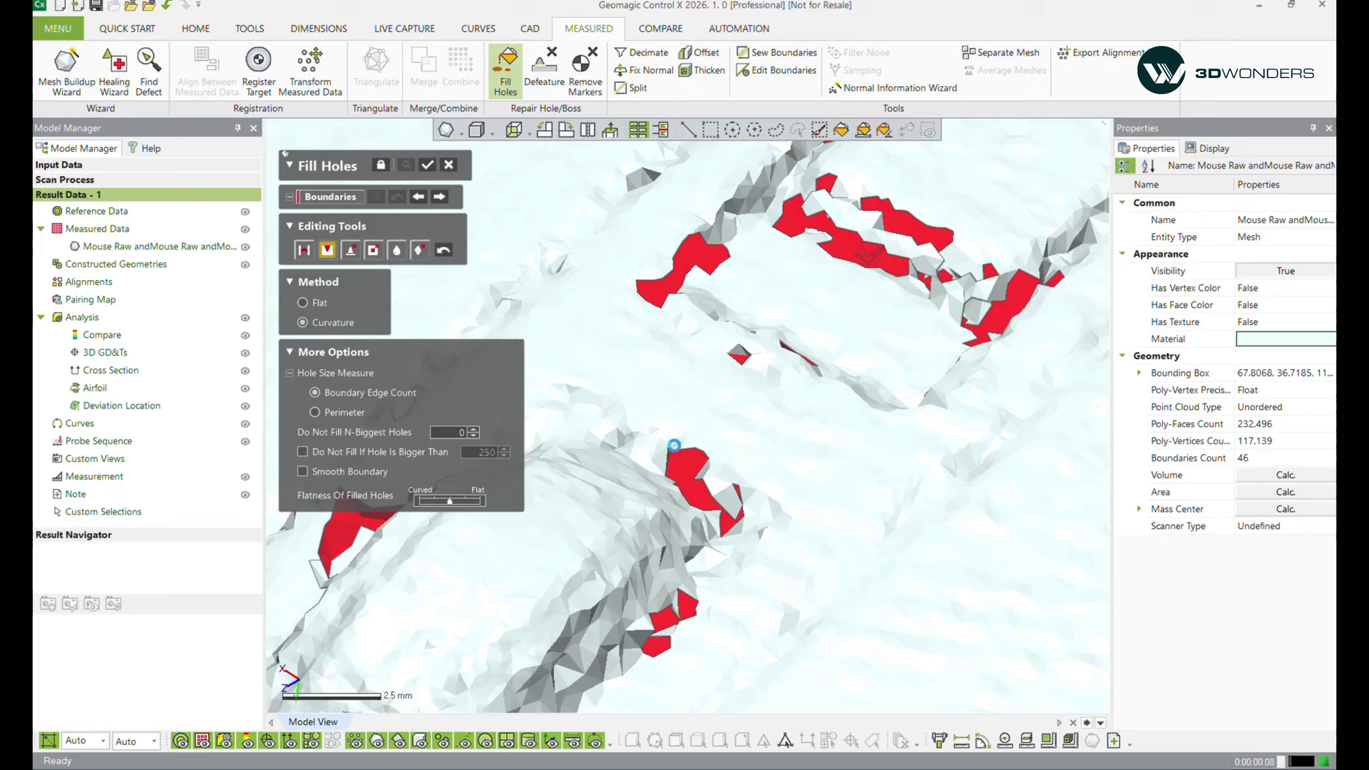
{"action": "left_click", "coordinate": [693, 506]}
{"action": "left_click", "coordinate": [704, 484]}
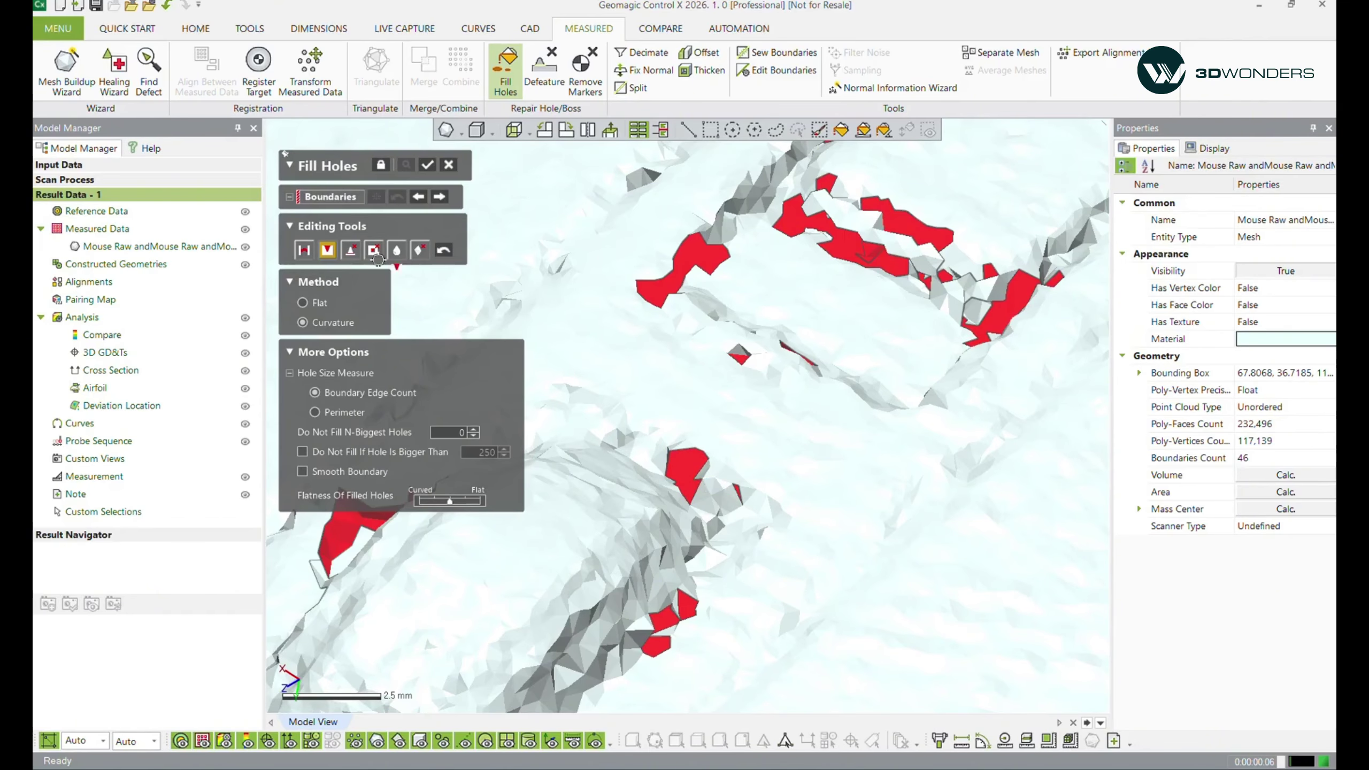
- Fill the two small boundaries left behind the scroll wheel with the Curvature method
{"action": "left_click", "coordinate": [330, 196]}
{"action": "left_click", "coordinate": [710, 460]}
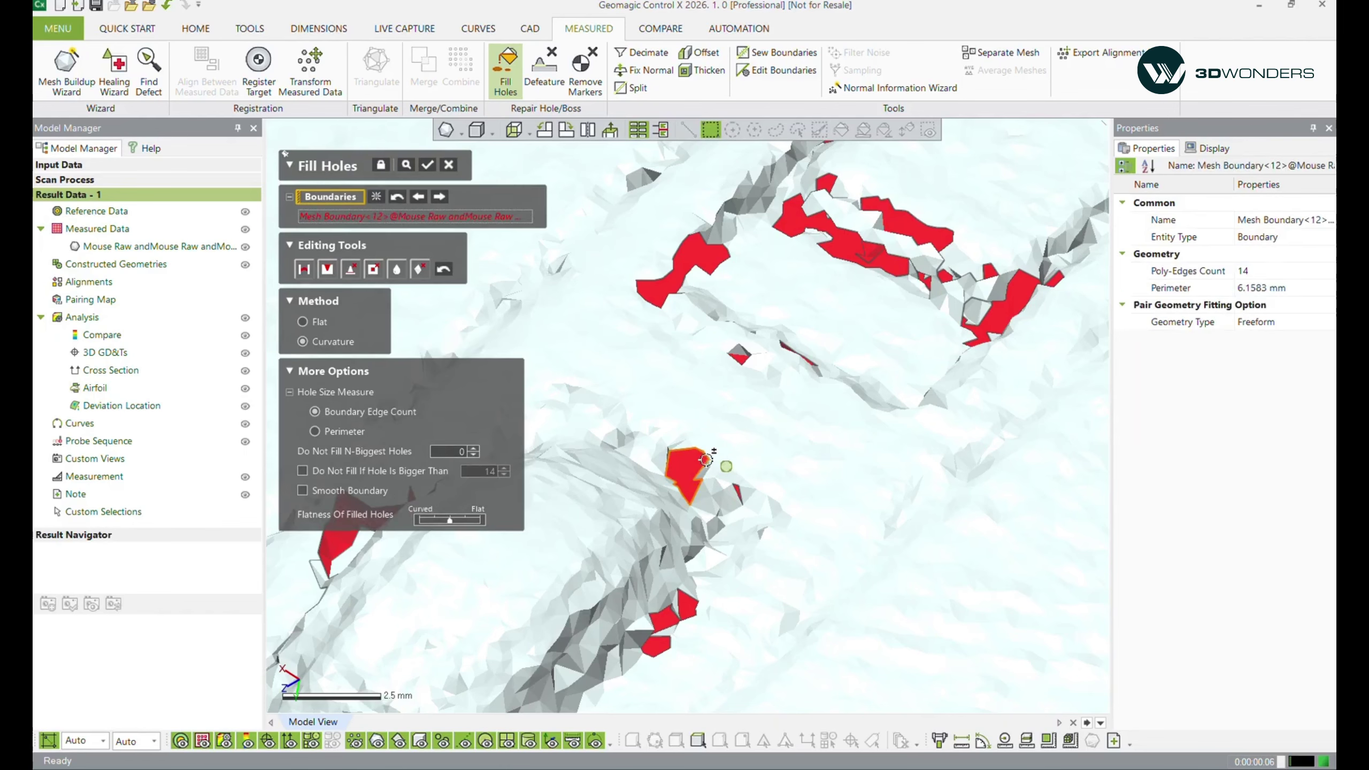
{"action": "left_click", "coordinate": [741, 488]}
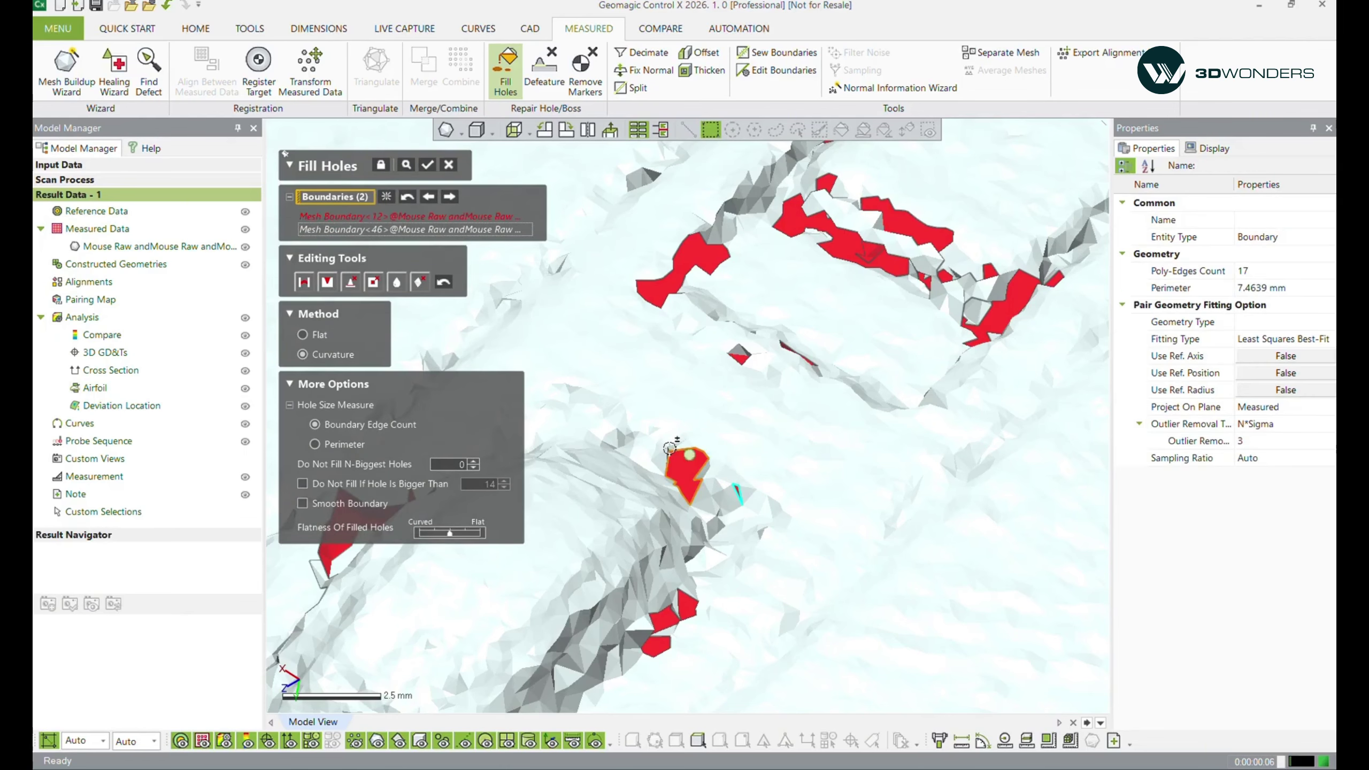
{"action": "left_click", "coordinate": [429, 167]}
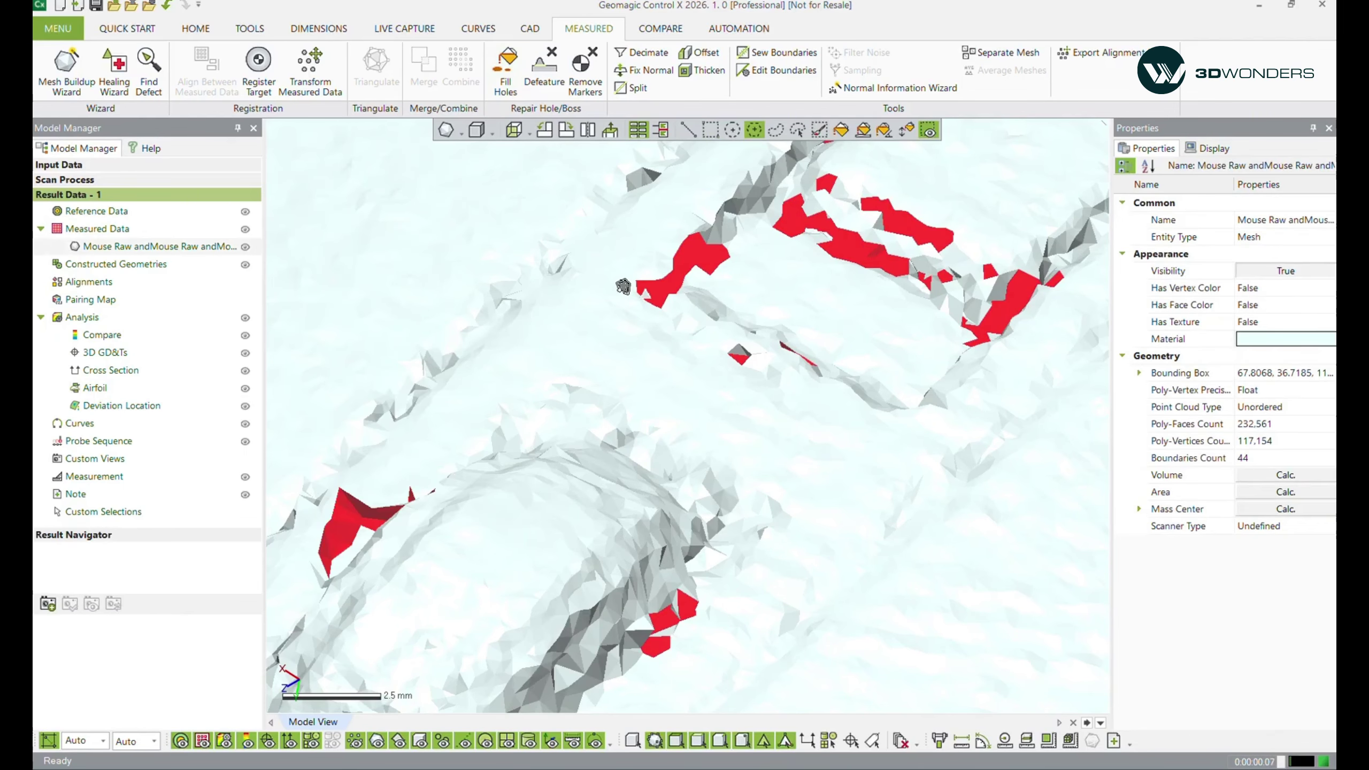
- Examine the merged mouse mesh from several angles, including the rough patch and open holes along the rear edge
{"action": "scroll", "coordinate": [620, 340], "scroll_direction": "down", "scroll_amount": 5}
{"action": "scroll", "coordinate": [621, 341], "scroll_direction": "down", "scroll_amount": 5}
{"action": "right_click_drag", "start_coordinate": [614, 370], "coordinate": [676, 403]}
{"action": "right_click_drag", "start_coordinate": [563, 164], "coordinate": [559, 221]}
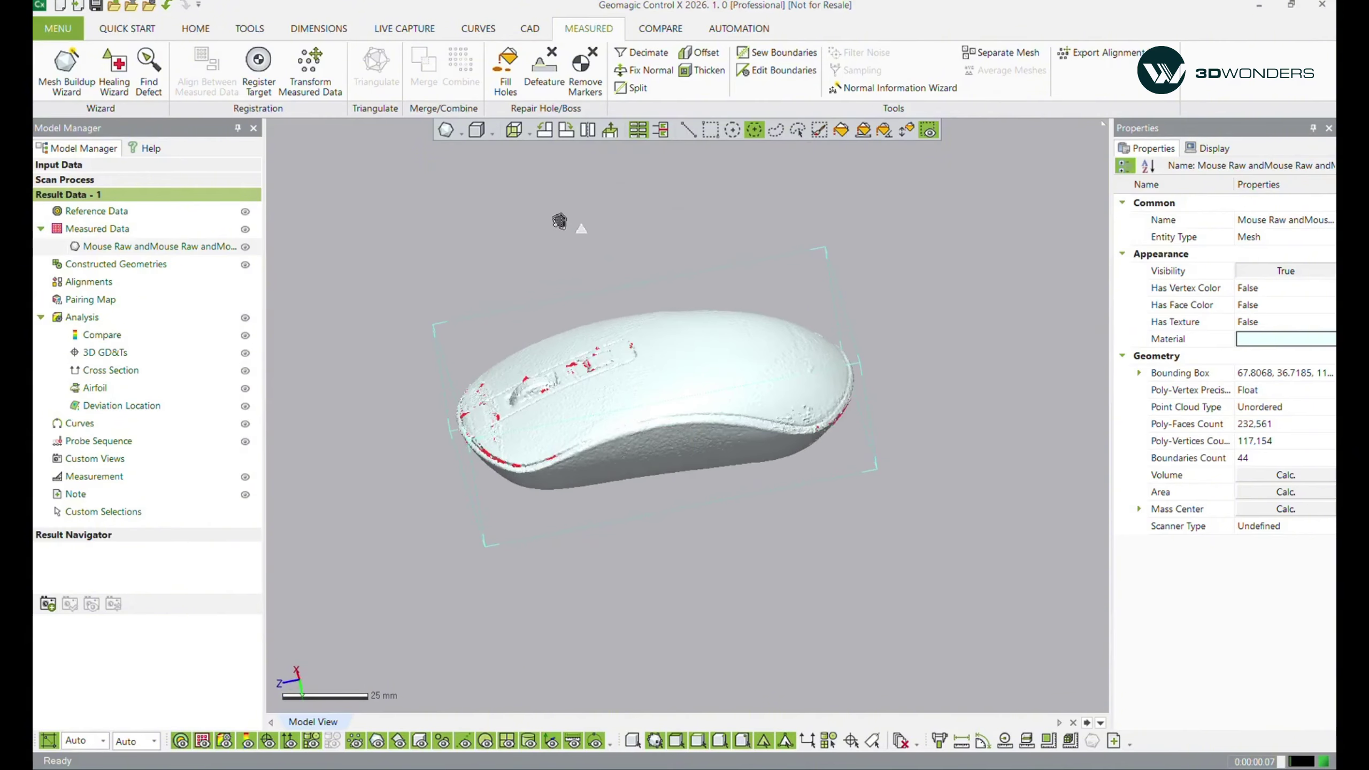
{"action": "scroll", "coordinate": [661, 390], "scroll_direction": "up", "scroll_amount": 3}
{"action": "right_click_drag", "start_coordinate": [681, 398], "coordinate": [833, 425]}
{"action": "scroll", "coordinate": [833, 425], "scroll_direction": "down", "scroll_amount": 2}
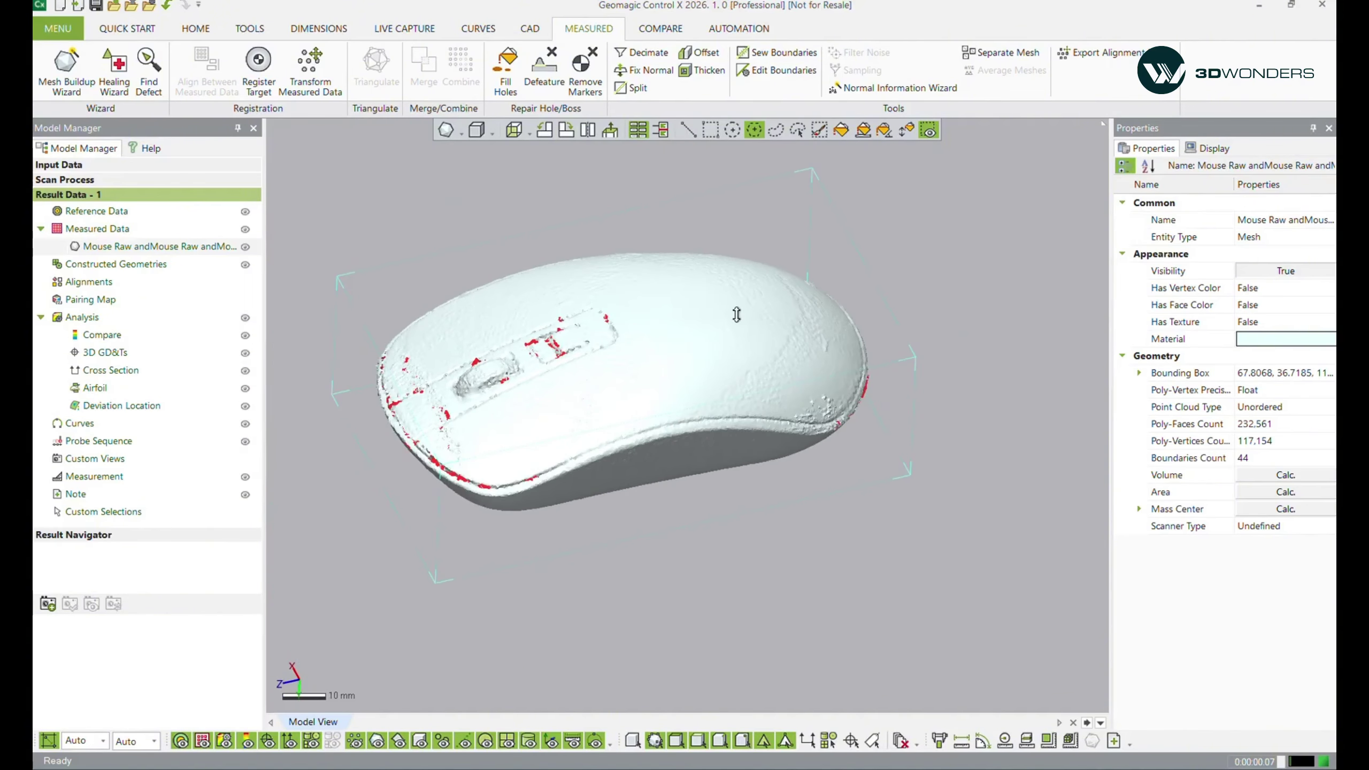
{"action": "right_click_drag", "start_coordinate": [736, 314], "coordinate": [709, 208]}
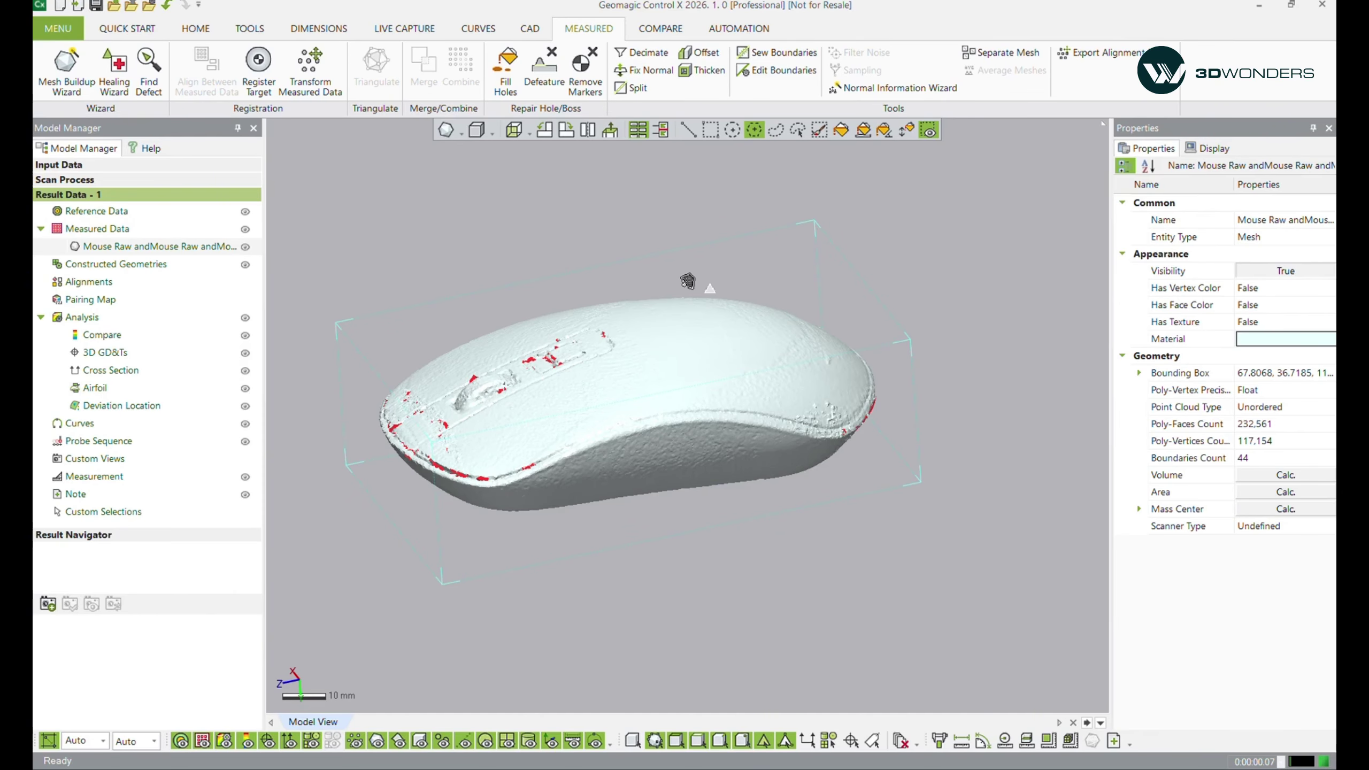
{"action": "scroll", "coordinate": [727, 375], "scroll_direction": "down", "scroll_amount": 3}
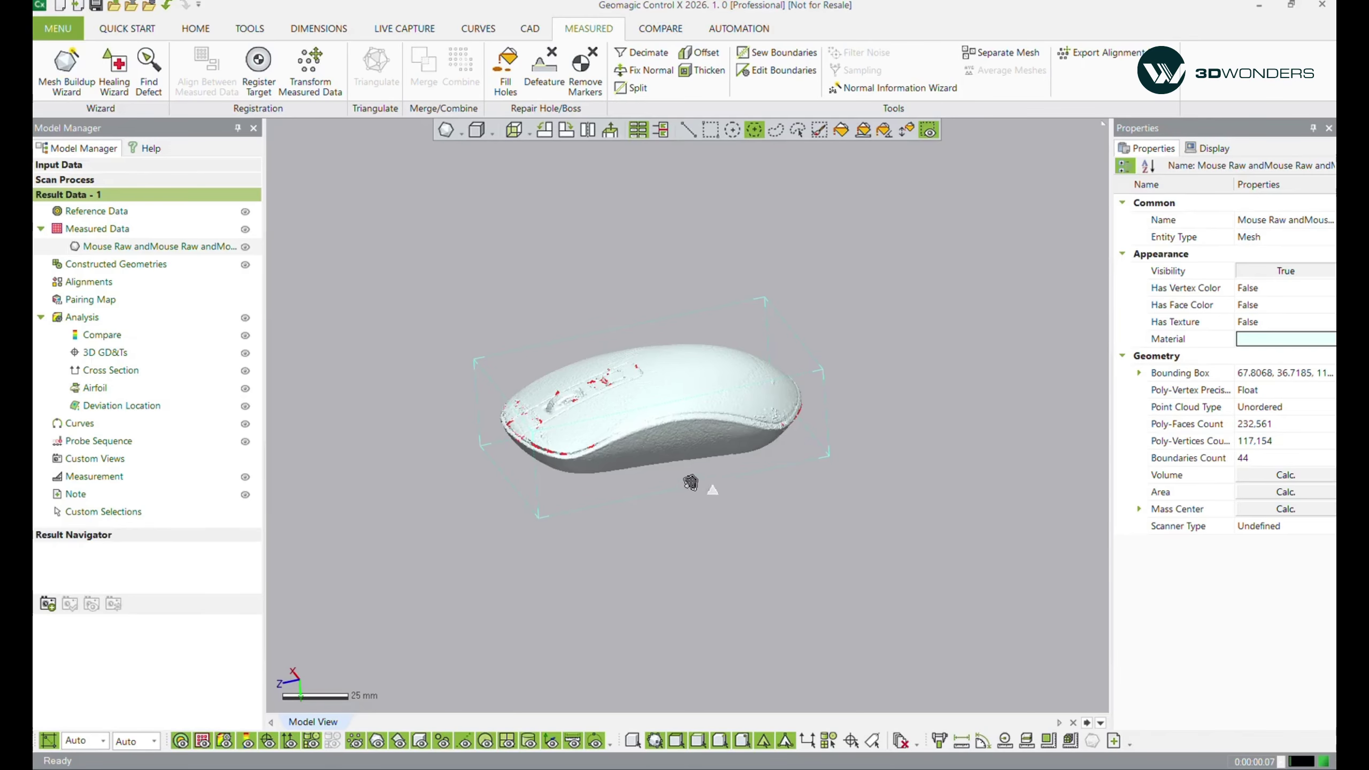
{"action": "right_click_drag", "start_coordinate": [690, 482], "coordinate": [751, 437]}
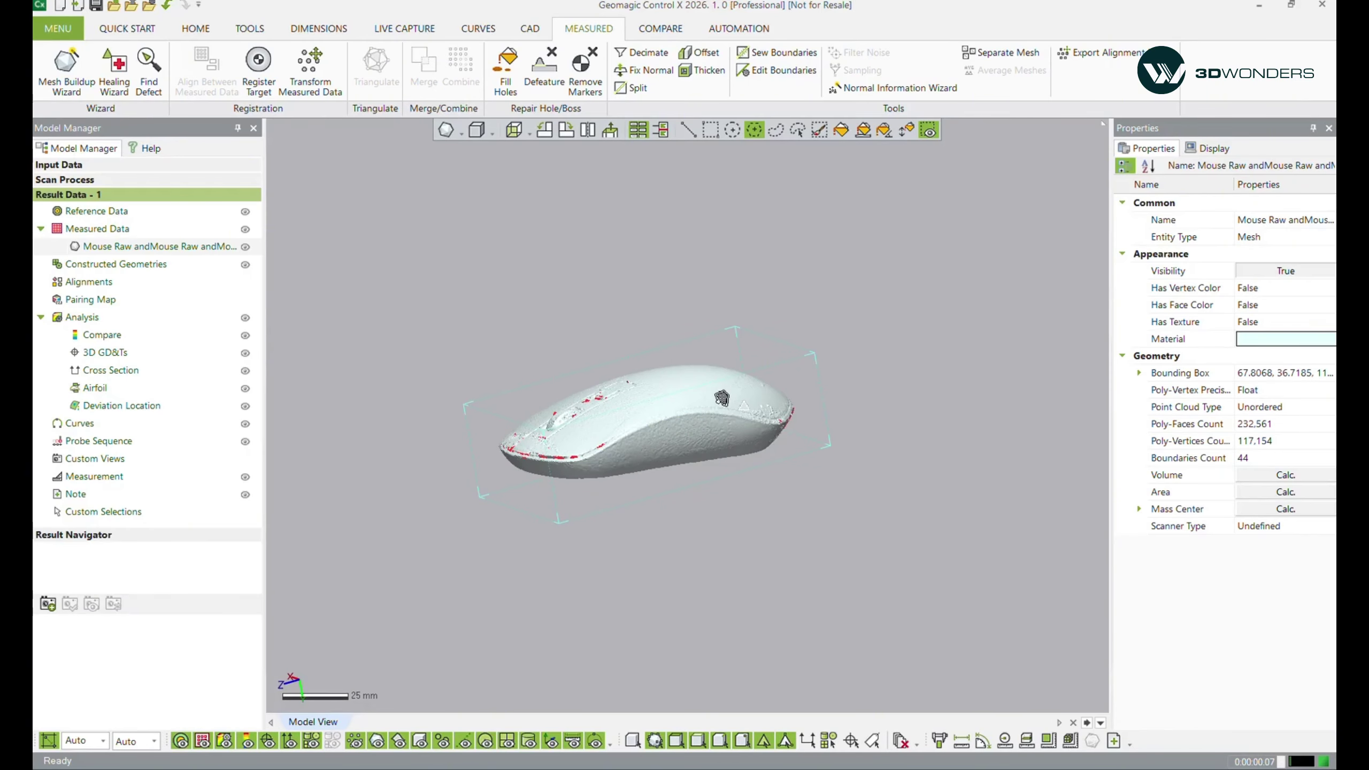
{"action": "right_click_drag", "start_coordinate": [716, 440], "coordinate": [774, 469]}
{"action": "scroll", "coordinate": [850, 440], "scroll_direction": "up", "scroll_amount": 8}
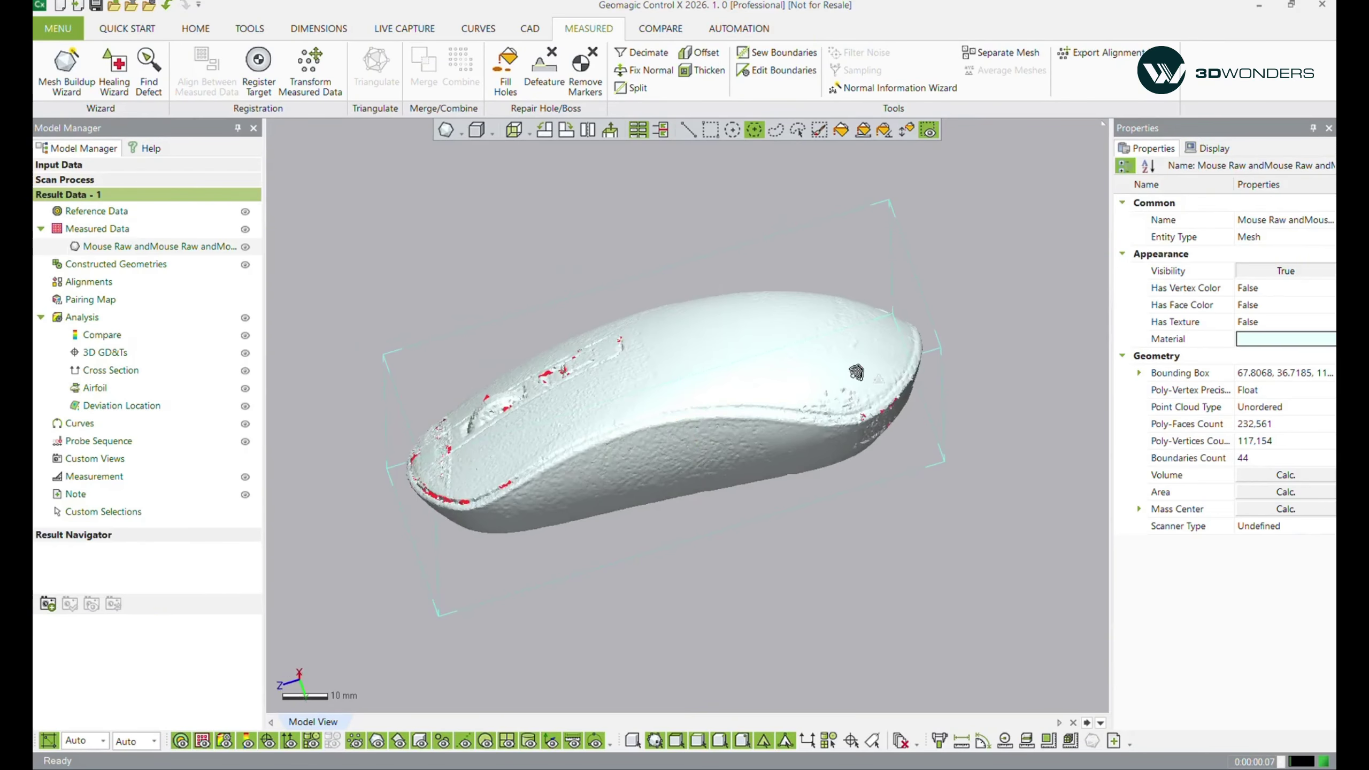
{"action": "right_click_drag", "start_coordinate": [774, 539], "coordinate": [781, 531]}
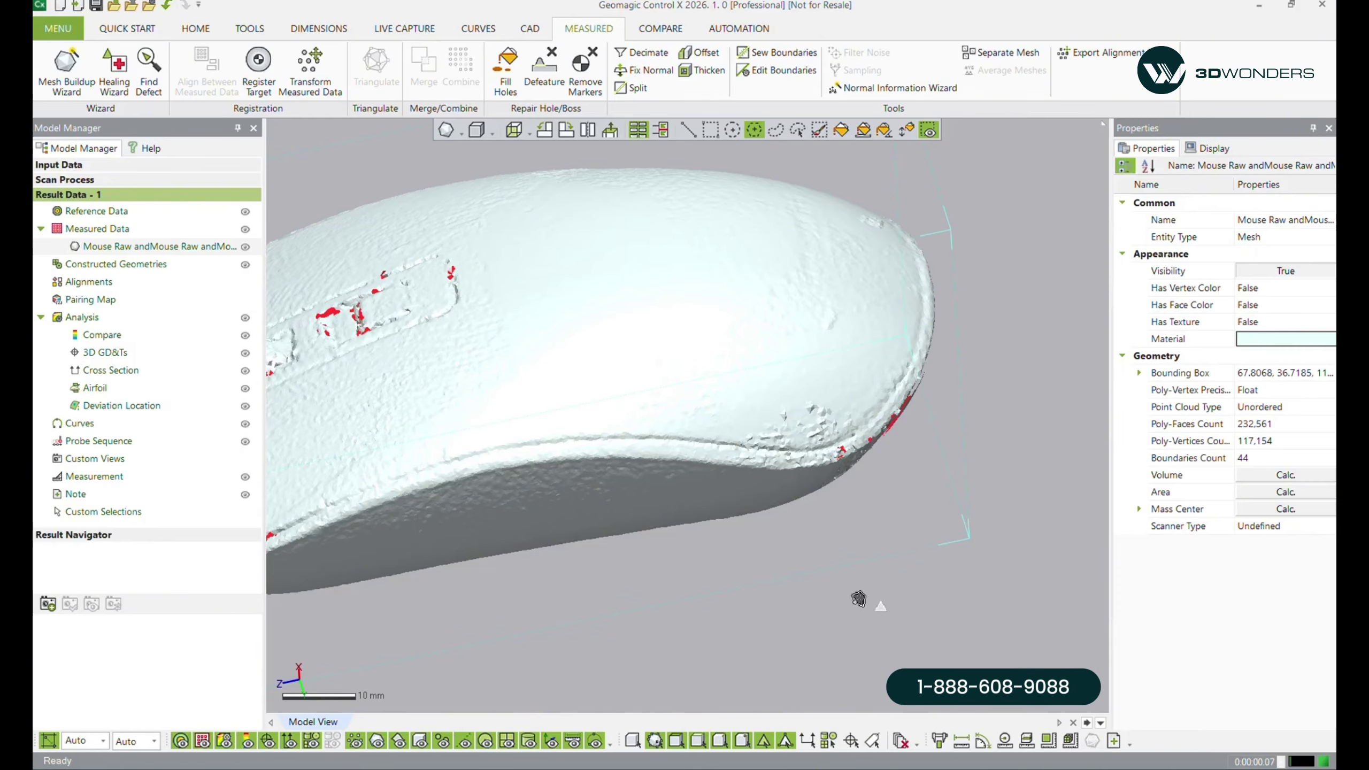
{"action": "scroll", "coordinate": [823, 391], "scroll_direction": "up", "scroll_amount": 2}
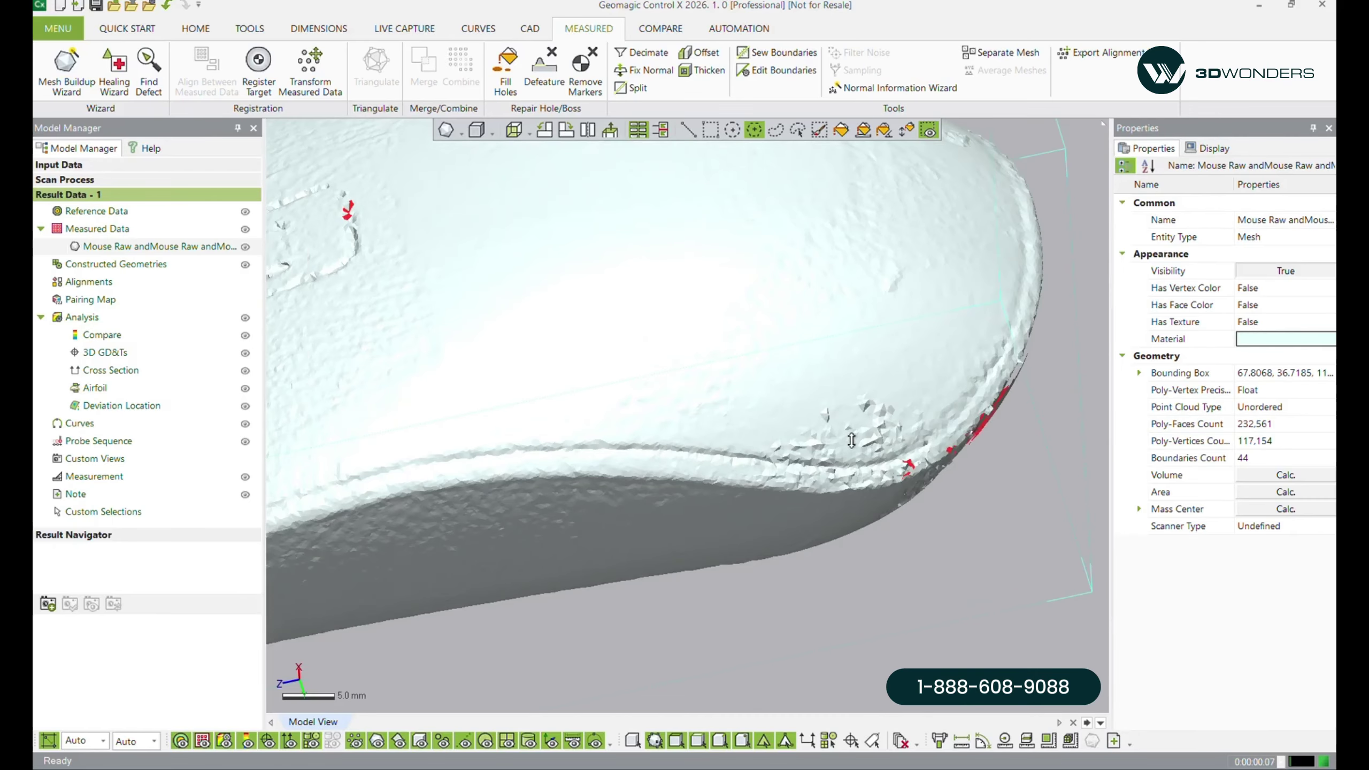
{"action": "scroll", "coordinate": [852, 434], "scroll_direction": "down", "scroll_amount": 8}
{"action": "right_click_drag", "start_coordinate": [611, 495], "coordinate": [781, 392]}
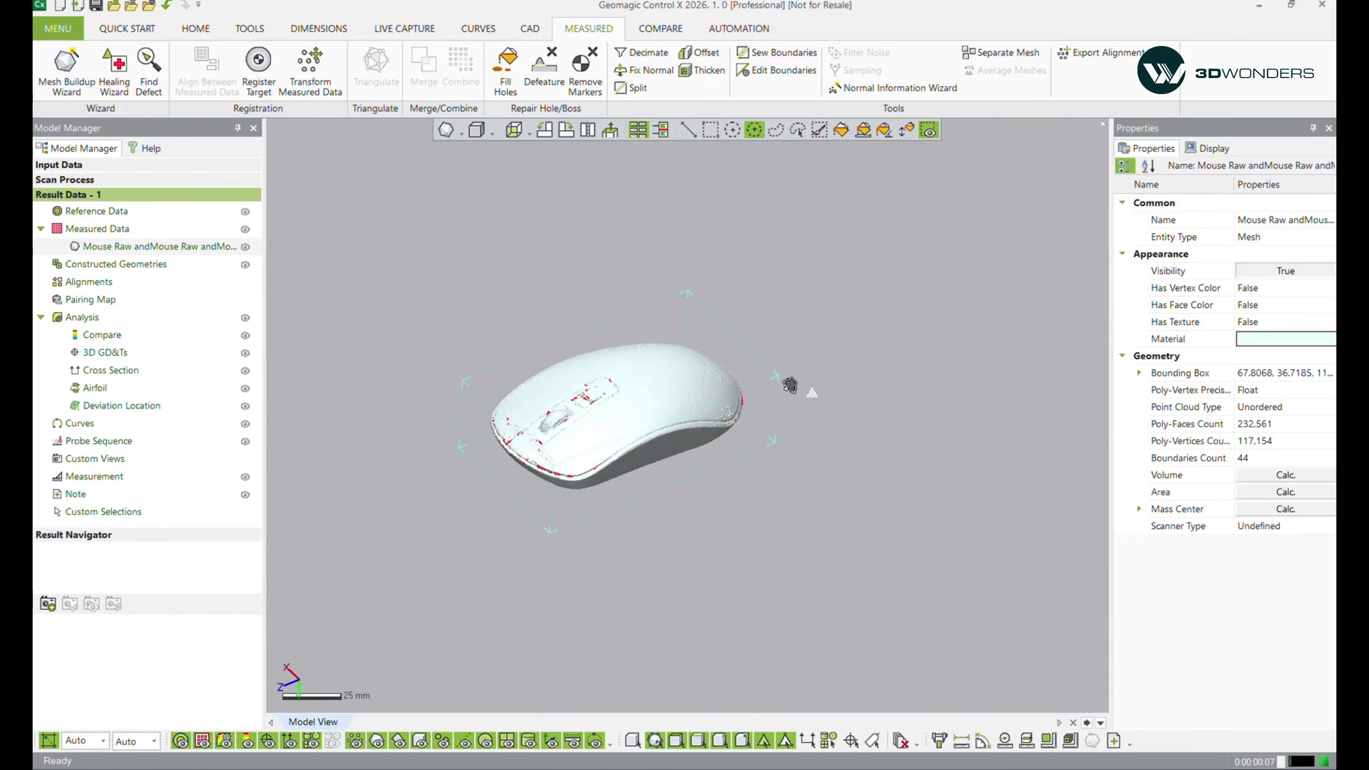